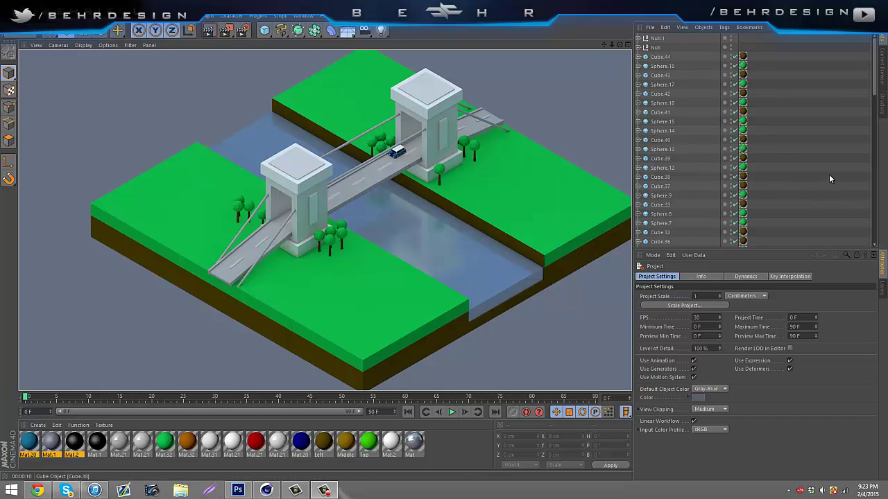
Delete the road, cables, car, trees and their supporting objects from the isometric bridge scene
{"action": "left_click", "coordinate": [399, 158]}
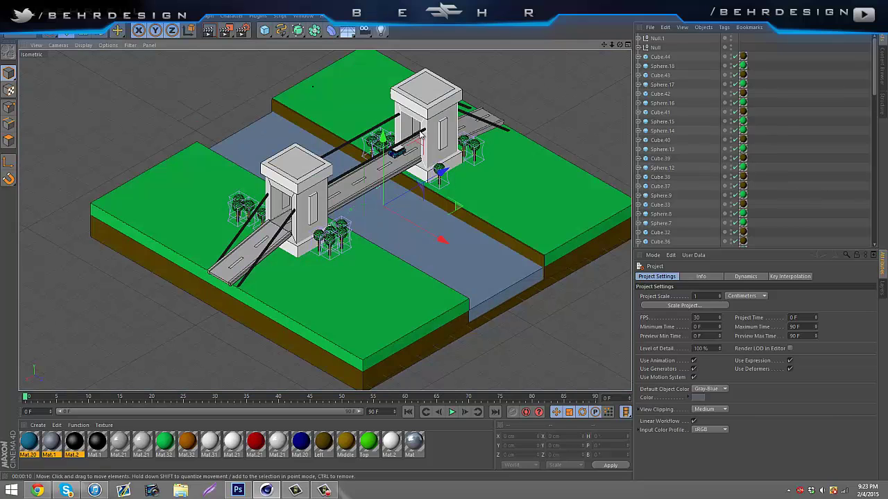
{"action": "left_click", "coordinate": [659, 39]}
{"action": "scroll", "coordinate": [759, 39], "scroll_direction": "down", "scroll_amount": 5}
{"action": "mouse_move", "coordinate": [601, 321]}
{"action": "left_mouse_down"}
{"action": "mouse_move", "coordinate": [618, 275]}
{"action": "mouse_move", "coordinate": [630, 285]}
{"action": "mouse_move", "coordinate": [647, 208]}
{"action": "mouse_move", "coordinate": [610, 312]}
{"action": "left_mouse_up"}
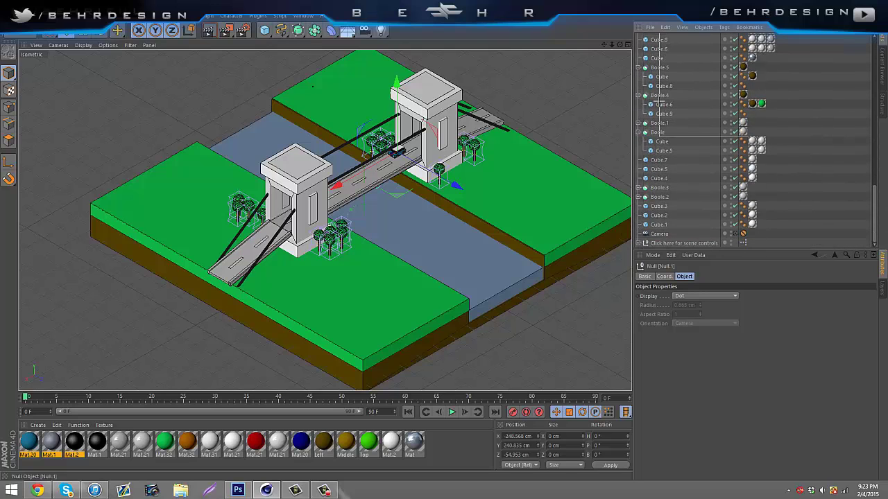
{"action": "left_click", "coordinate": [658, 45], "text": "shift"}
{"action": "key", "text": "Delete"}
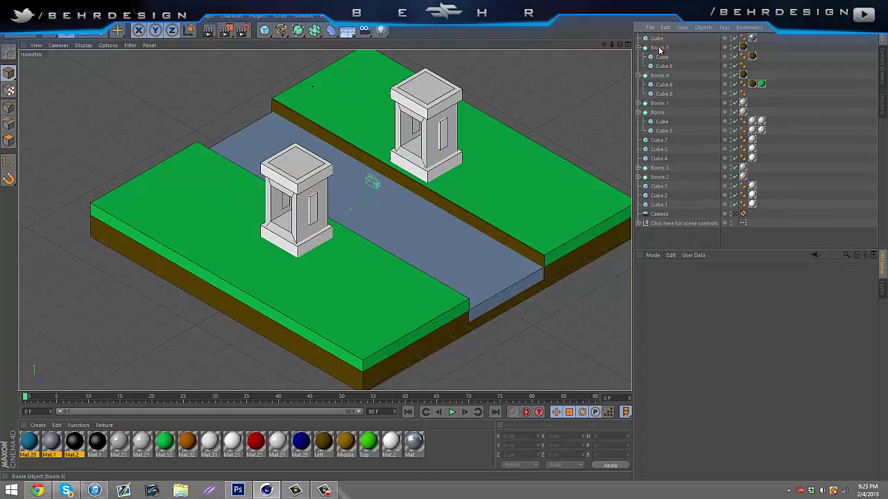
Delete both bridge towers, keeping the terrain, river and camera, and render a viewport preview of the whole landscape
{"action": "left_click", "coordinate": [444, 136]}
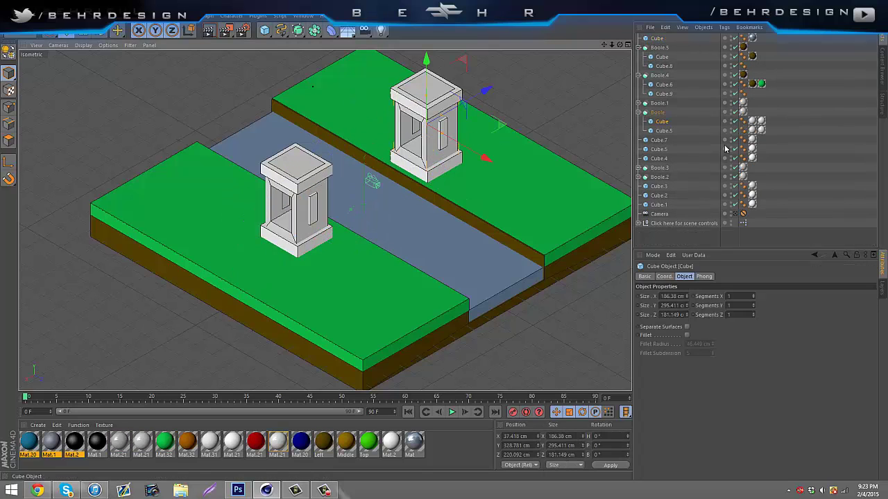
{"action": "key", "text": "Delete"}
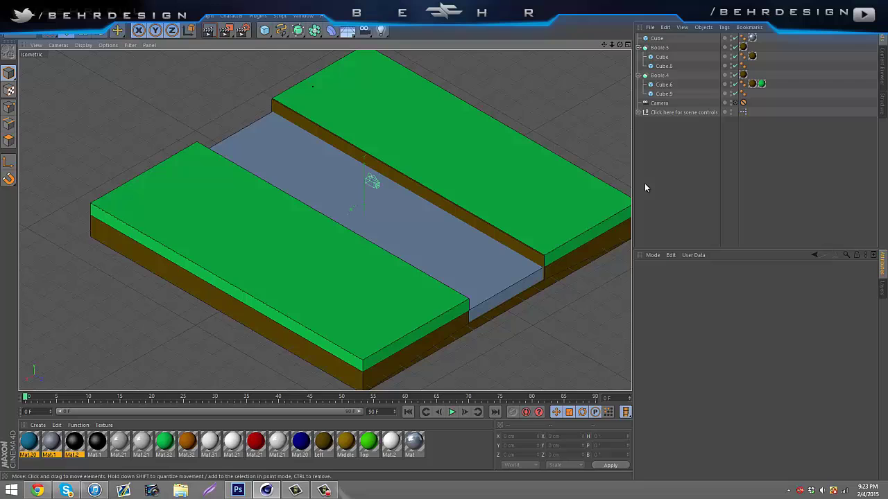
{"action": "mouse_move", "coordinate": [602, 45]}
{"action": "left_mouse_down"}
{"action": "mouse_move", "coordinate": [569, 45]}
{"action": "mouse_move", "coordinate": [604, 45]}
{"action": "left_mouse_up"}
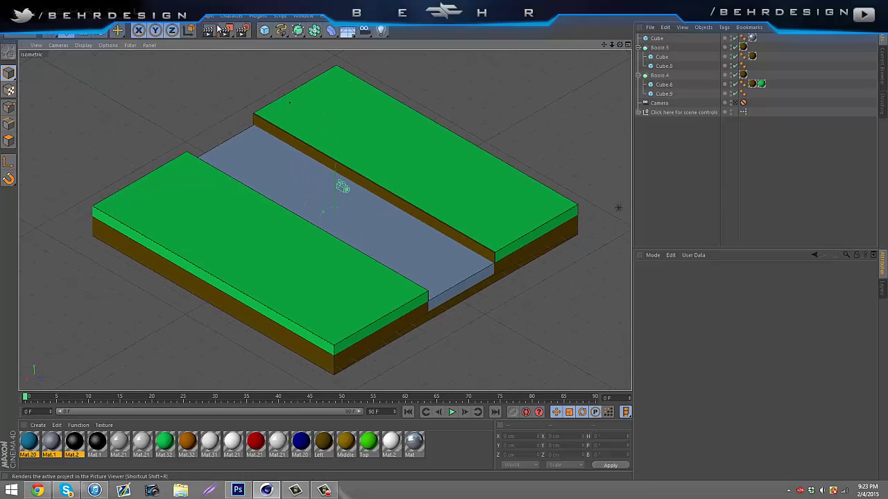
{"action": "left_click", "coordinate": [208, 29]}
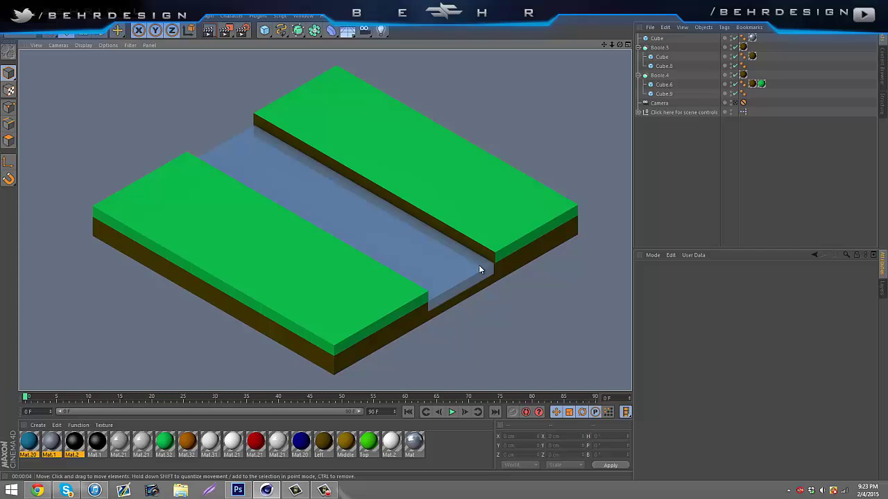
{"action": "left_click", "coordinate": [700, 182]}
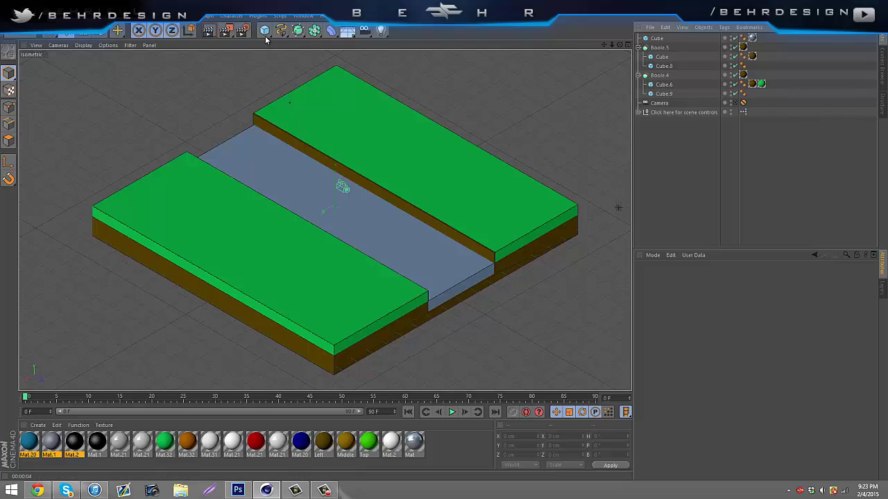
Add a cube on the far riverbank as the tower body, sized about 200 × 345 × 188 cm and resting on the grass
{"action": "left_click_drag", "start_coordinate": [265, 35], "coordinate": [327, 44]}
{"action": "left_click_drag", "start_coordinate": [276, 258], "coordinate": [406, 82]}
{"action": "left_click_drag", "start_coordinate": [346, 179], "coordinate": [332, 194]}
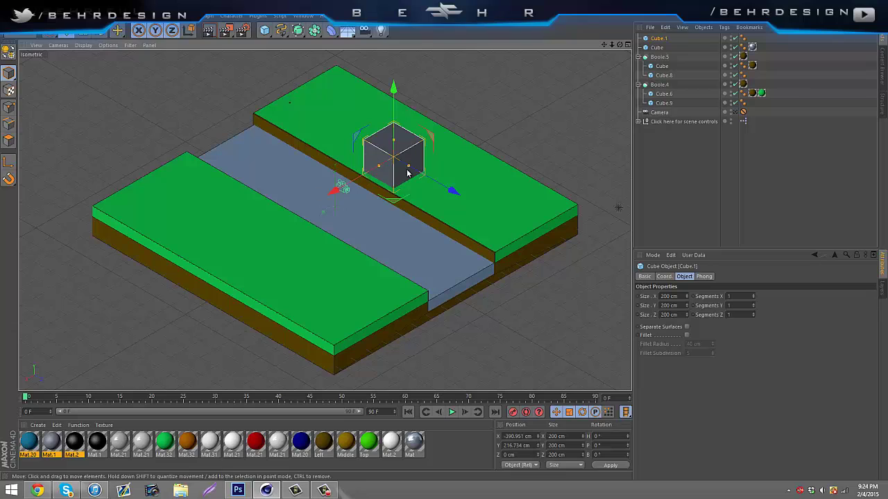
{"action": "left_click_drag", "start_coordinate": [408, 170], "coordinate": [407, 170]}
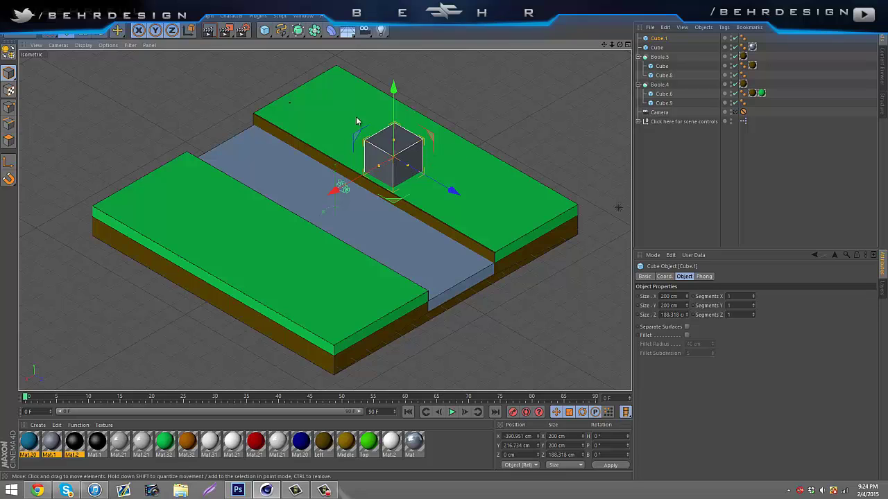
{"action": "left_click_drag", "start_coordinate": [397, 144], "coordinate": [400, 79]}
{"action": "left_click", "coordinate": [687, 152]}
{"action": "left_click", "coordinate": [406, 139]}
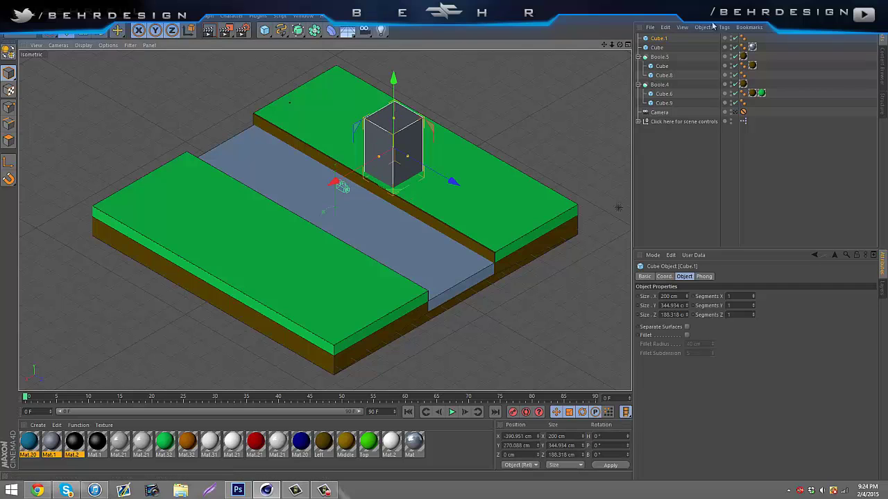
Duplicate the tower body into a base slab about 228 × 56 × 216 cm, lower it to the ground and preview the render
{"action": "key", "text": "ctrl+c"}
{"action": "key", "text": "ctrl+v"}
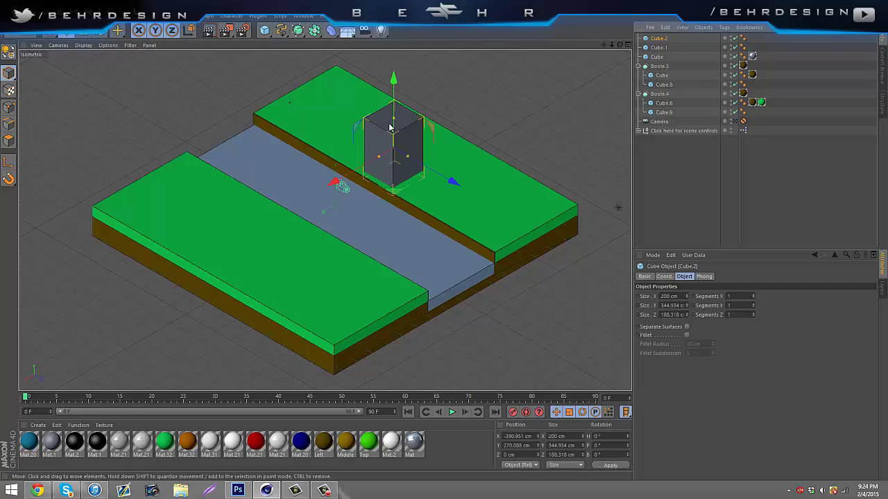
{"action": "left_click_drag", "start_coordinate": [392, 120], "coordinate": [391, 146]}
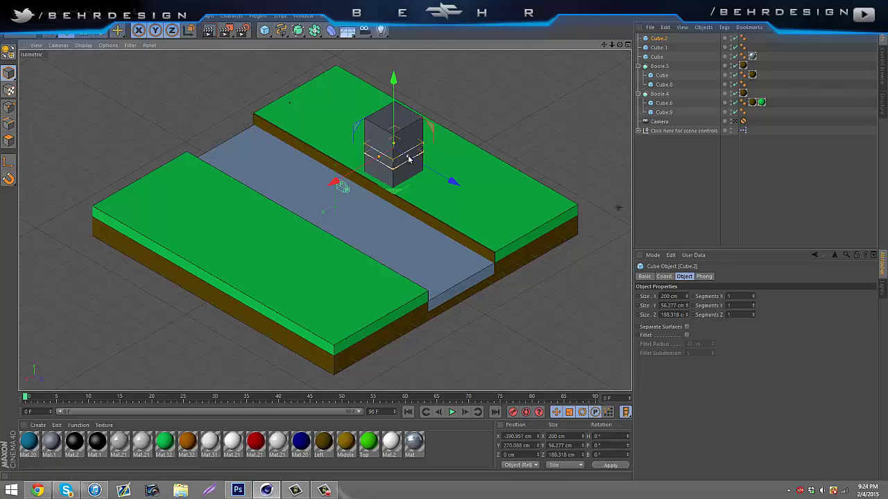
{"action": "left_click_drag", "start_coordinate": [408, 156], "coordinate": [375, 162]}
{"action": "left_click_drag", "start_coordinate": [392, 80], "coordinate": [393, 97]}
{"action": "left_click", "coordinate": [732, 205]}
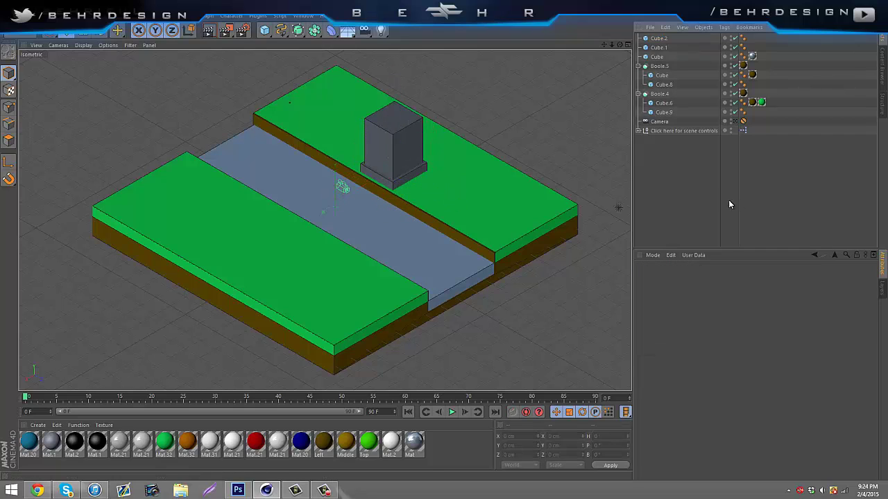
{"action": "left_click", "coordinate": [206, 30]}
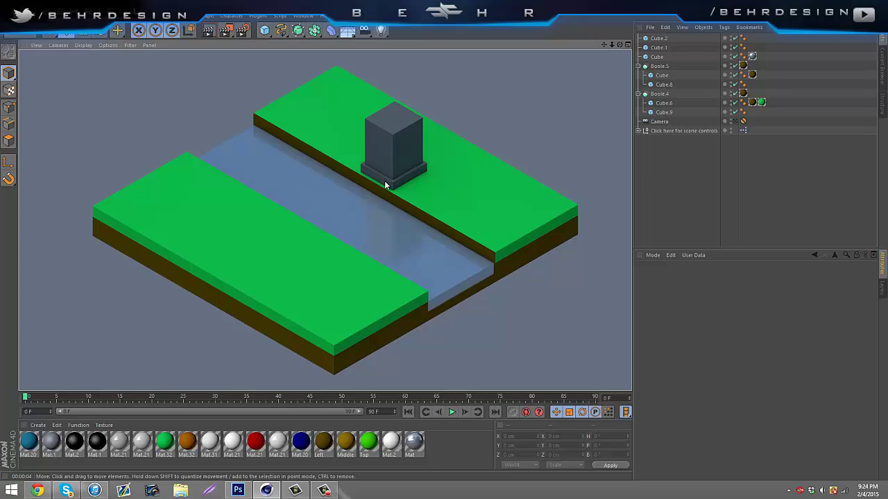
Duplicate the base slab, raise the copy to the top of the tower as a cap and preview the render
{"action": "left_click", "coordinate": [386, 179]}
{"action": "left_click", "coordinate": [390, 187]}
{"action": "key", "text": "ctrl+c"}
{"action": "key", "text": "ctrl+v"}
{"action": "left_click_drag", "start_coordinate": [393, 99], "coordinate": [401, 55]}
{"action": "left_click", "coordinate": [533, 158]}
{"action": "left_click", "coordinate": [209, 31]}
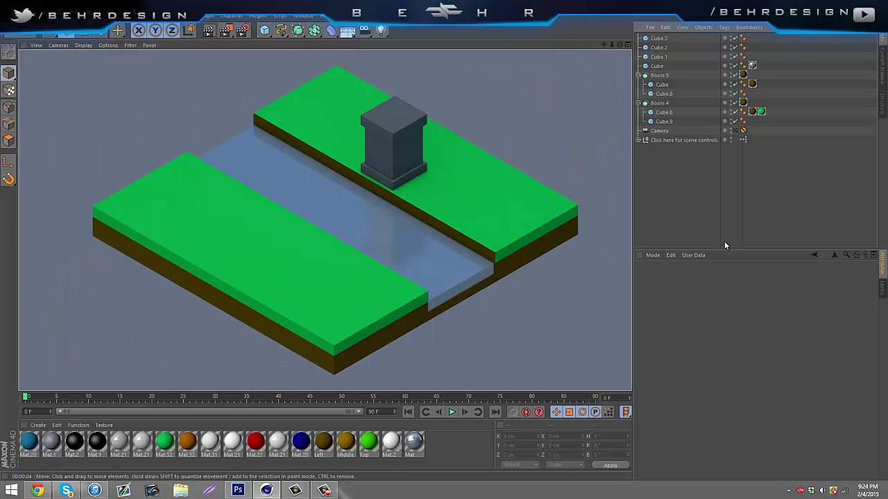
Thin the tower's cap slab to a height of about 40 cm
{"action": "left_click", "coordinate": [392, 120]}
{"action": "left_click_drag", "start_coordinate": [394, 122], "coordinate": [395, 122]}
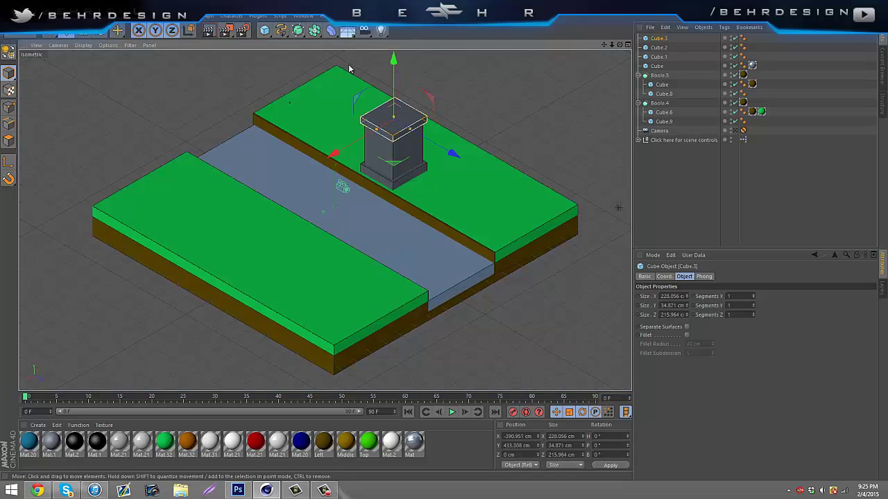
{"action": "left_click", "coordinate": [675, 182]}
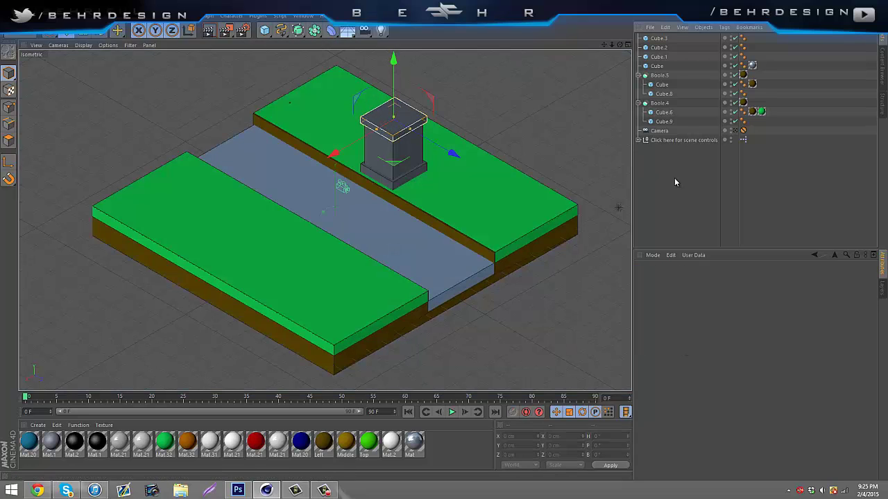
{"action": "left_click", "coordinate": [396, 122]}
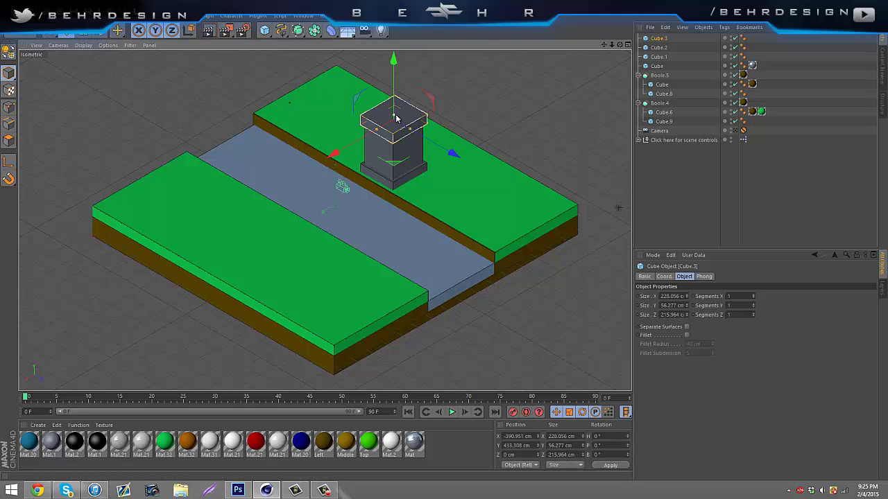
{"action": "left_click_drag", "start_coordinate": [396, 117], "coordinate": [395, 118]}
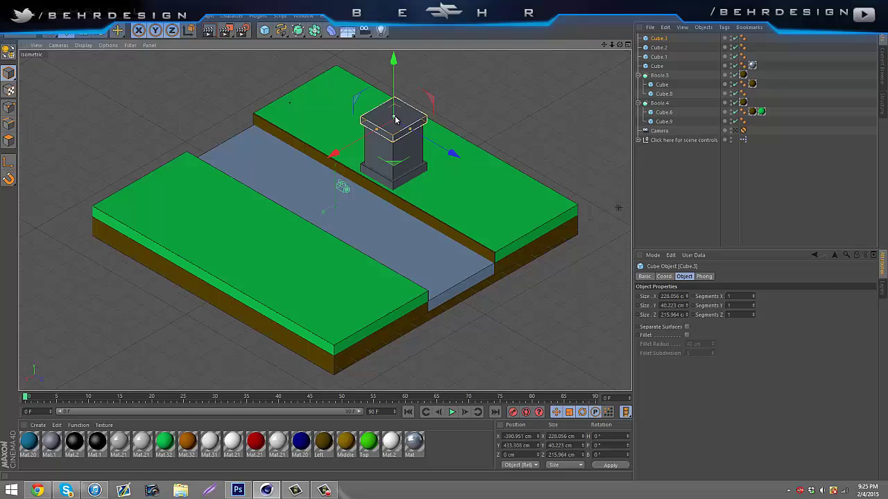
{"action": "left_click", "coordinate": [717, 216]}
Stretch the tower body to about 404 cm high, raise the cap slab to Y about 479 cm and preview the render
{"action": "left_click", "coordinate": [424, 162]}
{"action": "left_click", "coordinate": [395, 151]}
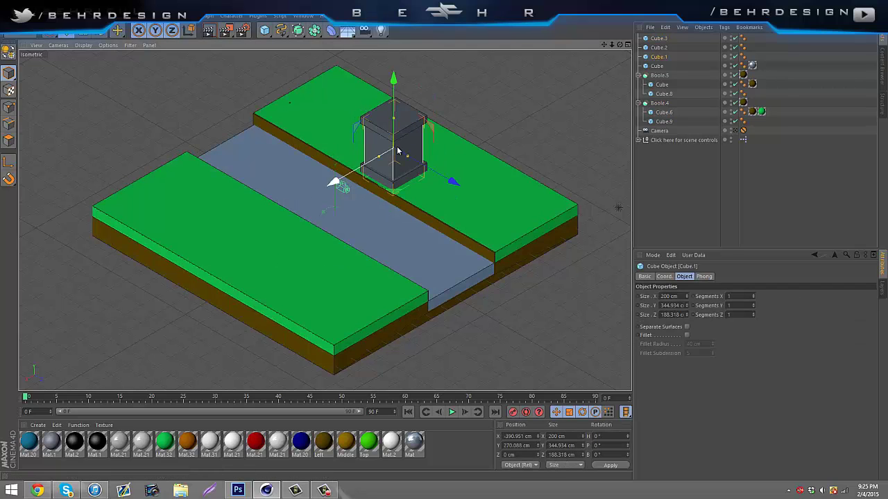
{"action": "left_click_drag", "start_coordinate": [394, 121], "coordinate": [399, 120]}
{"action": "left_click", "coordinate": [400, 134]}
{"action": "left_click_drag", "start_coordinate": [394, 63], "coordinate": [395, 55]}
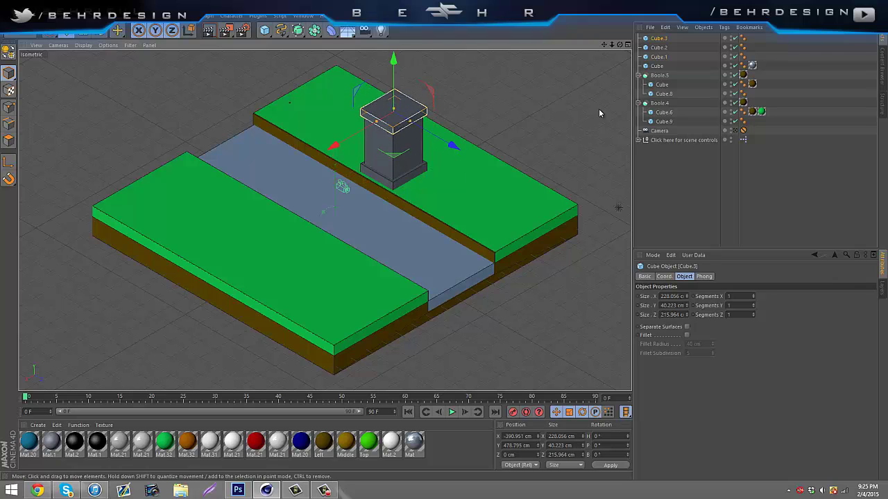
{"action": "left_click", "coordinate": [792, 210]}
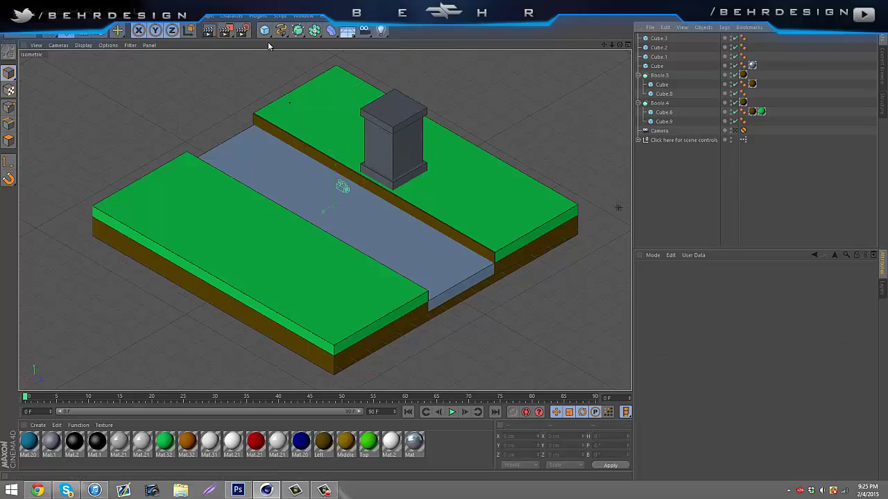
{"action": "left_click", "coordinate": [208, 31]}
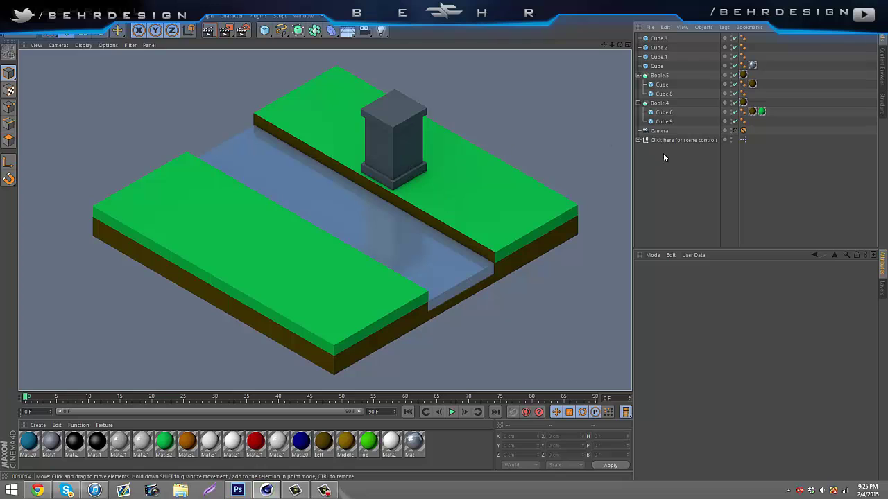
Duplicate the cap slab, shrink the copy to about 139 × 130 cm and raise it about 8 cm above the cap
{"action": "left_click", "coordinate": [405, 117]}
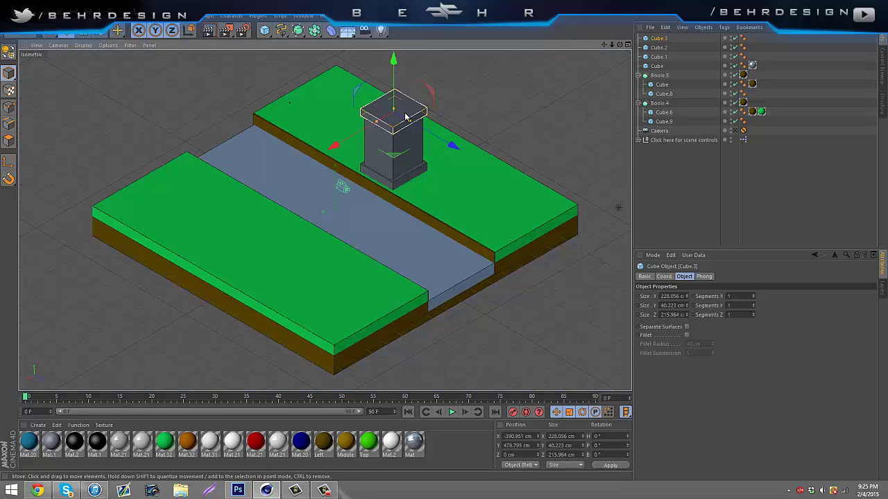
{"action": "key", "text": "ctrl+v"}
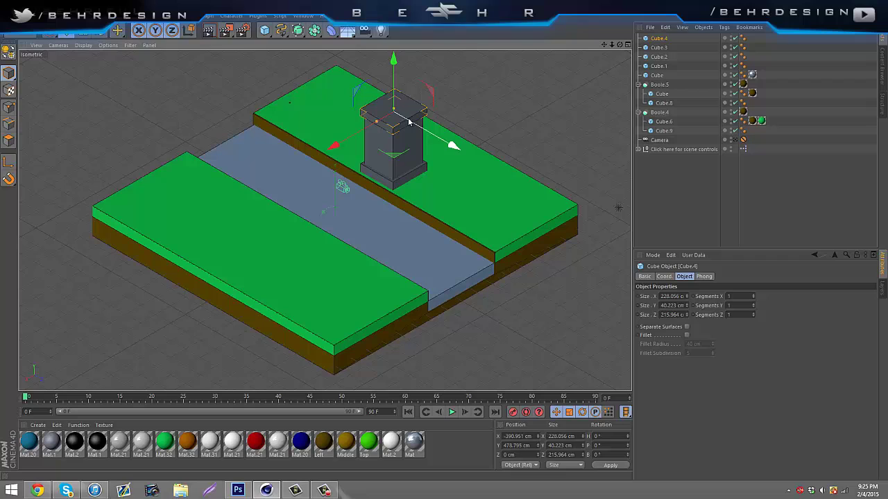
{"action": "left_click_drag", "start_coordinate": [409, 122], "coordinate": [385, 122]}
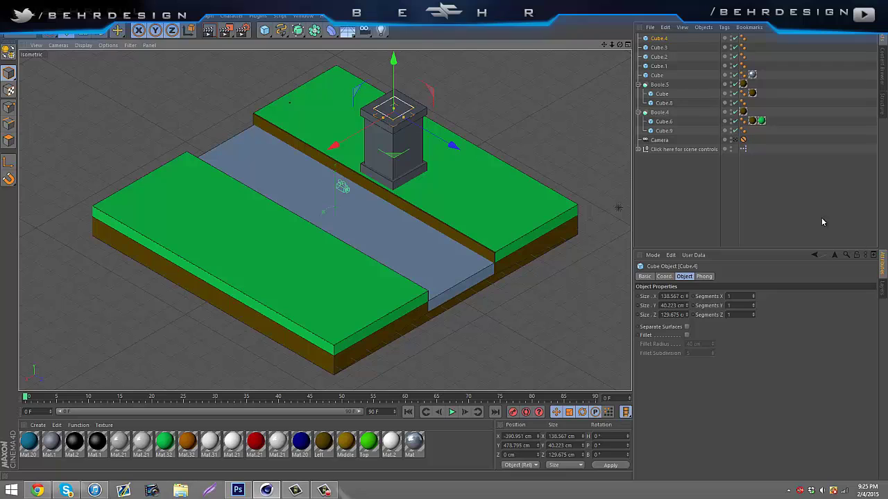
{"action": "left_click", "coordinate": [392, 116]}
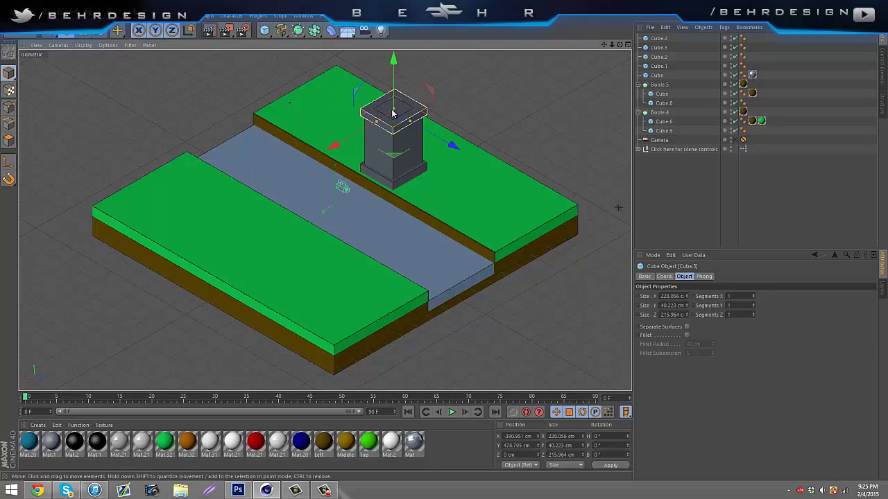
{"action": "left_click", "coordinate": [659, 38]}
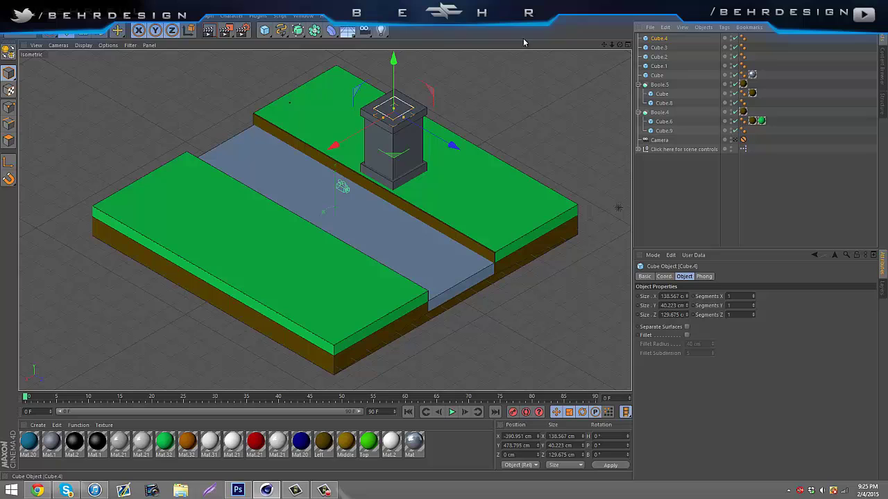
{"action": "left_click_drag", "start_coordinate": [395, 61], "coordinate": [398, 59]}
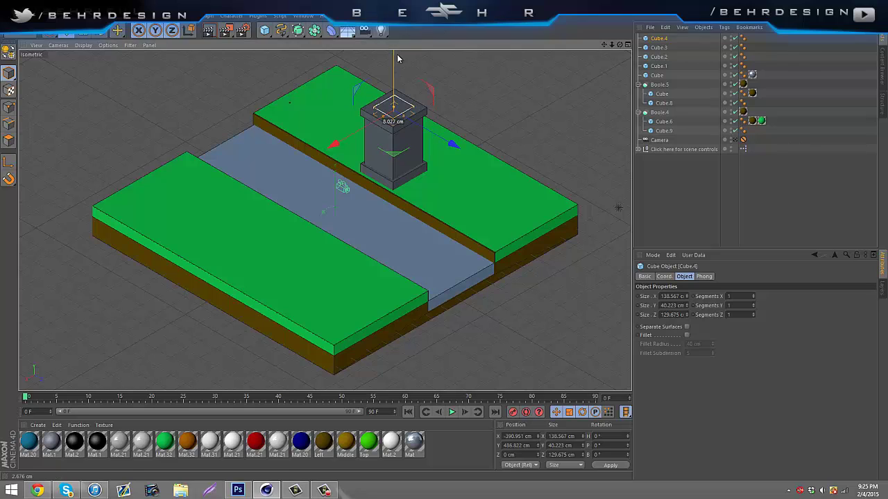
{"action": "left_click", "coordinate": [730, 231]}
{"action": "left_click", "coordinate": [394, 108]}
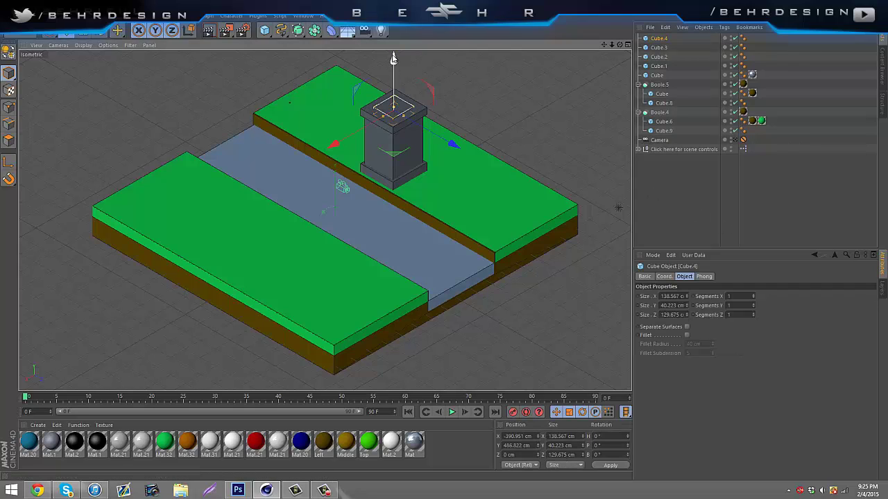
{"action": "left_click", "coordinate": [758, 224]}
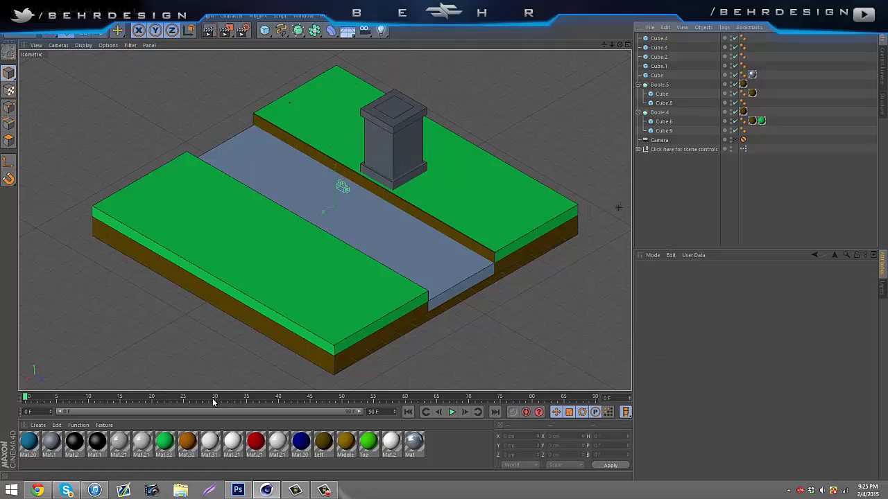
Duplicate the tower body, shrink the copy to about 47 × 174 × 32 cm and move it to Z about 77 cm
{"action": "left_click", "coordinate": [398, 166]}
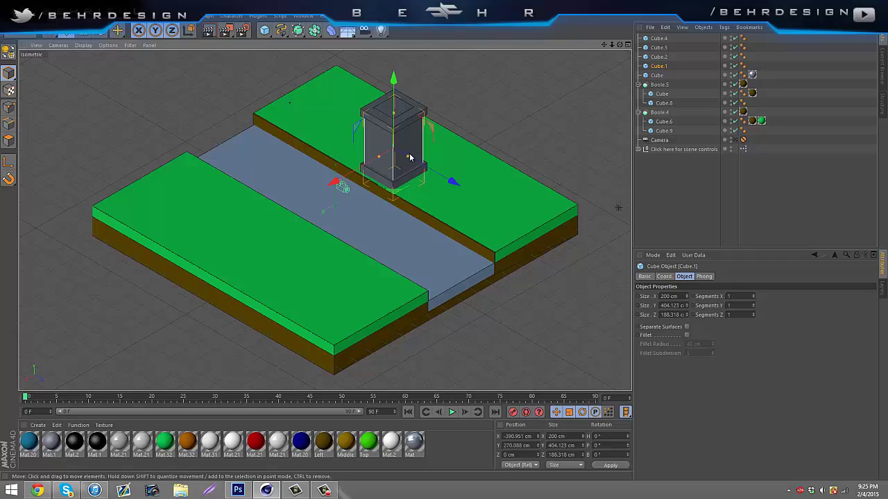
{"action": "key", "text": "ctrl+v"}
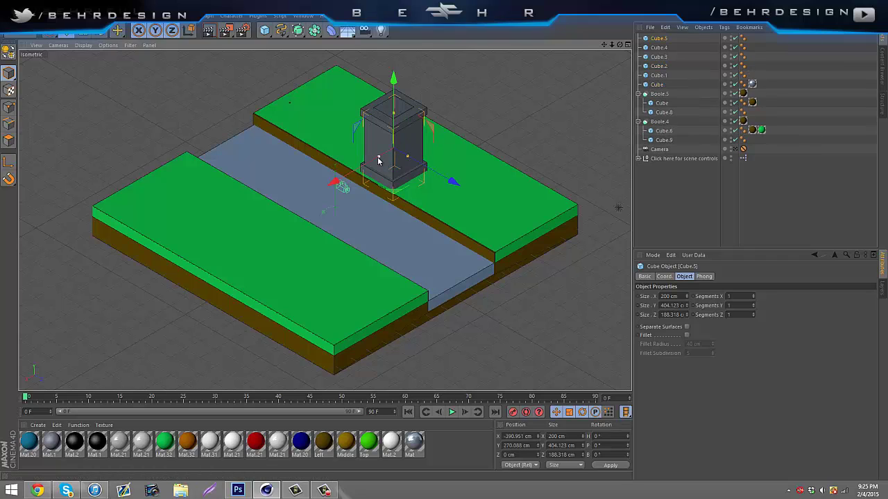
{"action": "left_click_drag", "start_coordinate": [378, 161], "coordinate": [392, 159]}
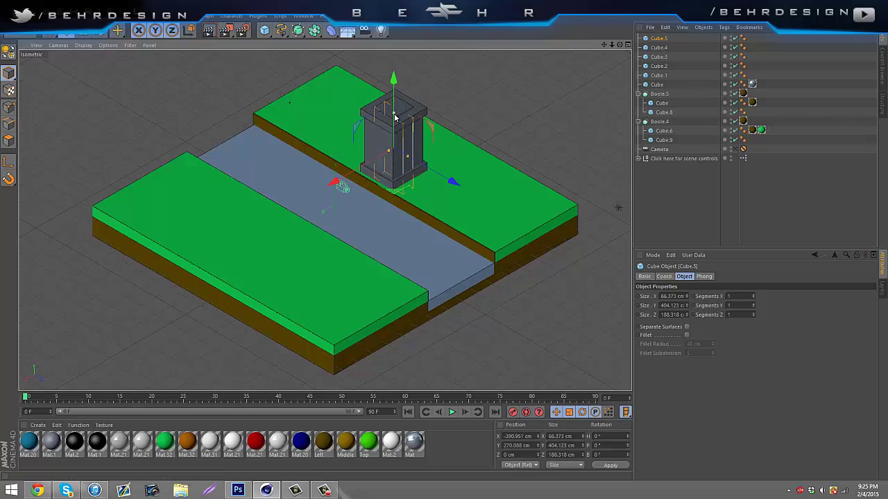
{"action": "left_click_drag", "start_coordinate": [395, 123], "coordinate": [394, 158]}
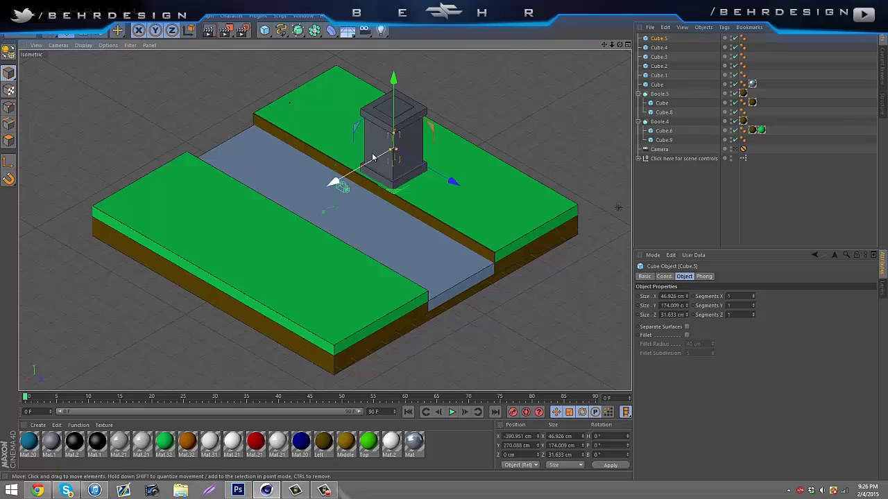
{"action": "left_click_drag", "start_coordinate": [452, 179], "coordinate": [462, 188]}
Delete the camera's protection tag, look through the camera and reframe the view of the scene
{"action": "left_click", "coordinate": [743, 150]}
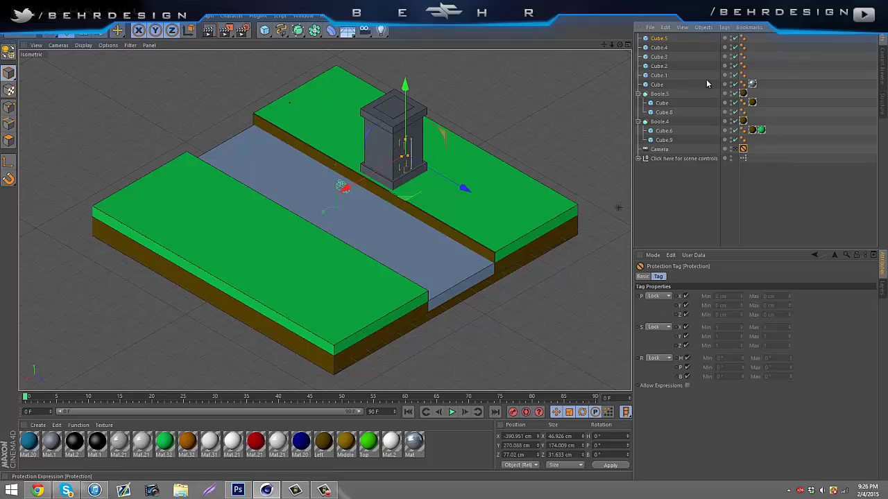
{"action": "left_click", "coordinate": [665, 27]}
{"action": "left_click", "coordinate": [697, 90]}
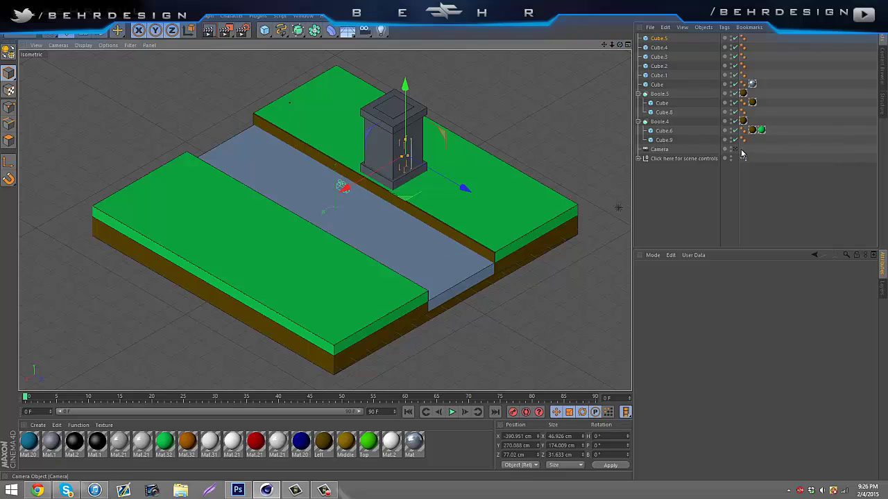
{"action": "left_click", "coordinate": [660, 150]}
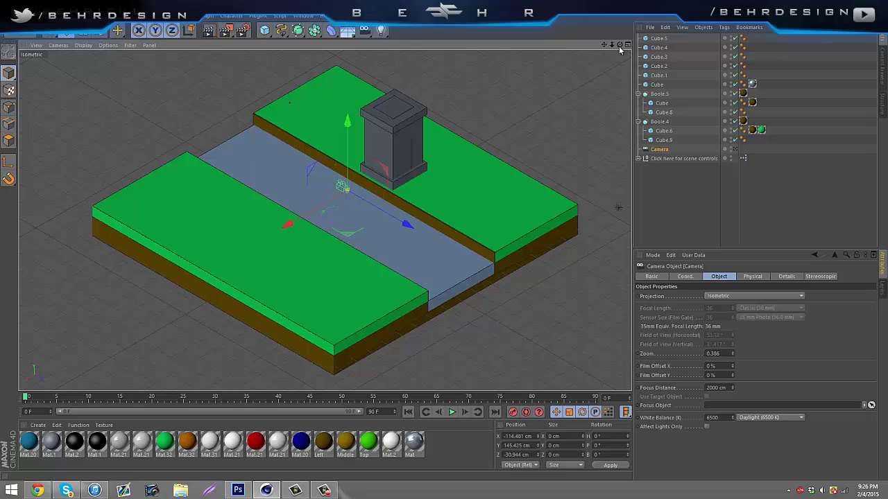
{"action": "left_click", "coordinate": [735, 150]}
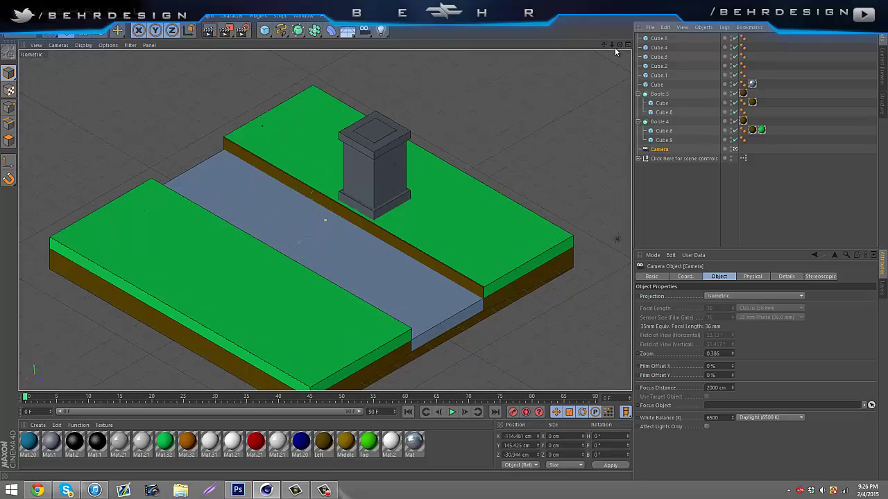
{"action": "left_click_drag", "start_coordinate": [604, 44], "coordinate": [452, 219]}
Raise the narrow window cube on the tower to Y about 307 cm, shift it to X about -405 cm and preview the render
{"action": "left_click", "coordinate": [658, 38]}
{"action": "left_click_drag", "start_coordinate": [388, 111], "coordinate": [389, 108]}
{"action": "left_click_drag", "start_coordinate": [330, 210], "coordinate": [331, 210]}
{"action": "left_click", "coordinate": [764, 214]}
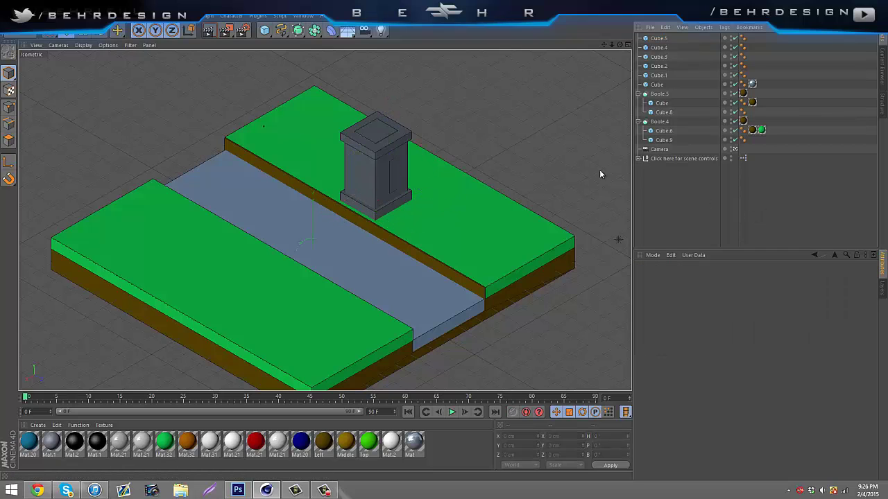
{"action": "left_click", "coordinate": [210, 31]}
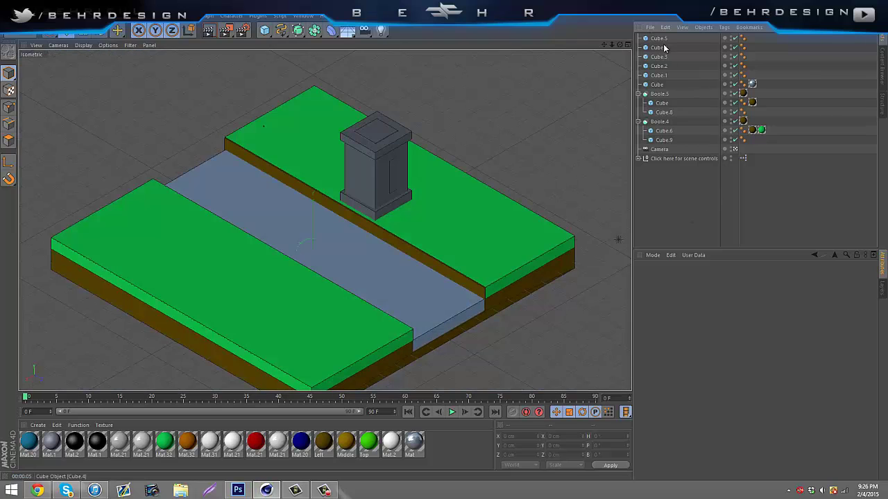
Push the narrow window cube slightly further out of the tower wall along Z and preview the render
{"action": "left_click", "coordinate": [658, 38]}
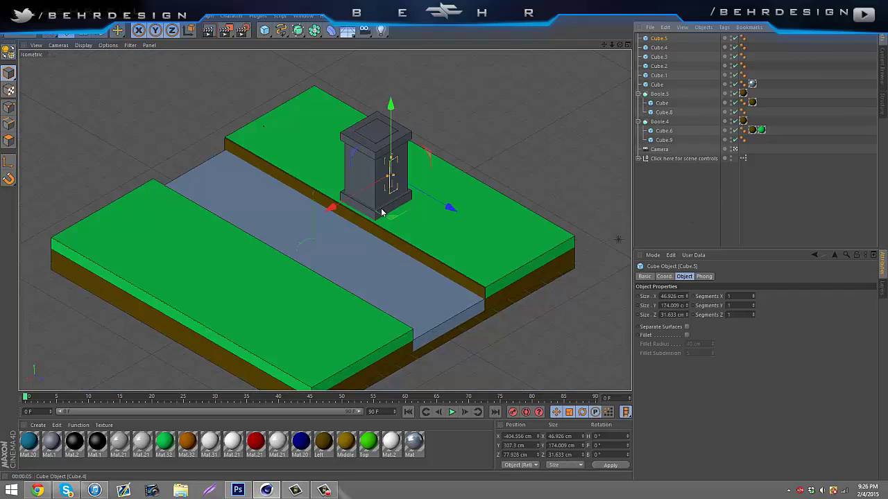
{"action": "left_click_drag", "start_coordinate": [457, 207], "coordinate": [458, 211]}
{"action": "left_click", "coordinate": [556, 158]}
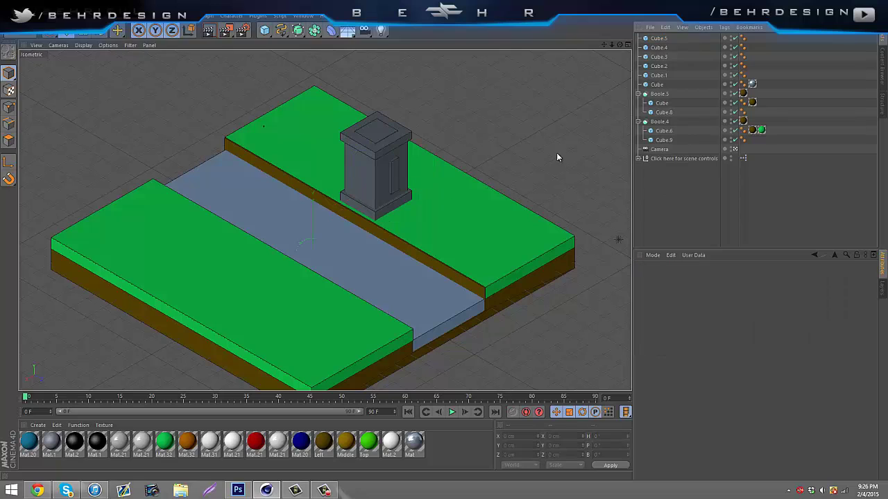
{"action": "left_click", "coordinate": [209, 31]}
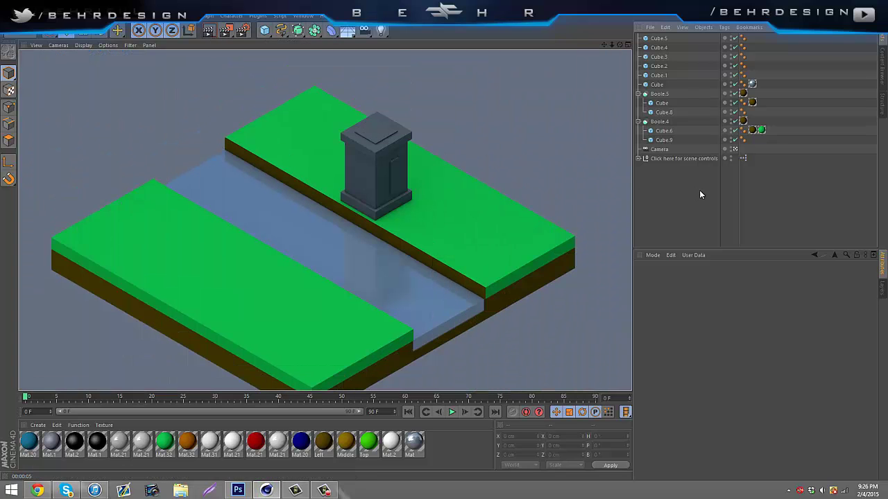
{"action": "left_click", "coordinate": [506, 228]}
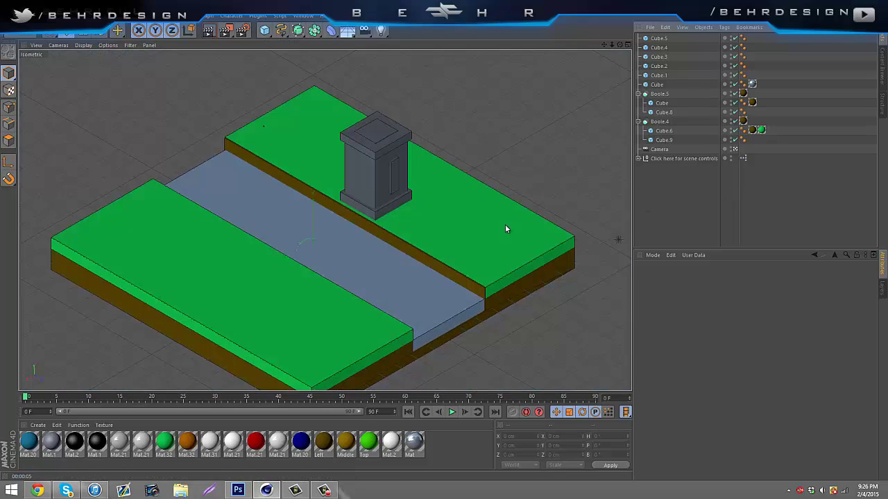
Apply the darker grey Mat.21 material to the tower's main body
{"action": "left_click", "coordinate": [359, 204]}
{"action": "left_click", "coordinate": [376, 136]}
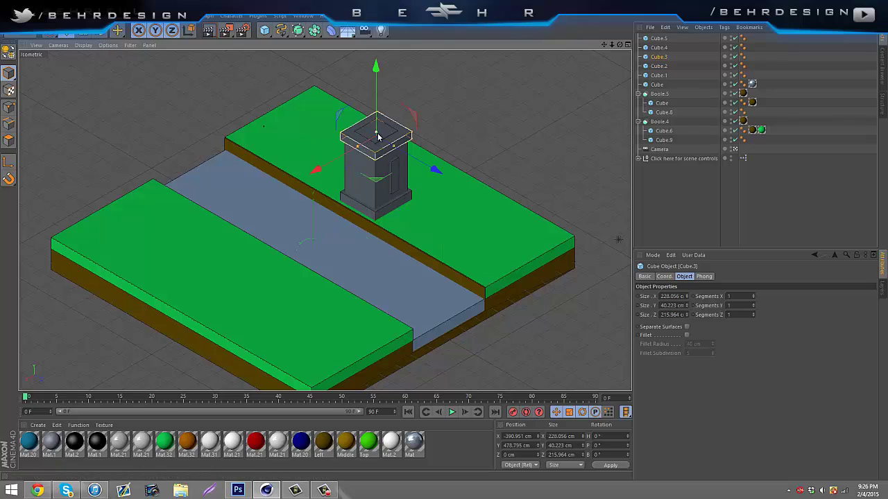
{"action": "left_click", "coordinate": [677, 189]}
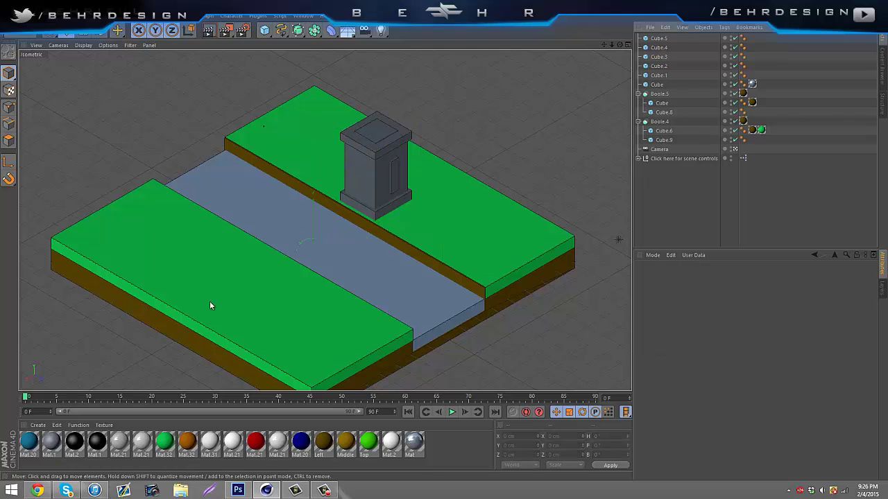
{"action": "left_click_drag", "start_coordinate": [119, 442], "coordinate": [338, 218]}
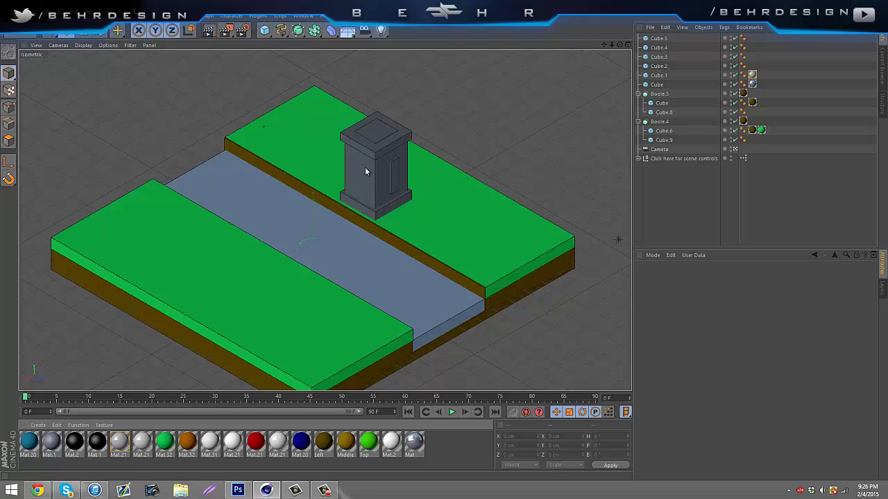
{"action": "left_click_drag", "start_coordinate": [365, 171], "coordinate": [365, 172]}
Review the color, luminance and reflection settings of the darker grey Mat.21 material and preview the render
{"action": "double_click", "coordinate": [121, 444]}
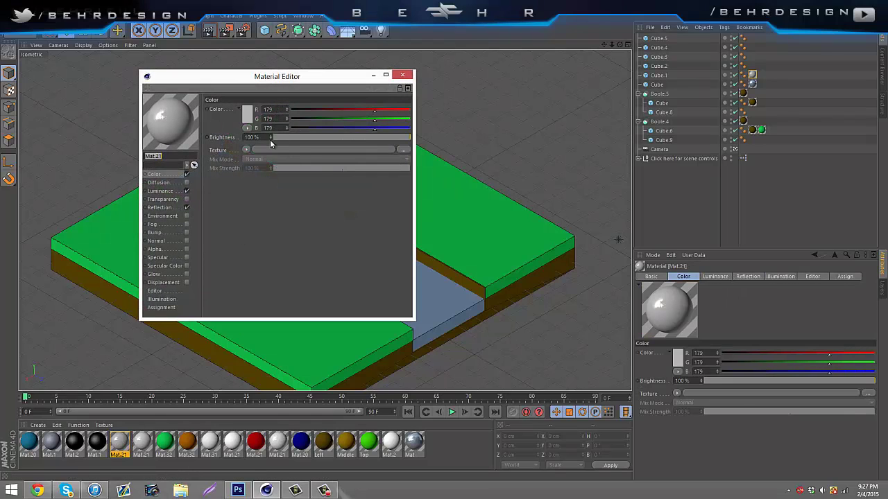
{"action": "left_click", "coordinate": [171, 193]}
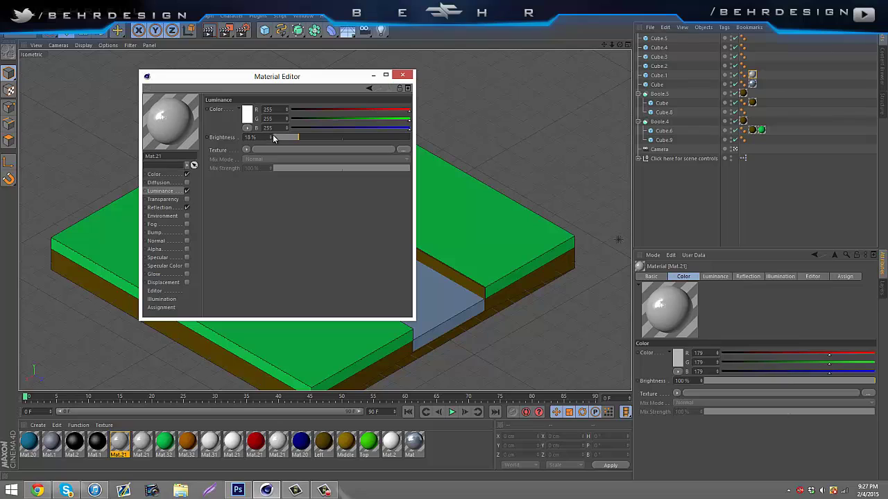
{"action": "left_click", "coordinate": [168, 209]}
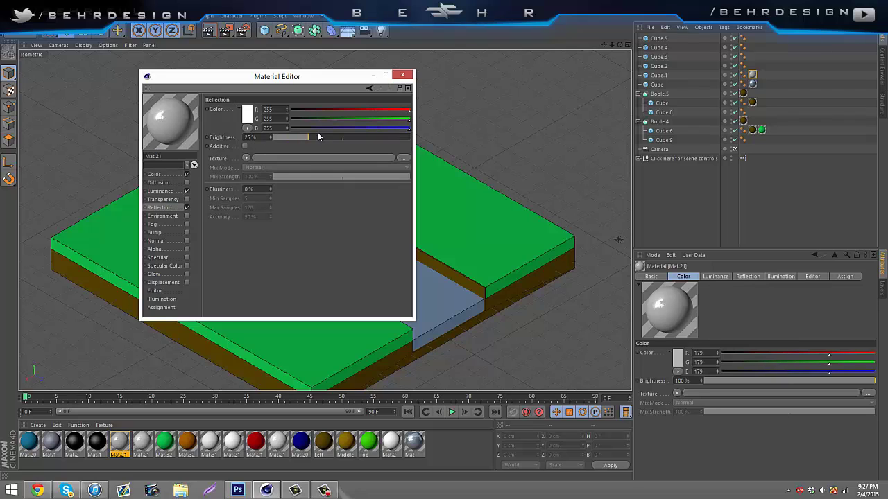
{"action": "left_click", "coordinate": [406, 75]}
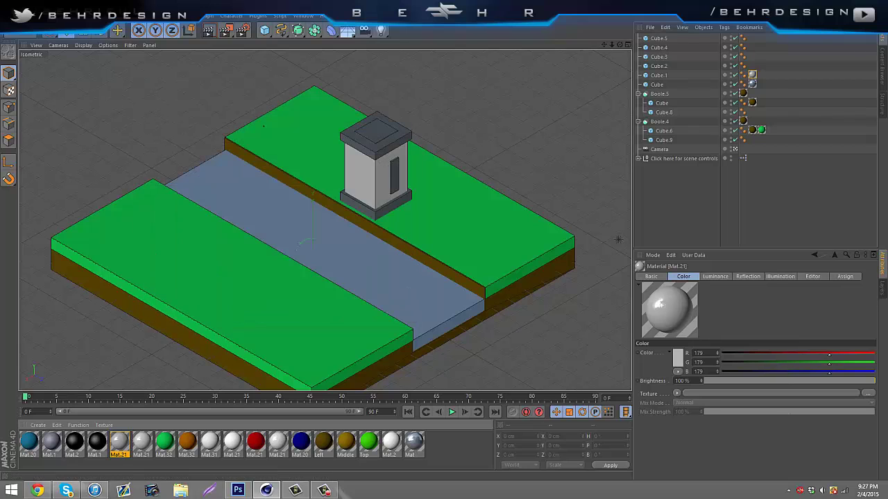
{"action": "left_click", "coordinate": [209, 31]}
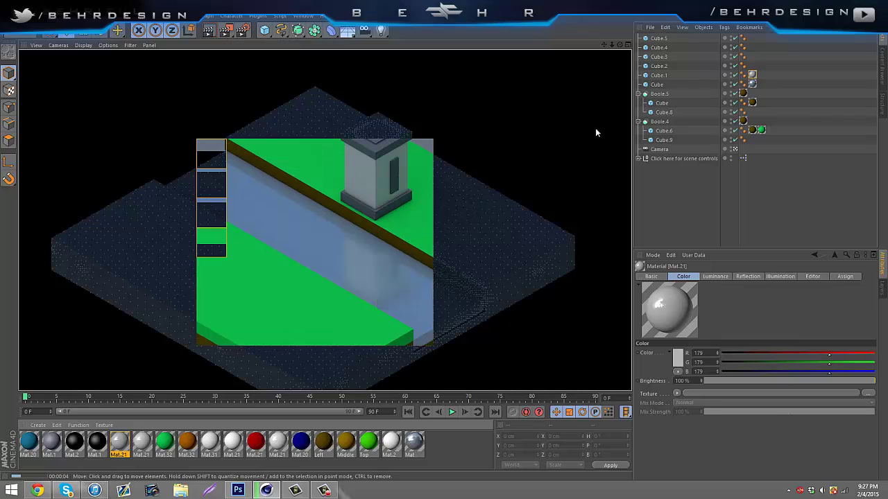
{"action": "left_click", "coordinate": [704, 225]}
Apply the lighter grey Mat.21 material to the tower's base slab and cap slab and preview the render
{"action": "left_click_drag", "start_coordinate": [141, 440], "coordinate": [190, 400]}
{"action": "left_click_drag", "start_coordinate": [346, 201], "coordinate": [346, 201]}
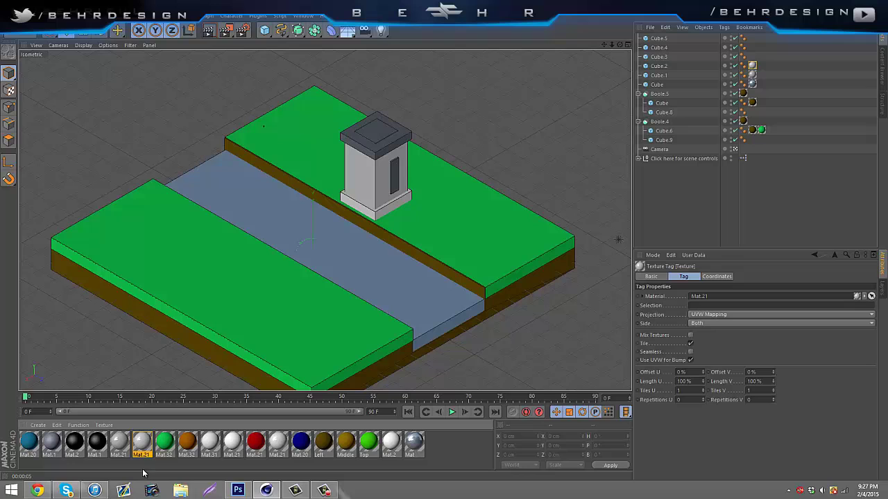
{"action": "left_click_drag", "start_coordinate": [362, 148], "coordinate": [362, 148]}
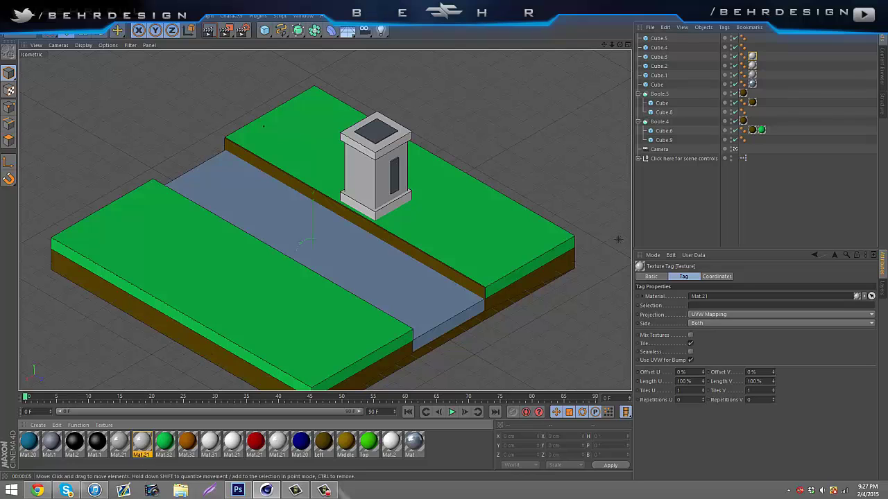
{"action": "left_click", "coordinate": [209, 31]}
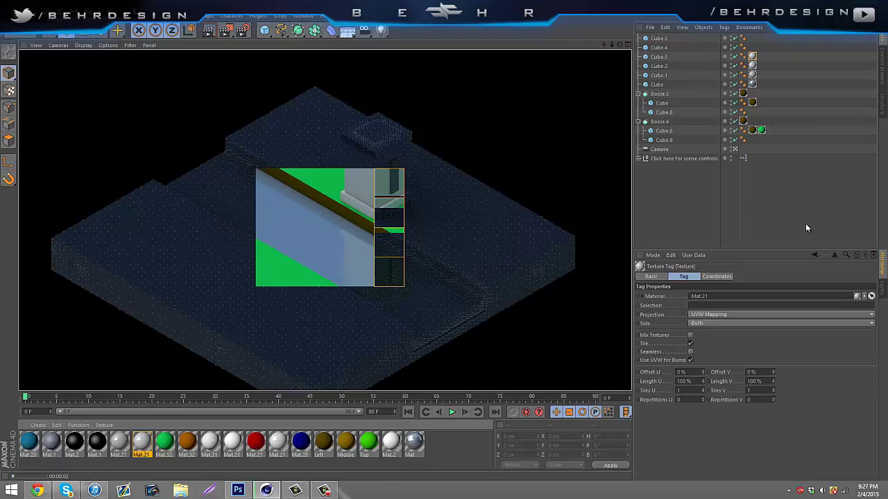
{"action": "left_click", "coordinate": [745, 198]}
Review the color, reflection and luminance settings of the lighter grey Mat.21 material
{"action": "double_click", "coordinate": [142, 443]}
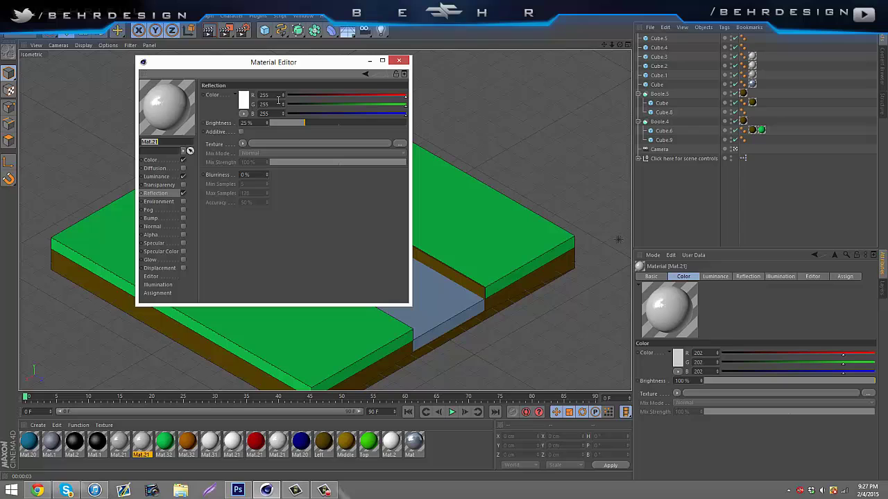
{"action": "left_click", "coordinate": [151, 160]}
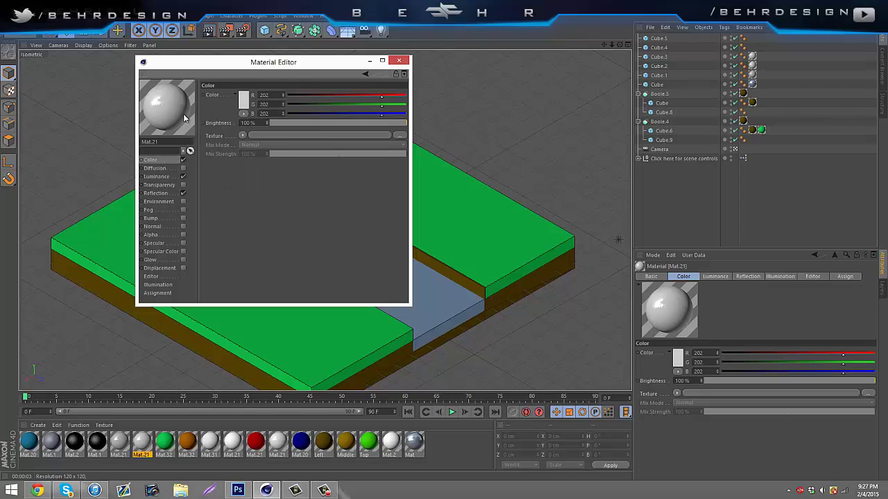
{"action": "left_click", "coordinate": [171, 193]}
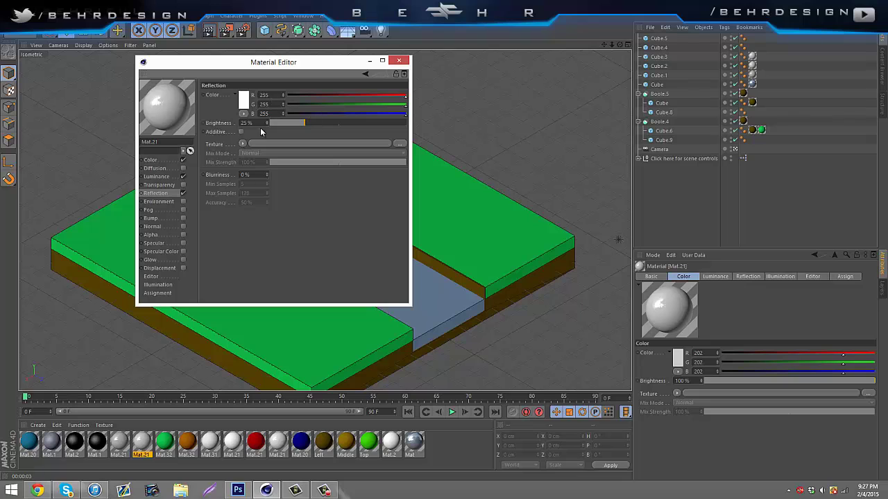
{"action": "left_click", "coordinate": [157, 176]}
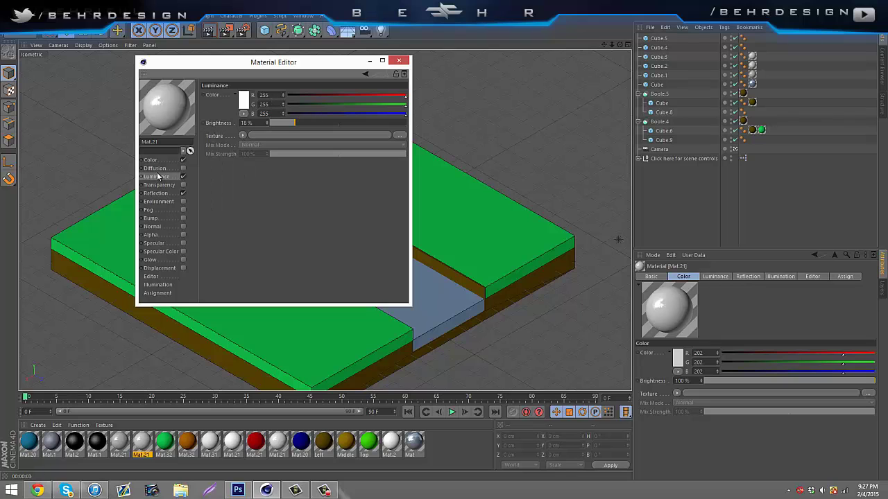
{"action": "left_click", "coordinate": [399, 60]}
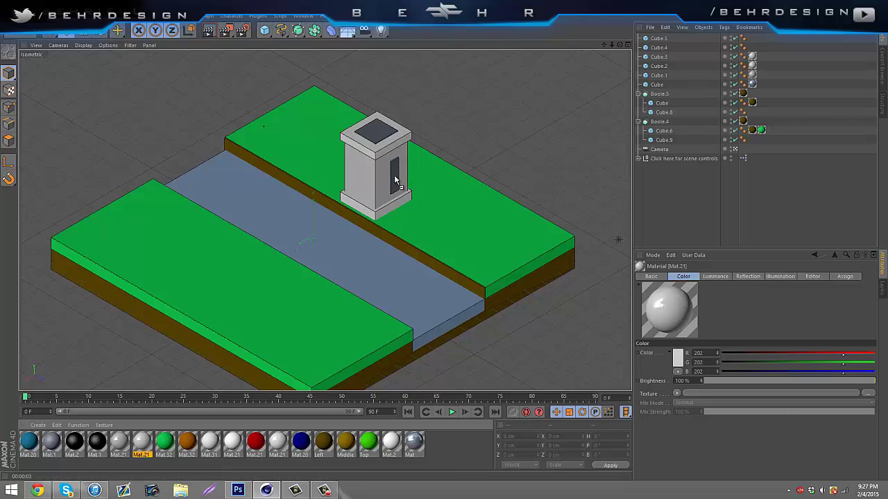
Apply the lighter grey Mat.21 material to the narrow window cube and the small top slab, and preview the render
{"action": "left_click_drag", "start_coordinate": [396, 181], "coordinate": [396, 182]}
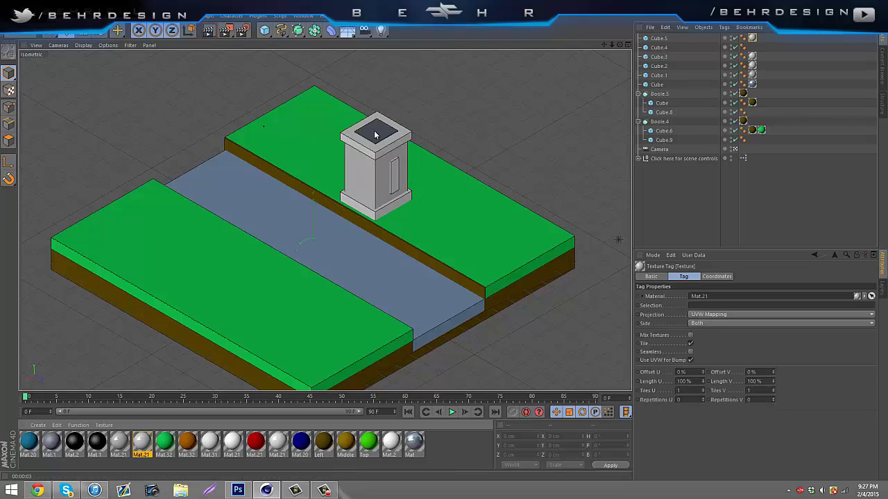
{"action": "left_click", "coordinate": [208, 32]}
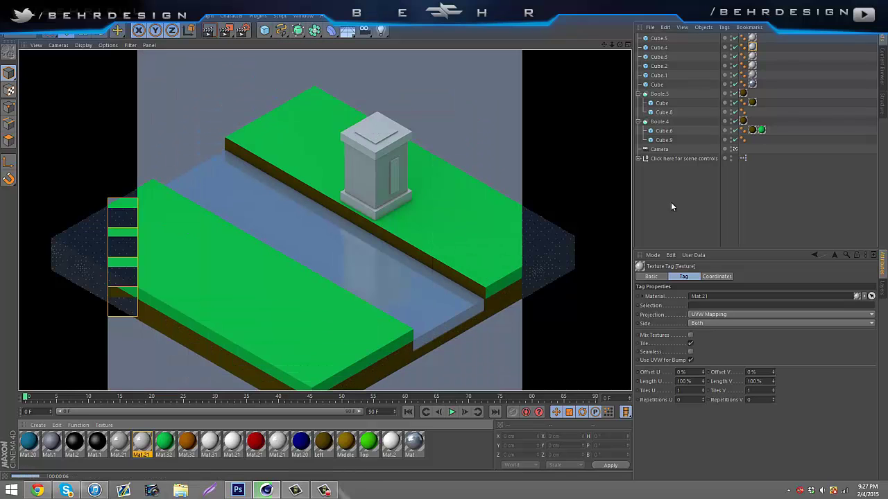
{"action": "left_click", "coordinate": [368, 135]}
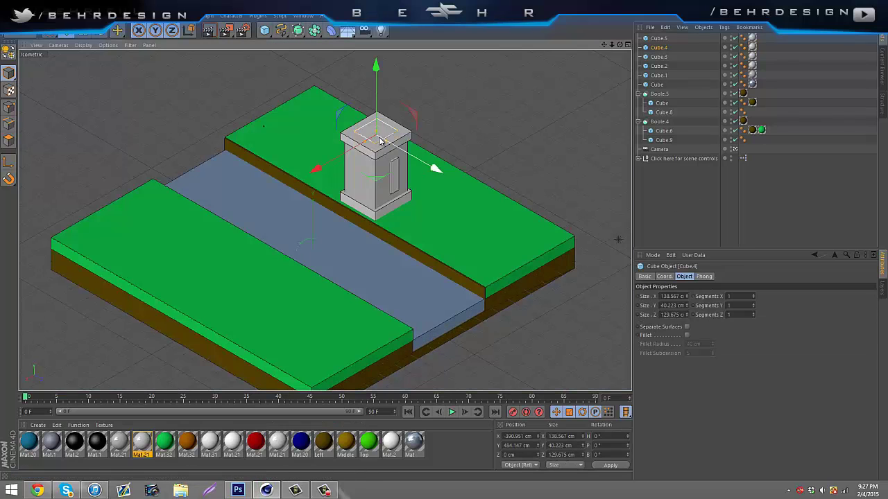
Apply the darker grey Mat.21 material to the small slab on top of the cap and preview the render
{"action": "left_click", "coordinate": [120, 444]}
{"action": "left_click_drag", "start_coordinate": [272, 194], "coordinate": [380, 137]}
{"action": "left_click", "coordinate": [207, 32]}
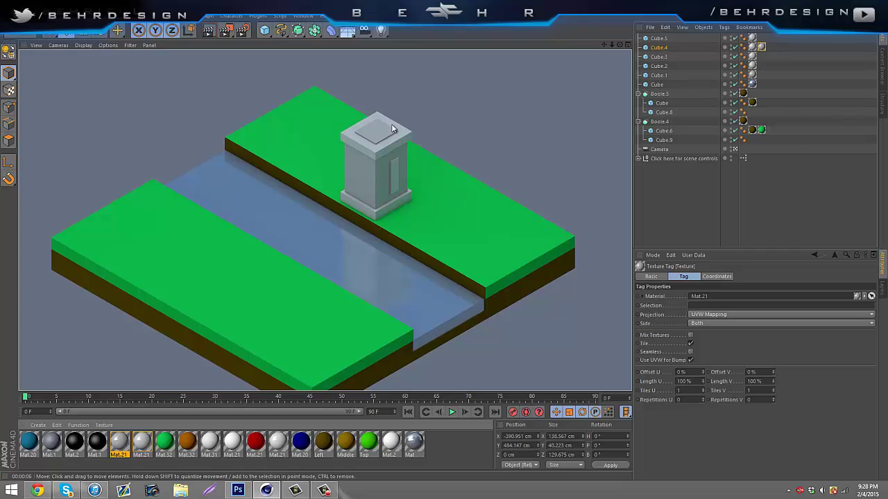
{"action": "left_click", "coordinate": [700, 226]}
{"action": "left_click", "coordinate": [375, 162]}
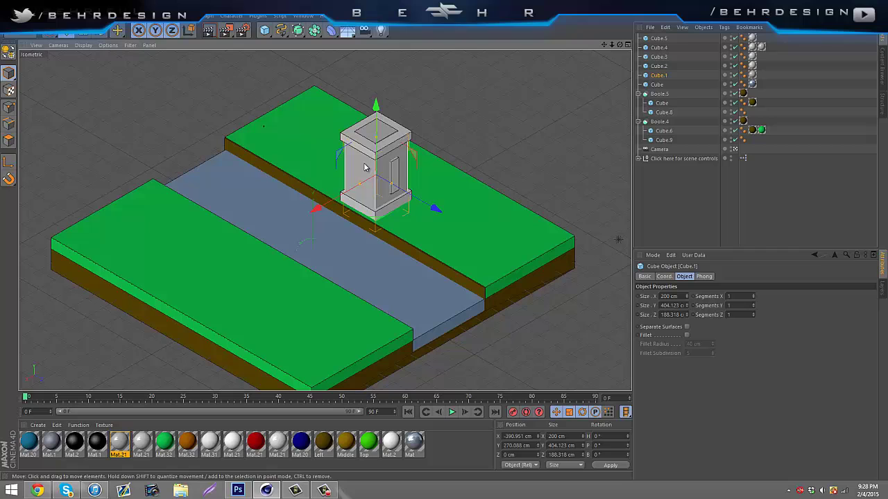
Add a cube and stretch it into a beam through the tower, about 1345 x 186 x 125 cm, raised to about 300 cm in Y
{"action": "left_click", "coordinate": [264, 29]}
{"action": "left_click", "coordinate": [341, 45]}
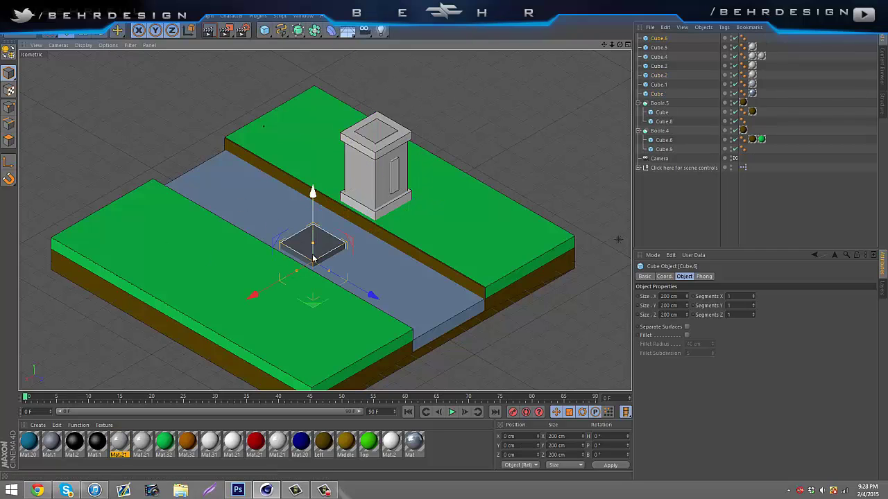
{"action": "left_click_drag", "start_coordinate": [297, 272], "coordinate": [202, 328]}
{"action": "left_click_drag", "start_coordinate": [311, 192], "coordinate": [308, 172]}
{"action": "mouse_move", "coordinate": [328, 216]}
{"action": "left_mouse_down"}
{"action": "mouse_move", "coordinate": [313, 188]}
{"action": "mouse_move", "coordinate": [322, 212]}
{"action": "left_mouse_up"}
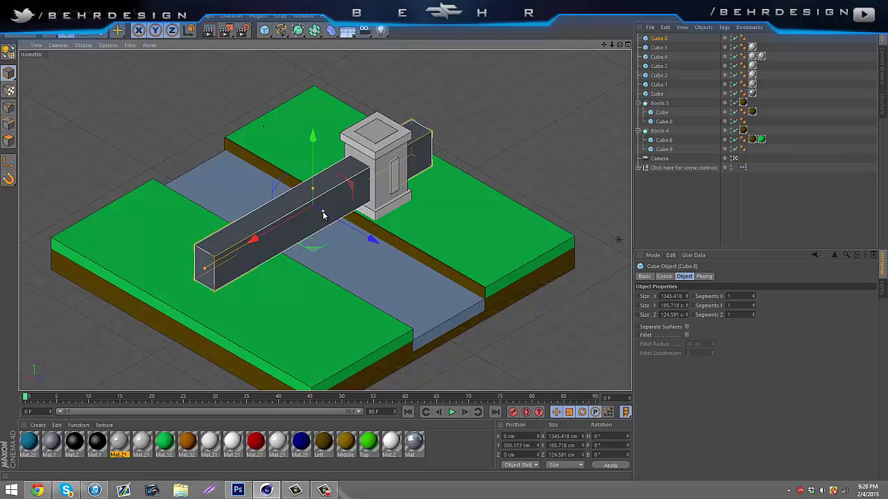
{"action": "left_click", "coordinate": [581, 208]}
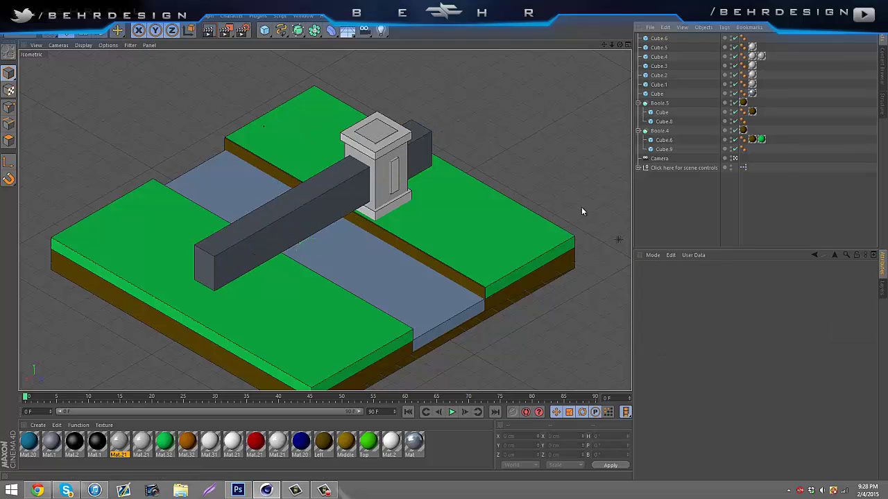
Create an A subtract B Boole that cuts the long beam out of the tower's main body cube to form a passage
{"action": "left_click", "coordinate": [314, 32]}
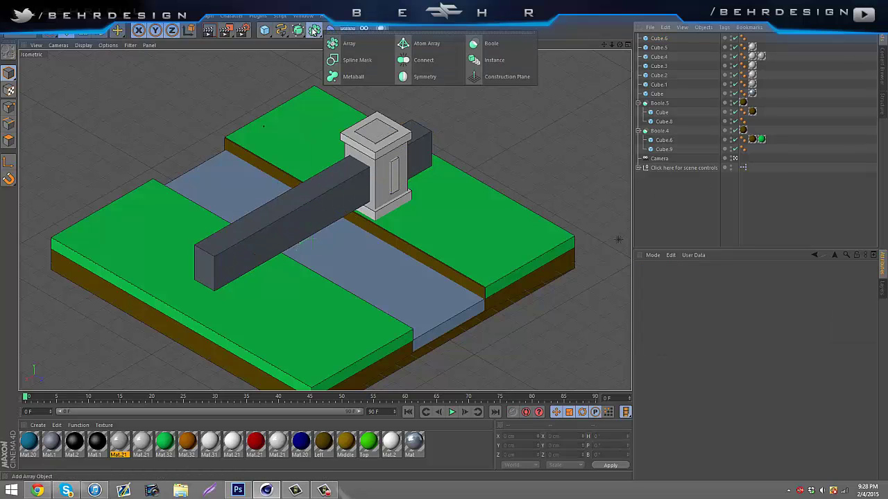
{"action": "left_click", "coordinate": [505, 48]}
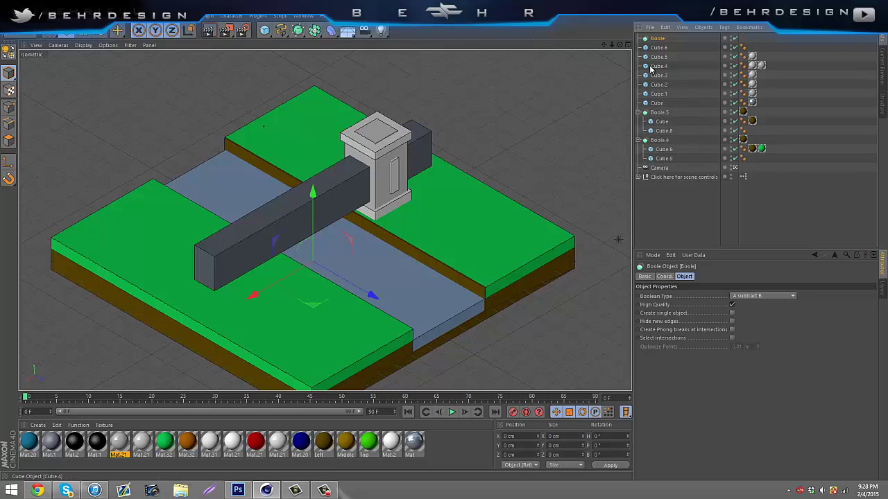
{"action": "left_click", "coordinate": [665, 48]}
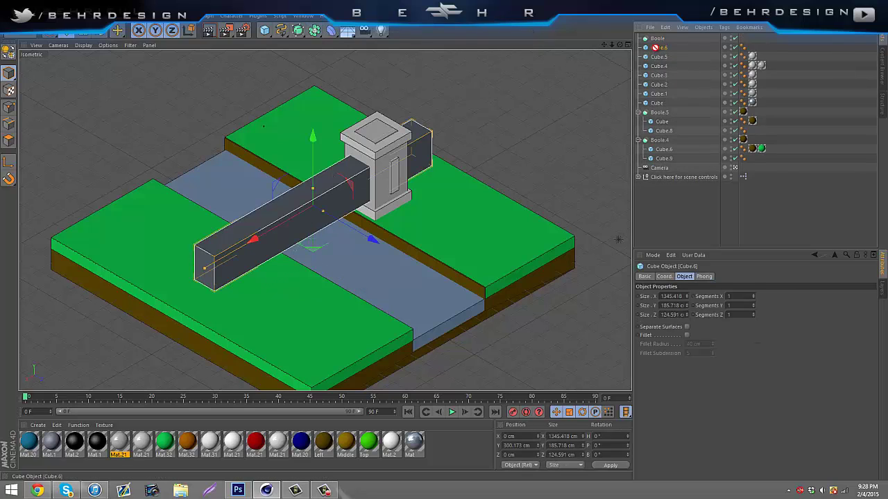
{"action": "left_click_drag", "start_coordinate": [661, 45], "coordinate": [663, 40]}
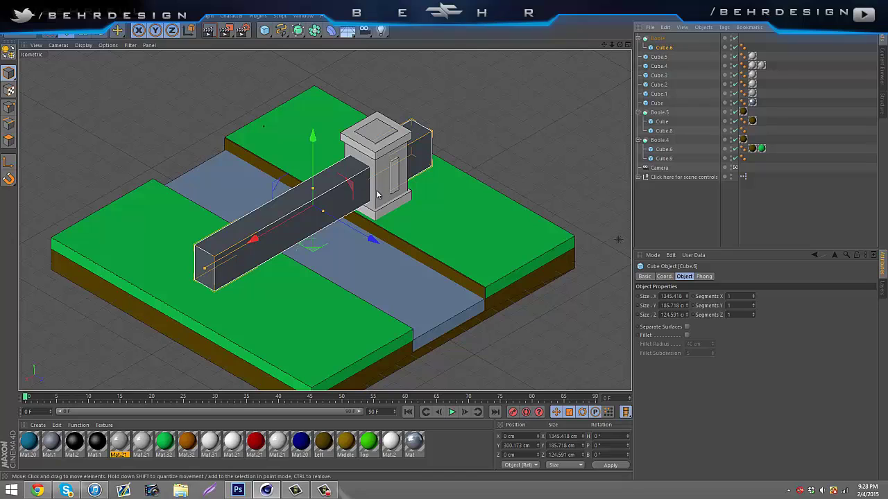
{"action": "left_click", "coordinate": [658, 93]}
{"action": "left_click_drag", "start_coordinate": [658, 94], "coordinate": [661, 46]}
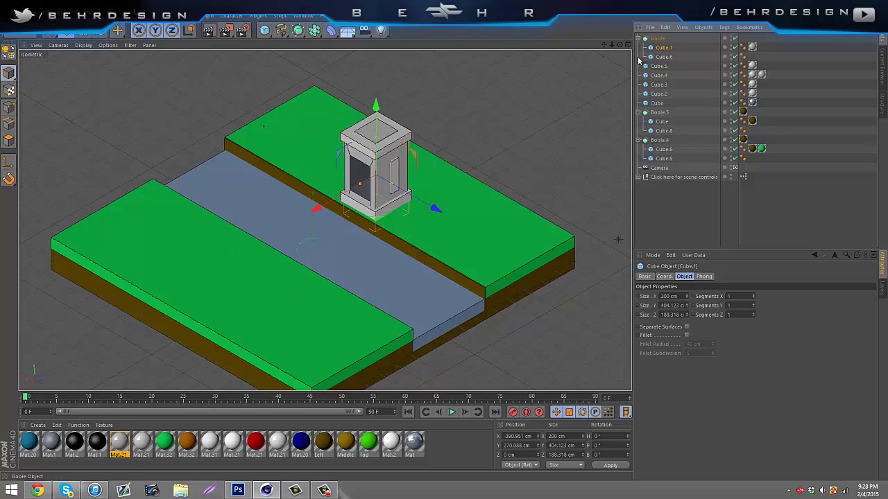
{"action": "left_click", "coordinate": [682, 217]}
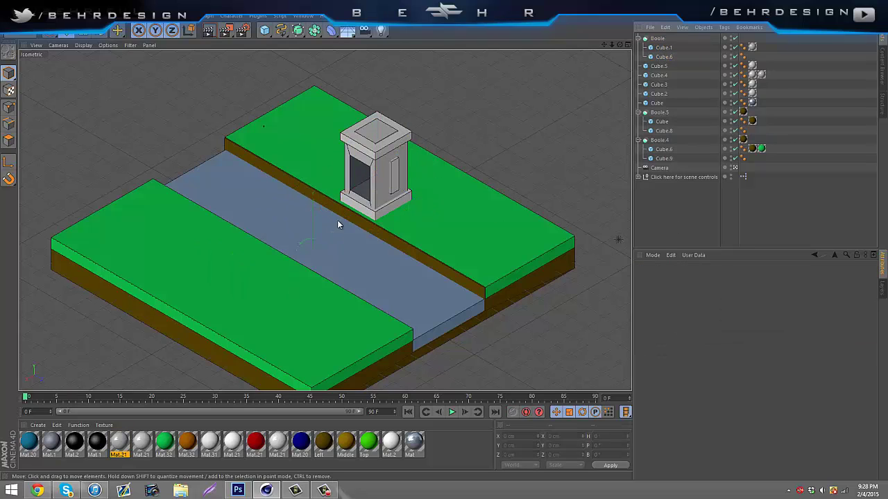
Apply the darker grey Mat.21 material to the cutting beam inside the tower's Boole and preview the render
{"action": "left_click", "coordinate": [140, 446]}
{"action": "left_click", "coordinate": [119, 448]}
{"action": "left_click_drag", "start_coordinate": [536, 100], "coordinate": [664, 57]}
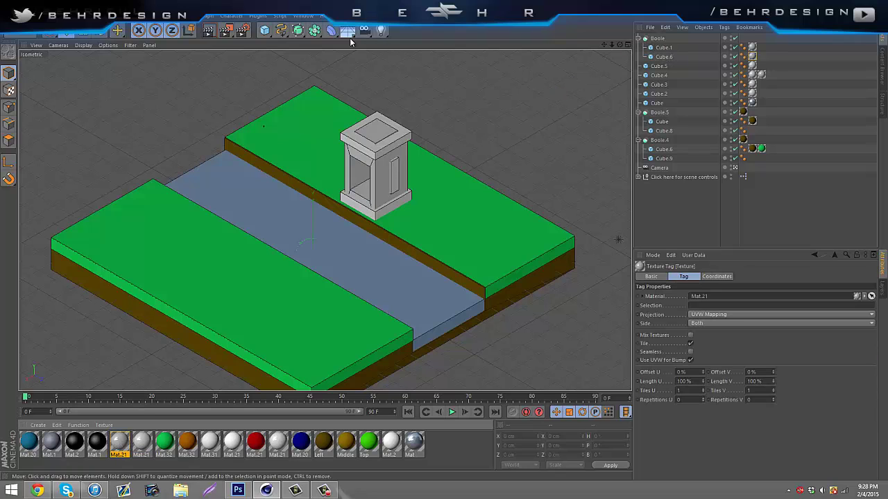
{"action": "left_click", "coordinate": [209, 31]}
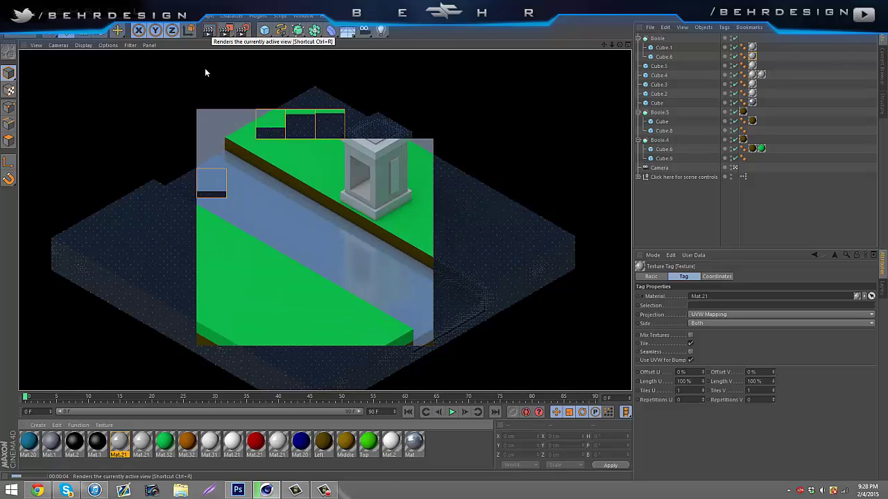
{"action": "left_click", "coordinate": [714, 227]}
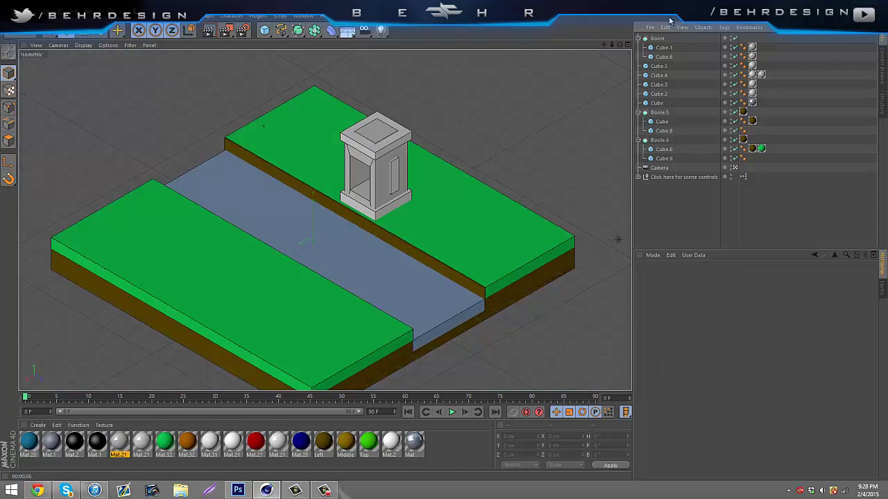
Raise the cutting beam in the tower's Boole to about 310 cm in Y
{"action": "left_click", "coordinate": [659, 56]}
{"action": "left_click_drag", "start_coordinate": [312, 134], "coordinate": [315, 137]}
{"action": "left_click", "coordinate": [323, 491]}
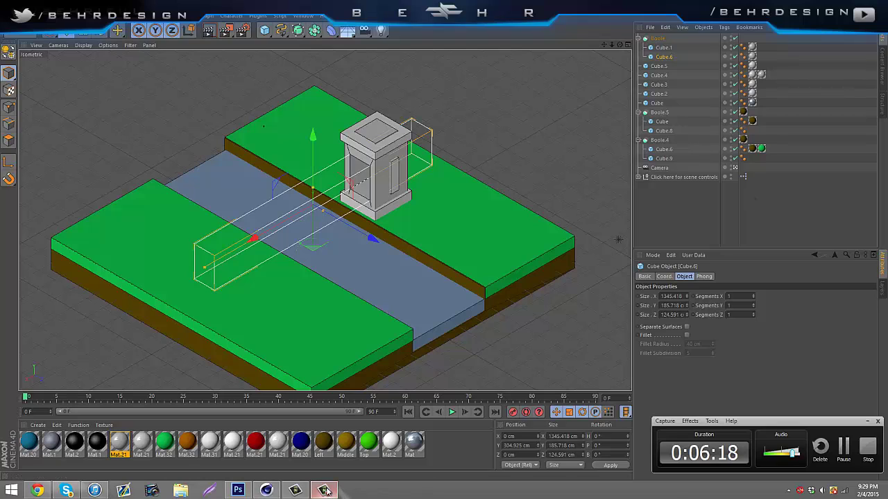
{"action": "left_click", "coordinate": [324, 490]}
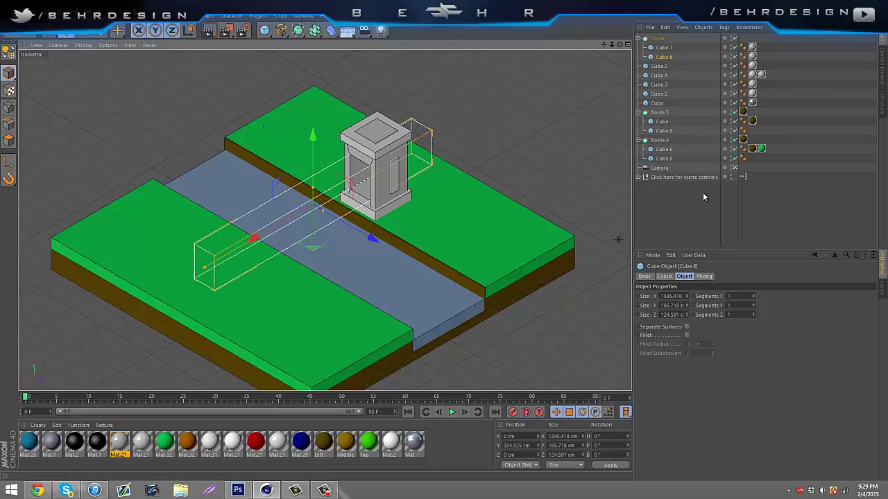
{"action": "left_click", "coordinate": [314, 138]}
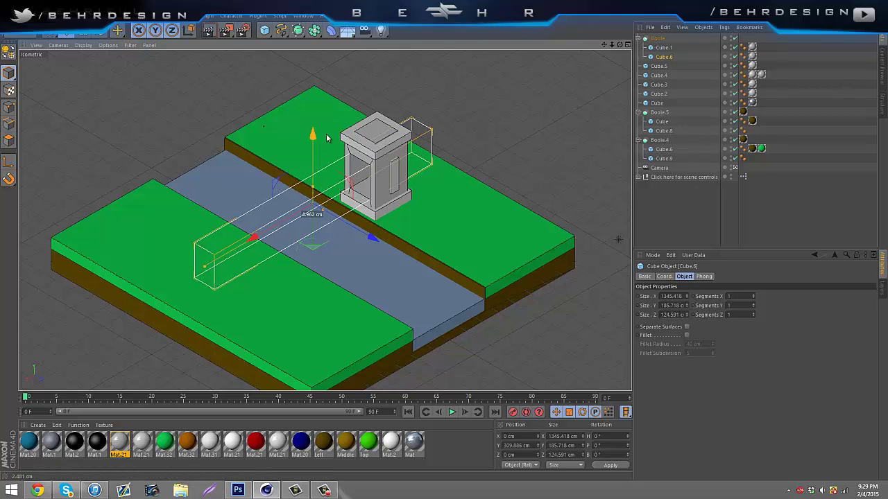
{"action": "left_click", "coordinate": [689, 195]}
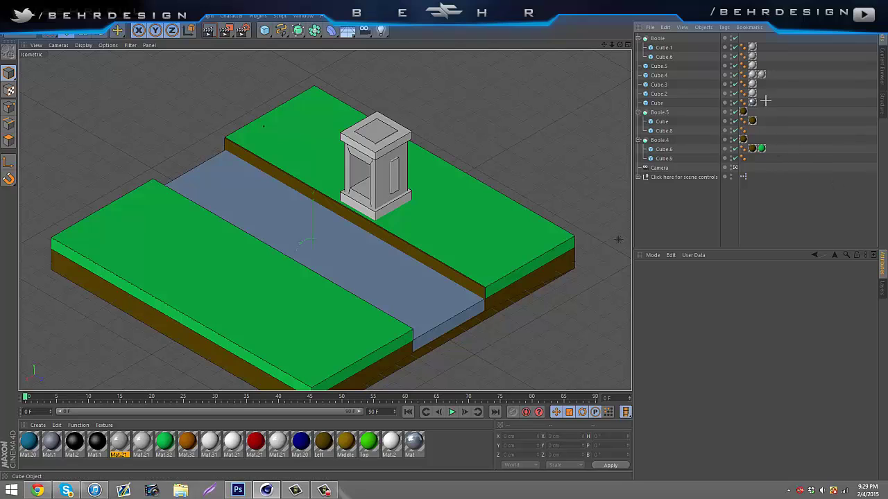
Duplicate all the tower parts, including its Boole, and move the copy along X to the near bank across the river
{"action": "left_click_drag", "start_coordinate": [765, 101], "coordinate": [649, 36]}
{"action": "left_click", "coordinate": [657, 102], "text": "ctrl"}
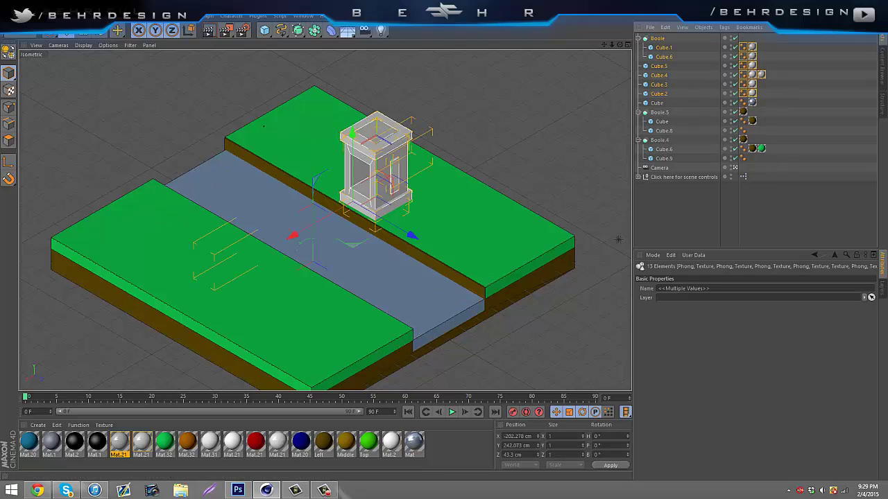
{"action": "key", "text": "ctrl+c"}
{"action": "key", "text": "ctrl+v"}
{"action": "left_click_drag", "start_coordinate": [297, 238], "coordinate": [160, 291]}
{"action": "left_click", "coordinate": [774, 186]}
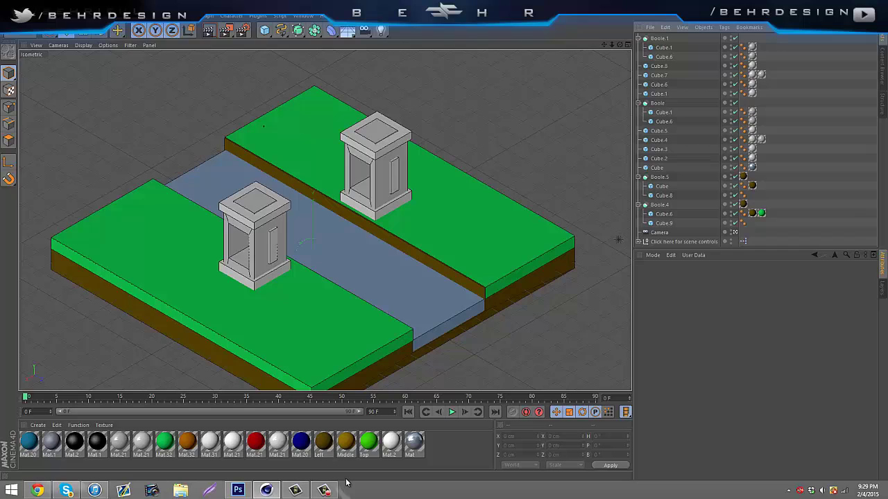
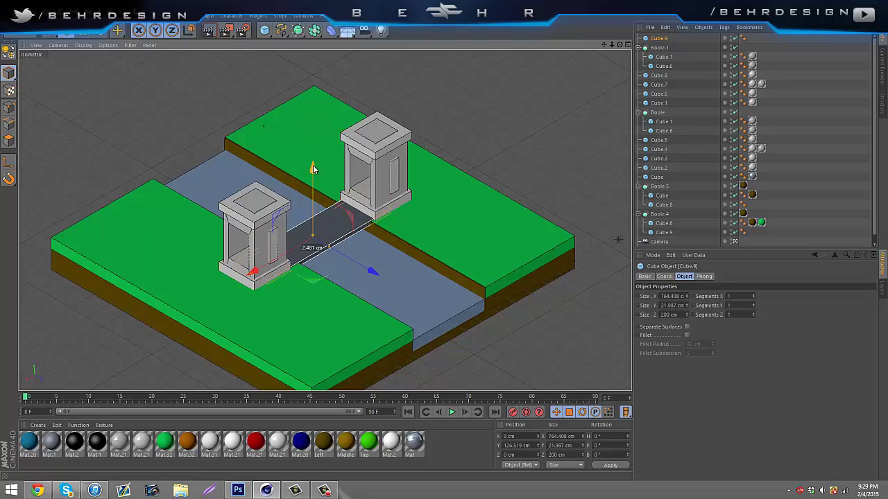
Raise the bridge deck slab to about 216 cm in Y and resize it to about 136 cm wide and 916 cm long
{"action": "left_click_drag", "start_coordinate": [311, 168], "coordinate": [308, 151]}
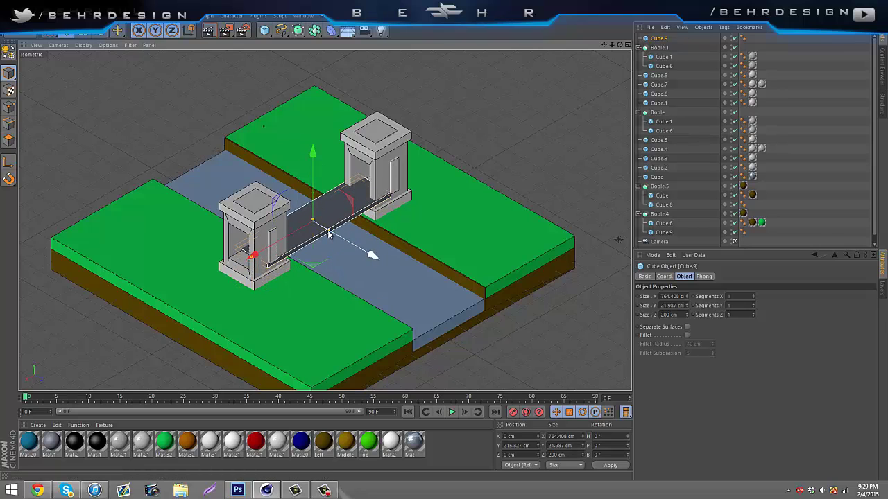
{"action": "left_click_drag", "start_coordinate": [330, 233], "coordinate": [311, 226]}
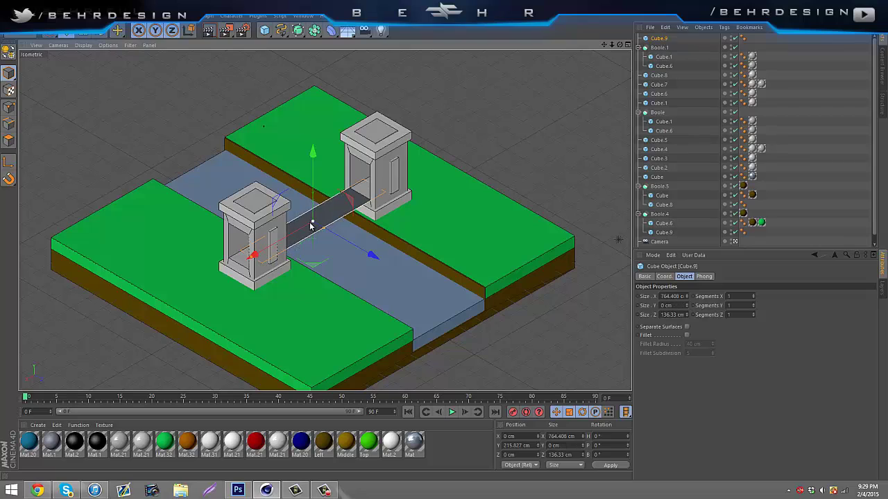
{"action": "key", "text": "ctrl+z"}
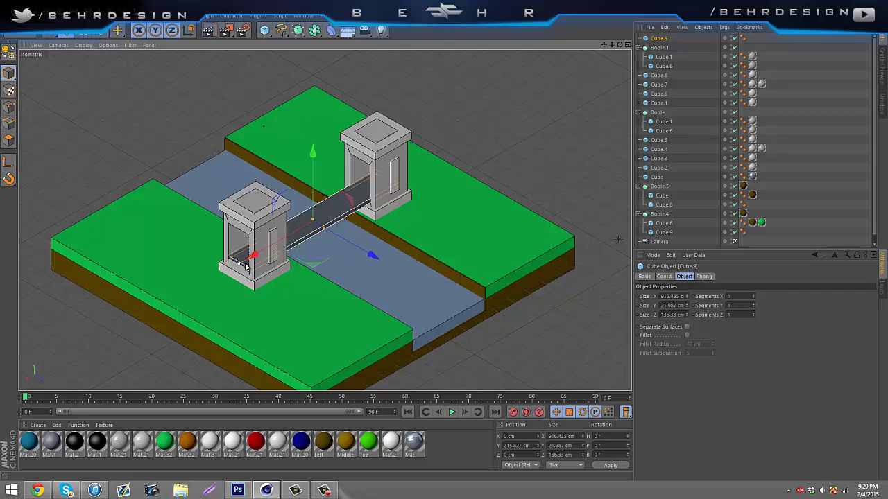
{"action": "left_click", "coordinate": [806, 180]}
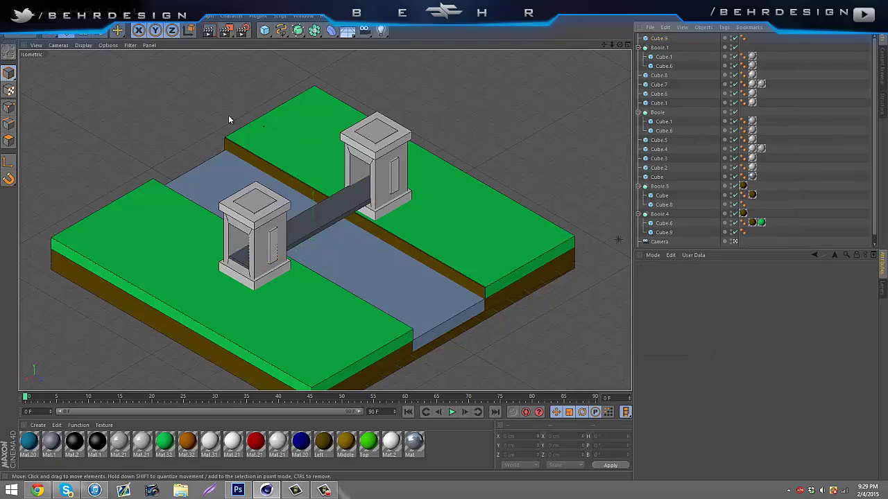
Apply the lighter grey Mat.21 material to the bridge deck slab and preview the render
{"action": "left_click_drag", "start_coordinate": [140, 443], "coordinate": [152, 431]}
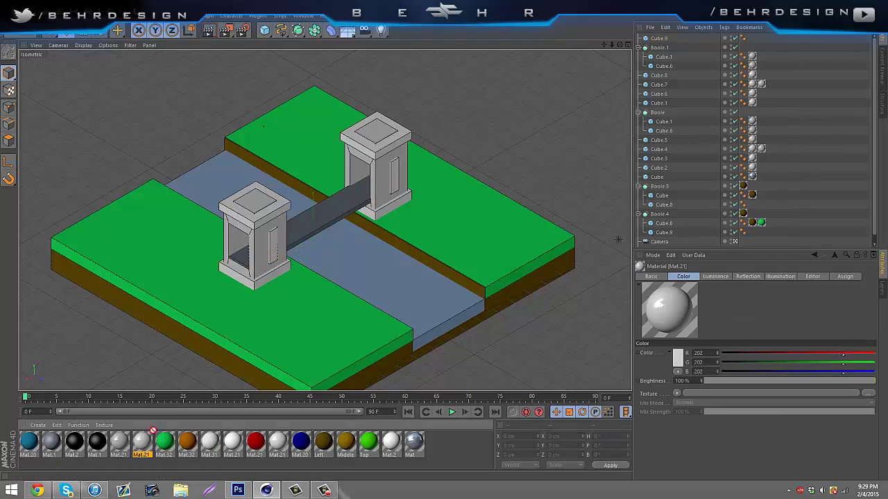
{"action": "left_click_drag", "start_coordinate": [342, 210], "coordinate": [342, 212]}
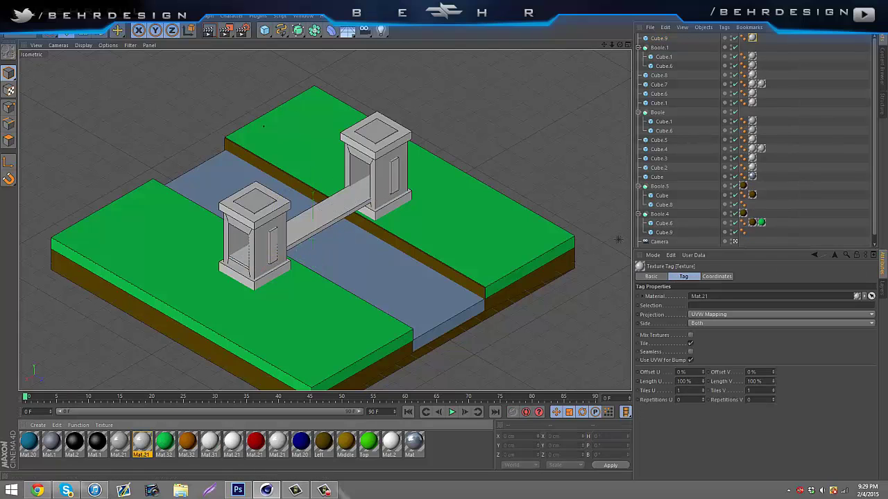
{"action": "left_click", "coordinate": [208, 31]}
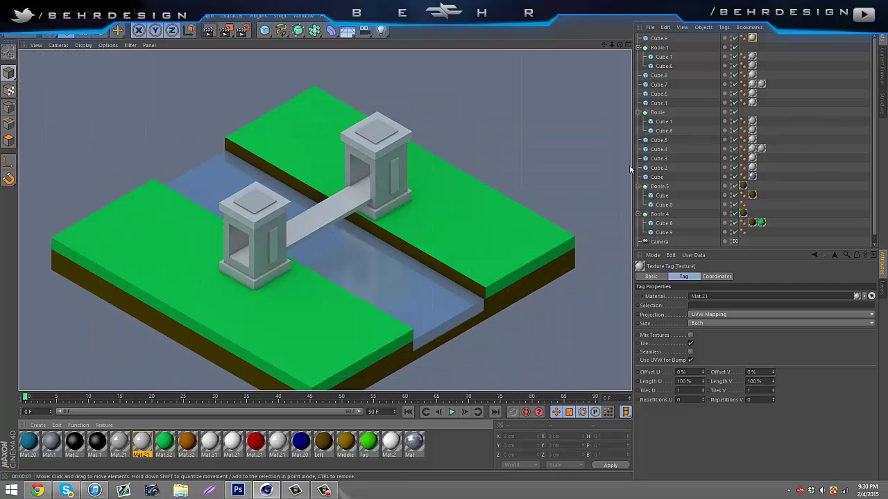
Apply the darker grey Mat.21 material to the bridge deck slab
{"action": "left_click", "coordinate": [656, 37]}
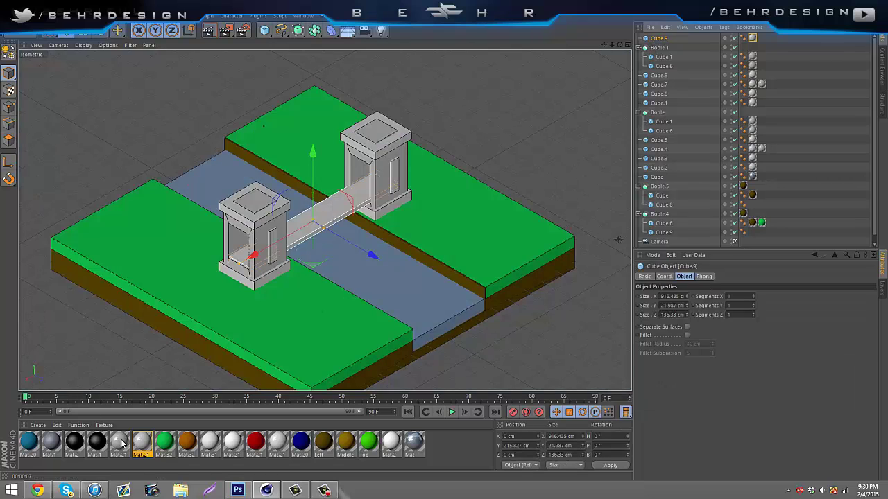
{"action": "left_click_drag", "start_coordinate": [120, 442], "coordinate": [223, 339]}
{"action": "left_click_drag", "start_coordinate": [339, 213], "coordinate": [340, 214]}
Duplicate the bridge deck and reshape the copy into a side rail about 42 cm tall and 9 cm thick, placed at about 65 cm in Z
{"action": "left_click", "coordinate": [656, 38]}
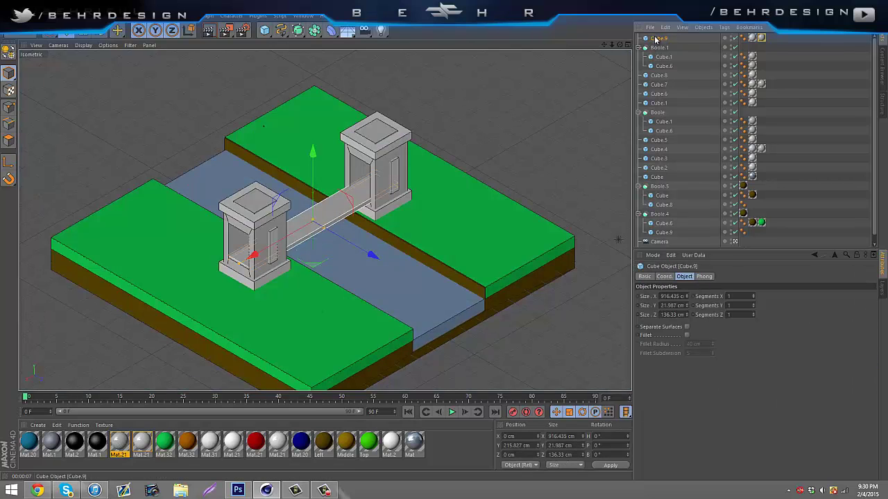
{"action": "key", "text": "ctrl+c"}
{"action": "key", "text": "ctrl+v"}
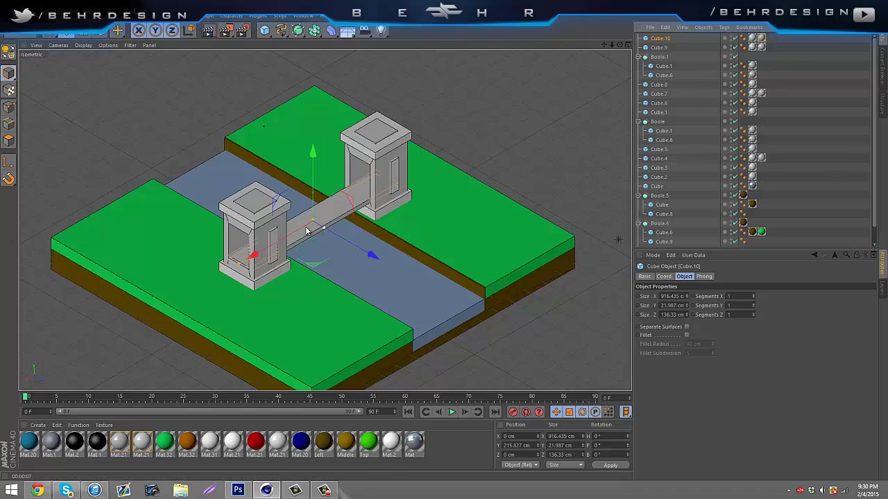
{"action": "mouse_move", "coordinate": [324, 232]}
{"action": "left_mouse_down"}
{"action": "mouse_move", "coordinate": [311, 232]}
{"action": "mouse_move", "coordinate": [321, 224]}
{"action": "left_mouse_up"}
{"action": "left_click_drag", "start_coordinate": [371, 256], "coordinate": [380, 261]}
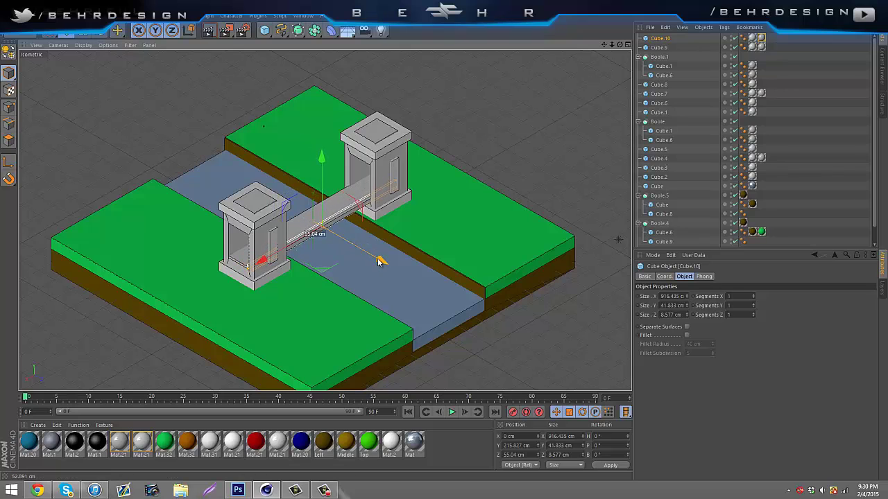
{"action": "left_click", "coordinate": [774, 145]}
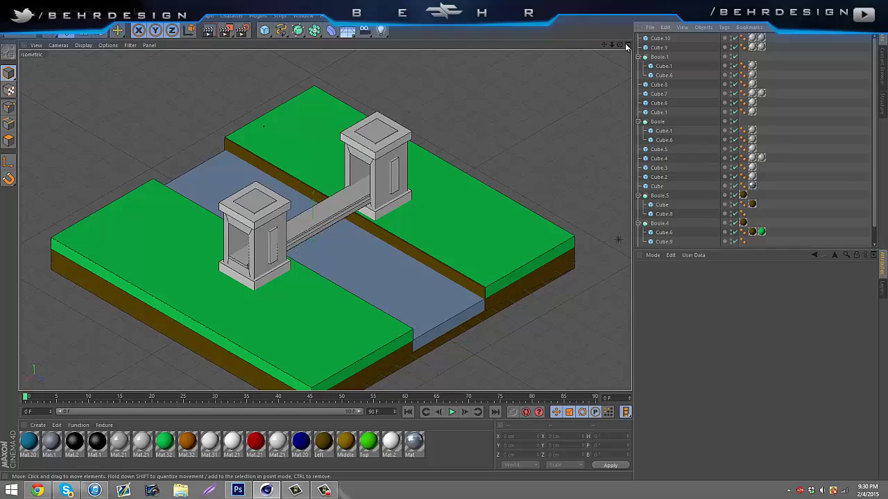
{"action": "left_click", "coordinate": [657, 39]}
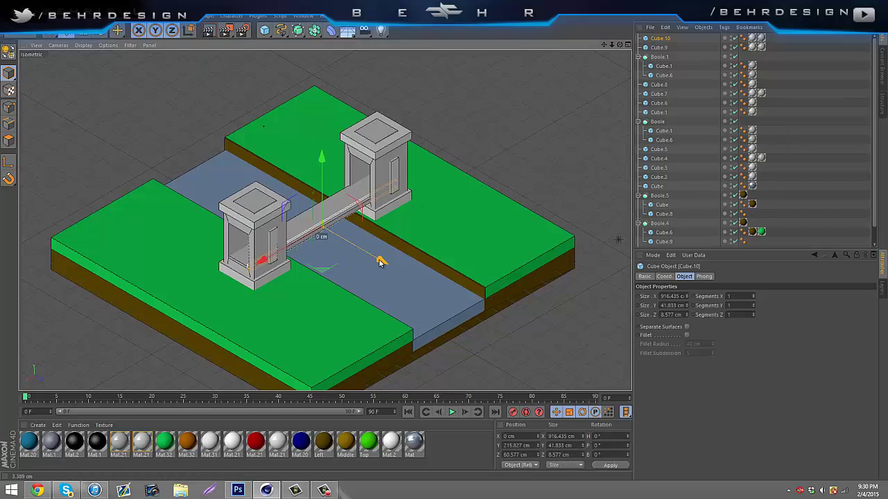
{"action": "left_click_drag", "start_coordinate": [382, 262], "coordinate": [385, 263]}
{"action": "left_click", "coordinate": [804, 106]}
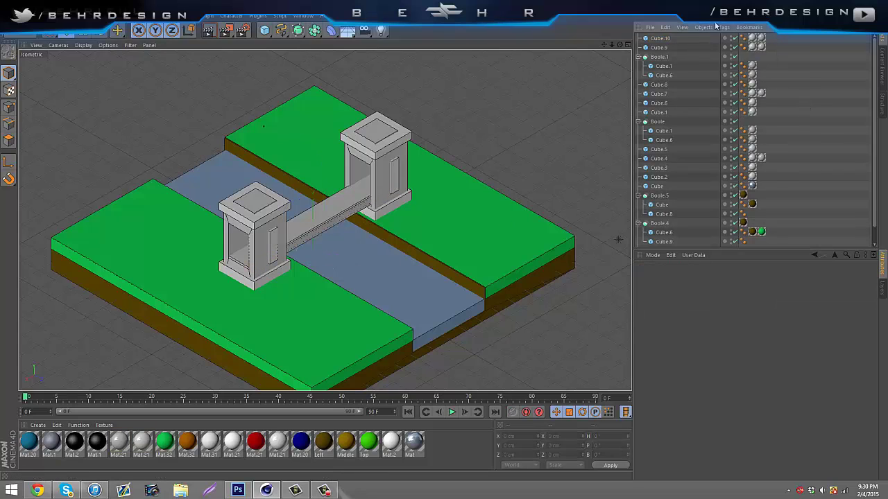
Duplicate the side rail and move the copy along Z to the opposite edge of the bridge deck
{"action": "left_click", "coordinate": [657, 38]}
{"action": "key", "text": "ctrl+c"}
{"action": "key", "text": "ctrl+v"}
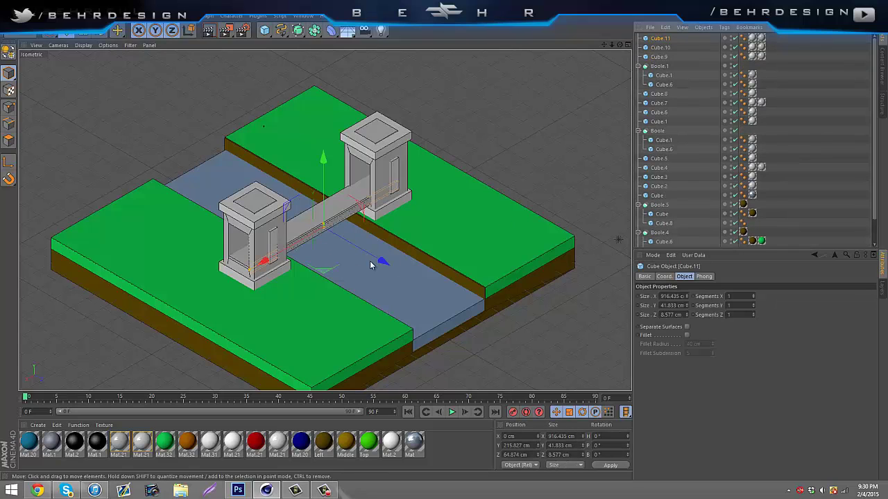
{"action": "left_click_drag", "start_coordinate": [370, 261], "coordinate": [352, 261]}
{"action": "left_click", "coordinate": [695, 138]}
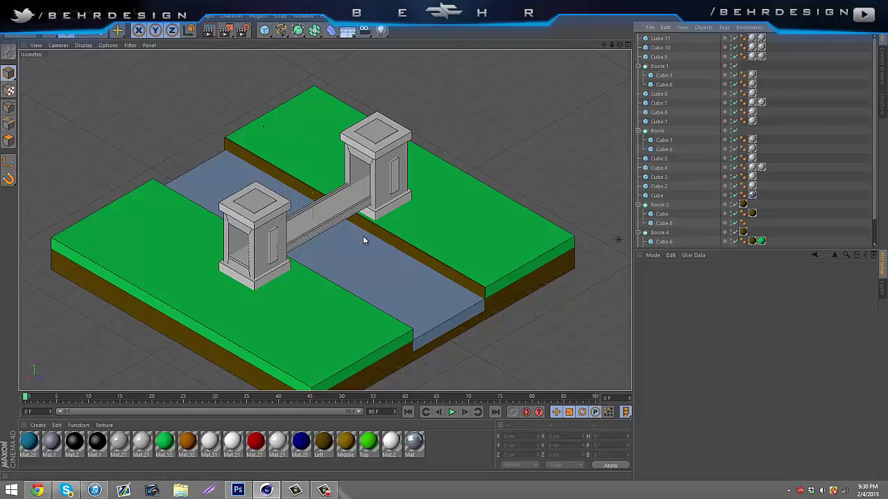
Nudge the front side rail of the bridge deck along Z and preview the render
{"action": "left_click", "coordinate": [332, 222]}
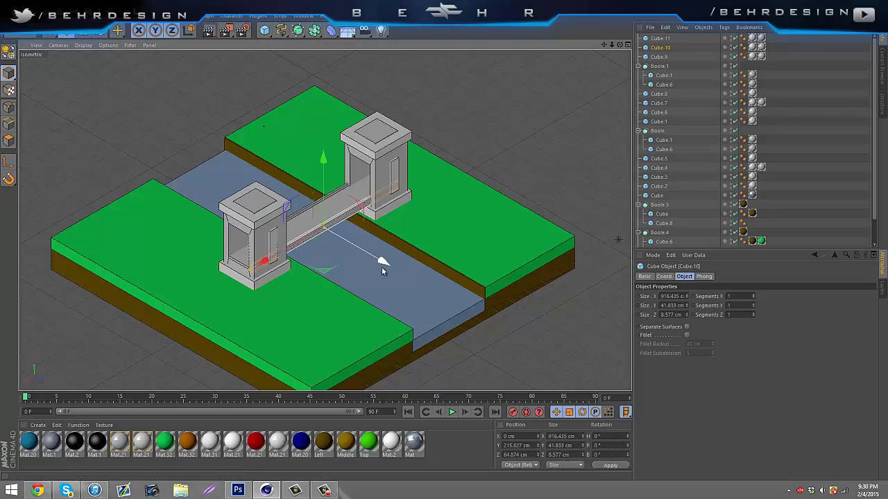
{"action": "left_click_drag", "start_coordinate": [382, 268], "coordinate": [386, 269]}
{"action": "left_click", "coordinate": [803, 163]}
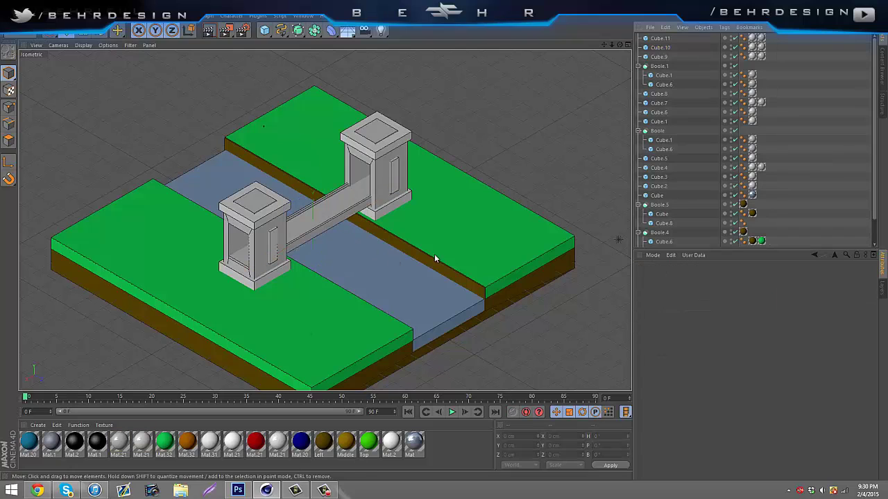
{"action": "left_click", "coordinate": [214, 31]}
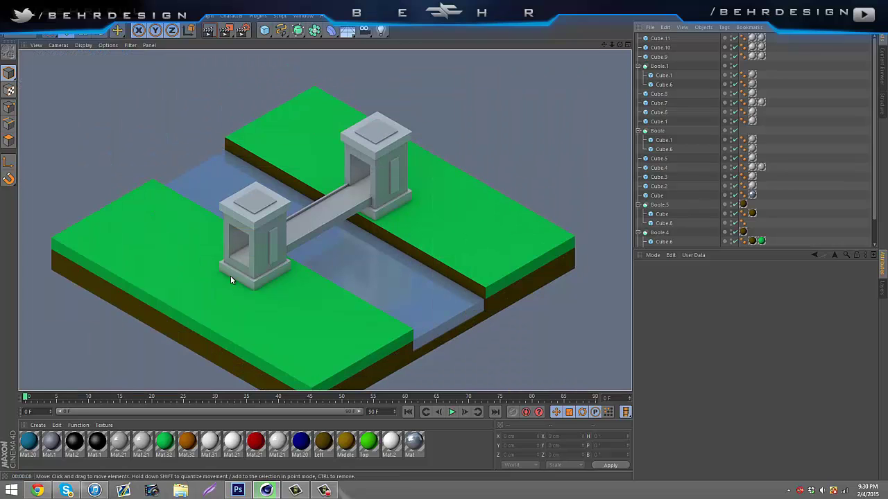
Duplicate the bridge deck beyond the near tower as a ramp about 471 cm long, tilted about 12.4° in bank
{"action": "left_click", "coordinate": [241, 258]}
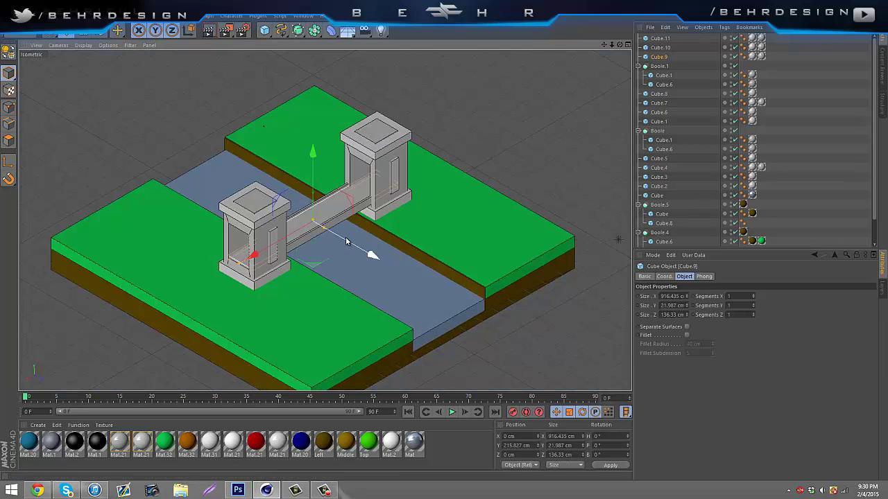
{"action": "left_click_drag", "start_coordinate": [254, 254], "coordinate": [151, 321], "text": "ctrl"}
{"action": "key", "text": "r"}
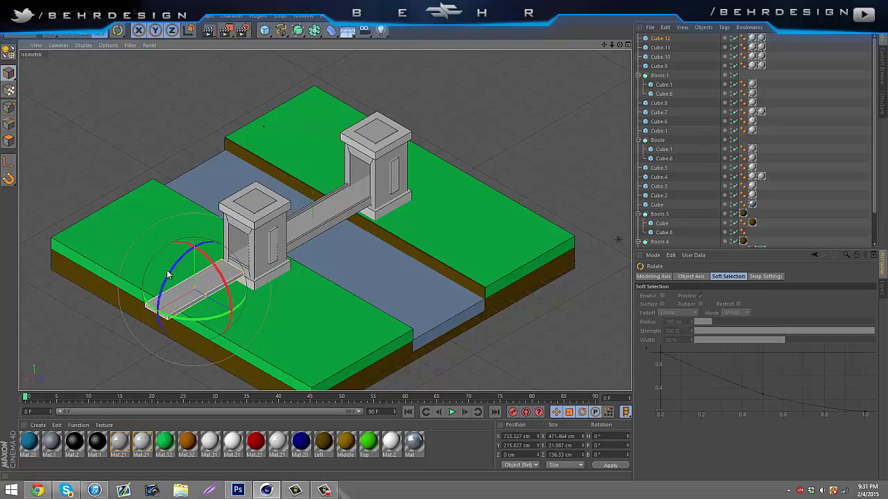
{"action": "left_click_drag", "start_coordinate": [167, 275], "coordinate": [174, 294]}
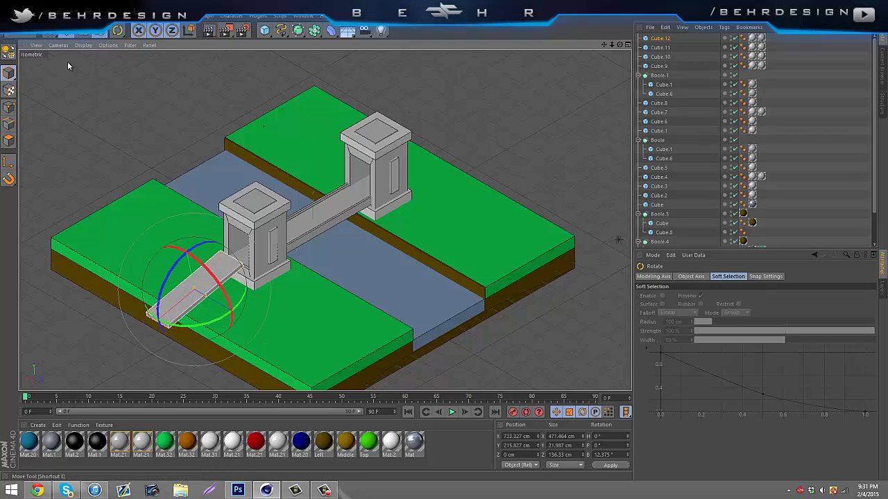
Shorten the ramp to about 371 cm and fit it to the near tower's opening, at about 634 cm in X and 176 cm in Y
{"action": "key", "text": "e"}
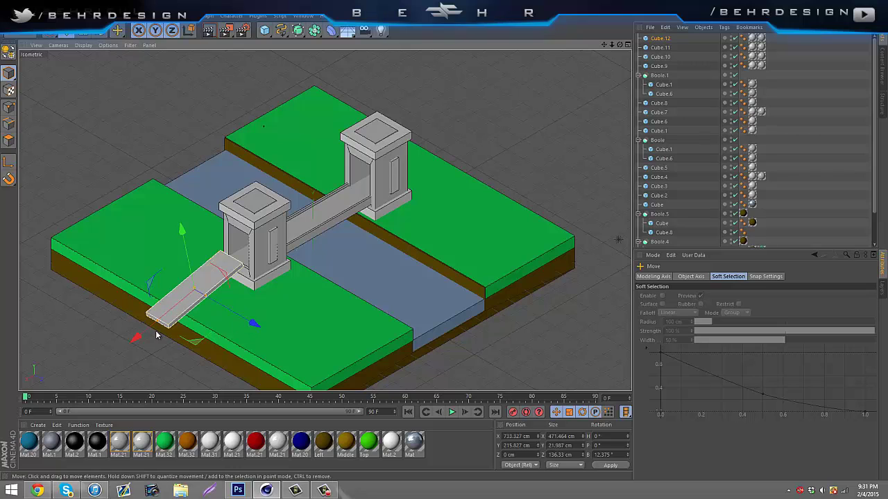
{"action": "left_click_drag", "start_coordinate": [148, 330], "coordinate": [155, 324]}
{"action": "left_click_drag", "start_coordinate": [190, 228], "coordinate": [192, 236]}
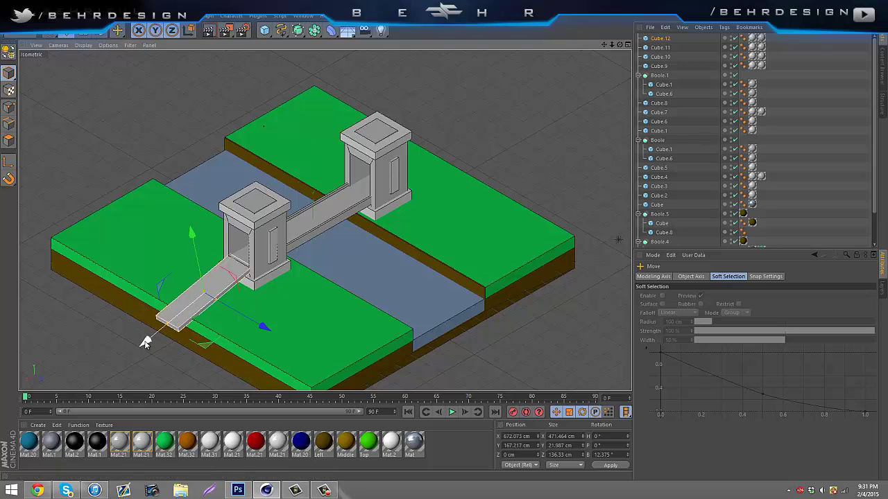
{"action": "left_click_drag", "start_coordinate": [144, 340], "coordinate": [143, 345]}
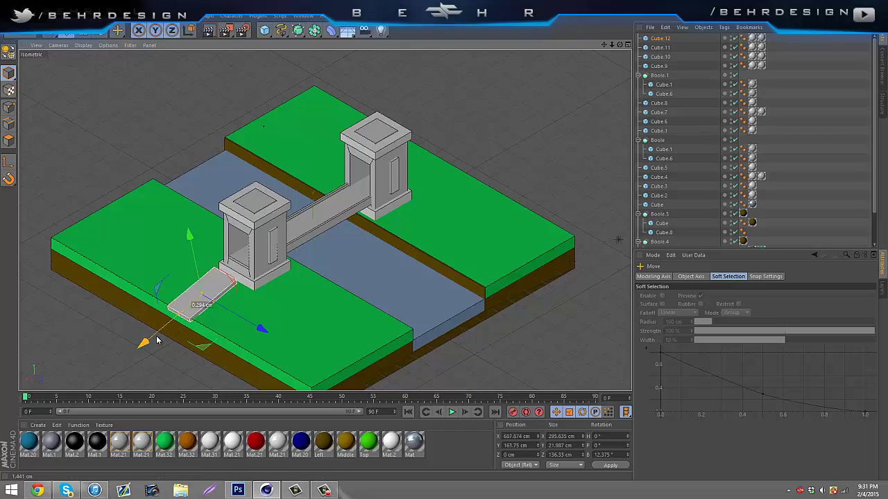
{"action": "left_click_drag", "start_coordinate": [145, 341], "coordinate": [164, 335]}
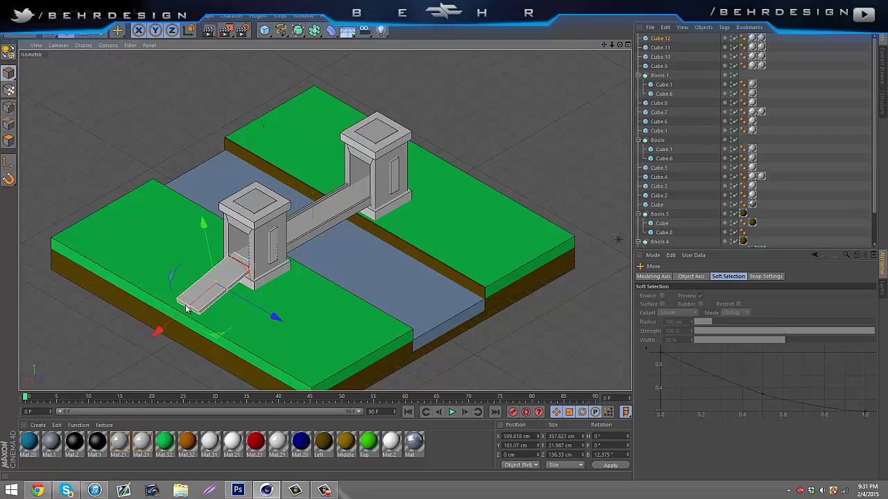
{"action": "left_click_drag", "start_coordinate": [158, 332], "coordinate": [151, 337]}
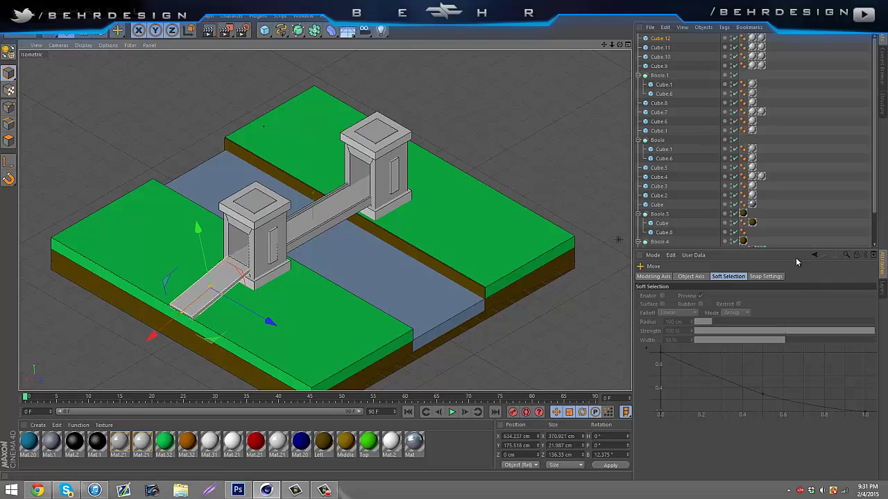
{"action": "left_click", "coordinate": [763, 239]}
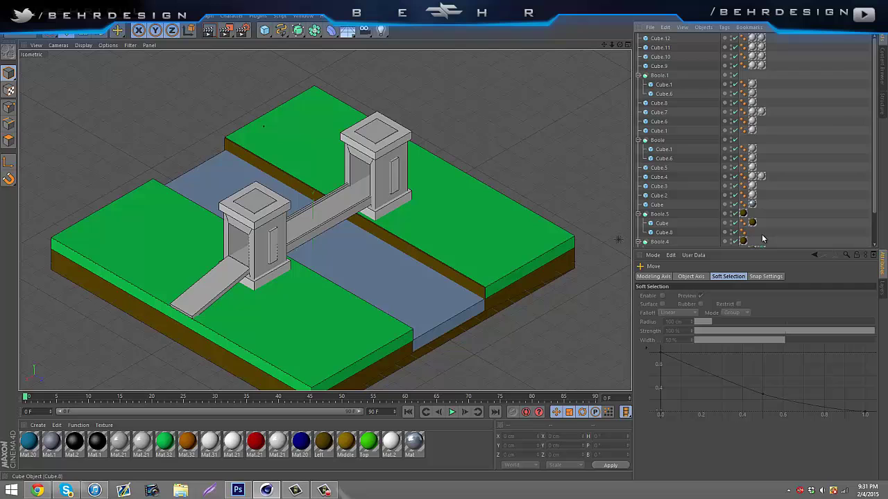
Check the ramp's fit against the near tower and the grass in render previews
{"action": "left_click", "coordinate": [212, 32]}
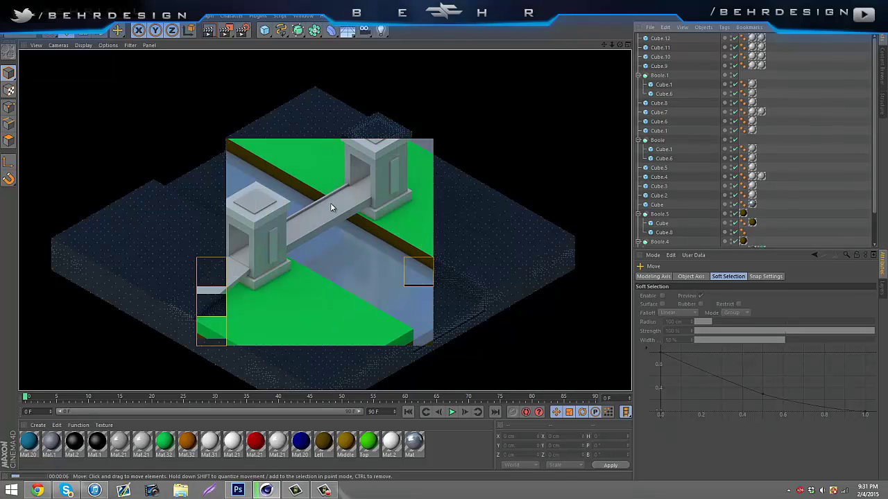
{"action": "left_click", "coordinate": [204, 292]}
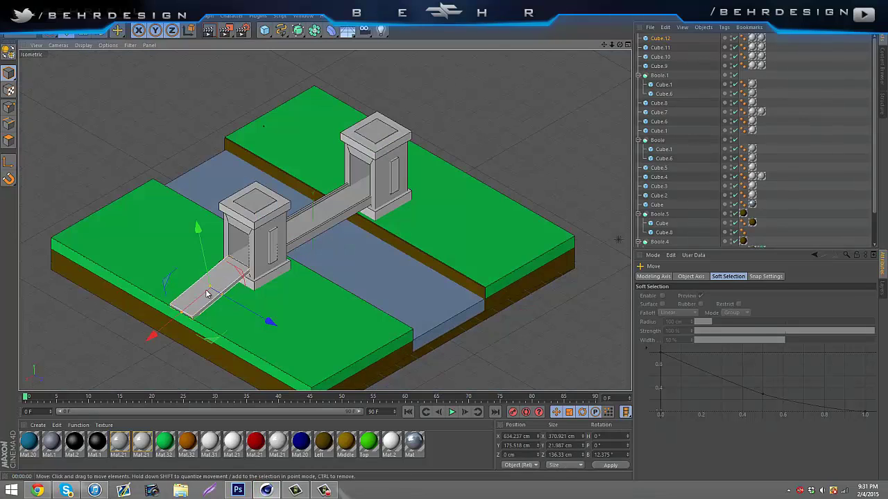
{"action": "left_click_drag", "start_coordinate": [157, 332], "coordinate": [152, 336]}
{"action": "left_click", "coordinate": [776, 193]}
{"action": "left_click", "coordinate": [224, 275]}
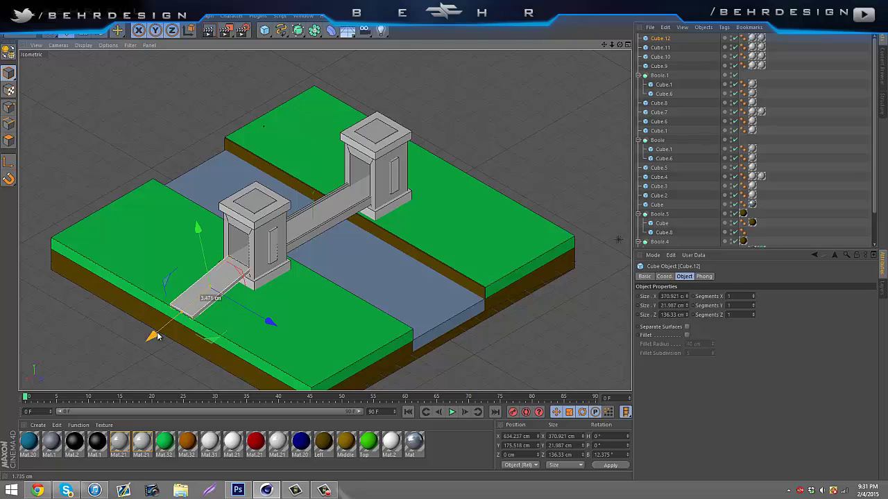
{"action": "left_click", "coordinate": [810, 178]}
{"action": "left_click", "coordinate": [207, 32]}
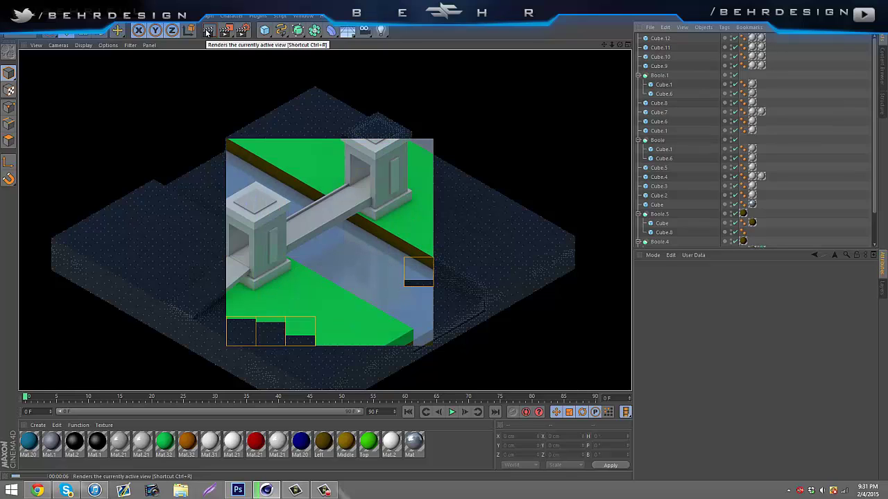
{"action": "left_click", "coordinate": [213, 298]}
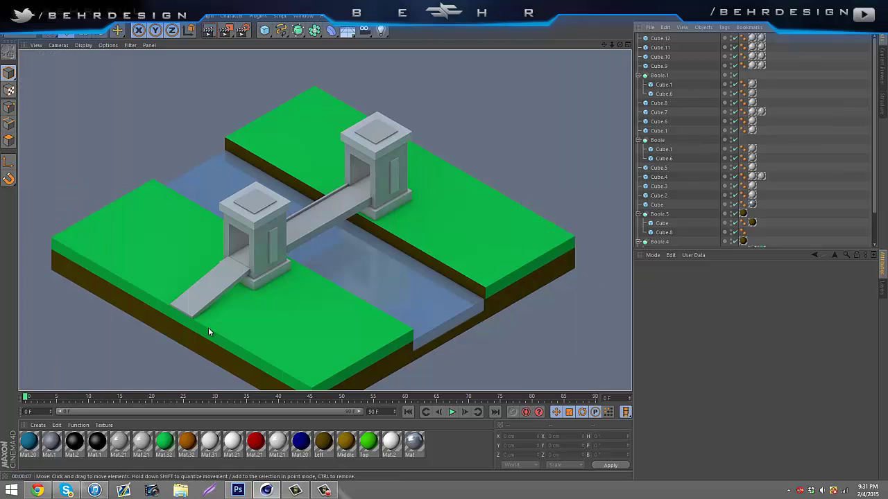
Duplicate the ramp and reshape the copy into a side rail about 41 cm tall and 13 cm thick, at about -77 cm in Z
{"action": "left_click", "coordinate": [224, 286]}
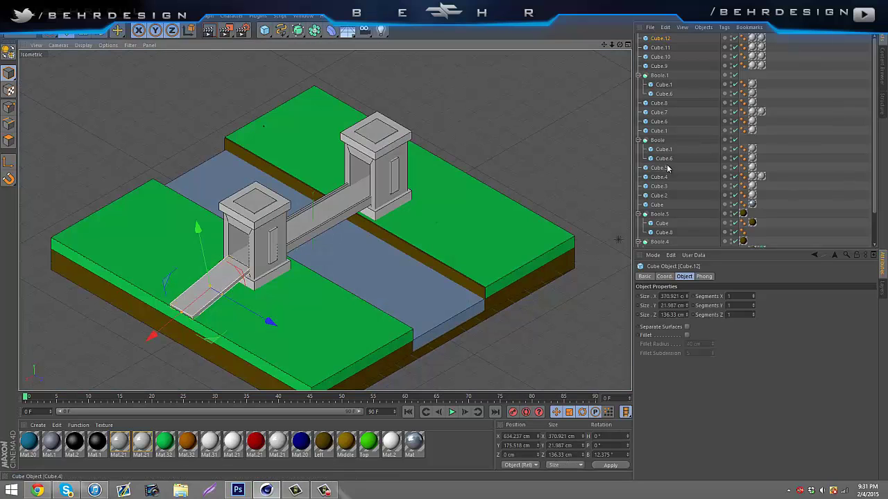
{"action": "key", "text": "ctrl+v"}
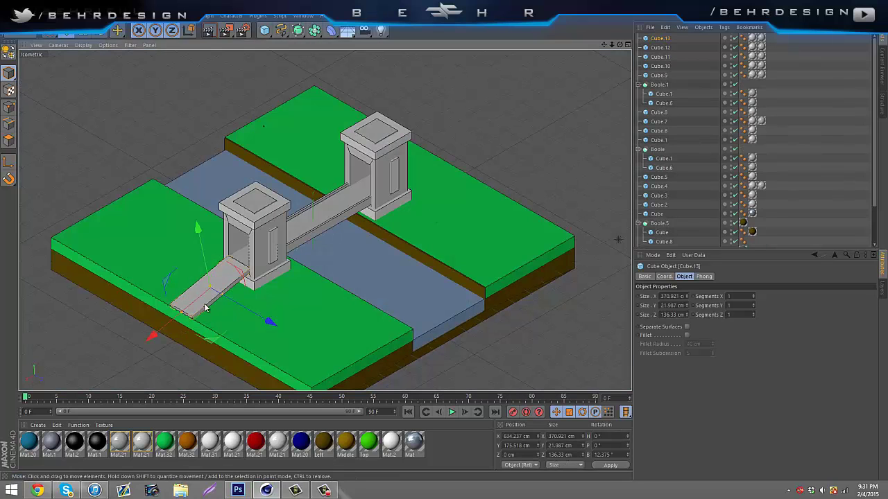
{"action": "left_click_drag", "start_coordinate": [216, 295], "coordinate": [211, 284]}
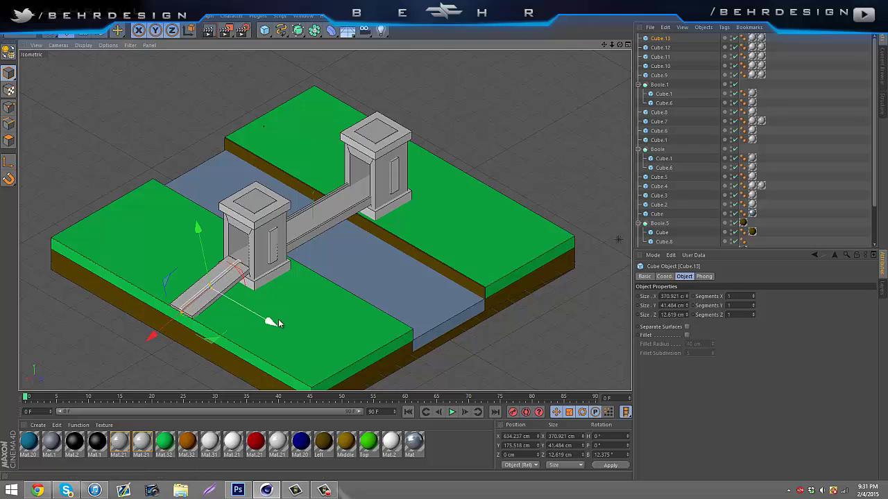
{"action": "left_click_drag", "start_coordinate": [277, 323], "coordinate": [254, 328]}
Duplicate the ramp's side rail, move the copy along Z to the opposite ramp edge, and preview the render
{"action": "key", "text": "ctrl+c"}
{"action": "key", "text": "ctrl+v"}
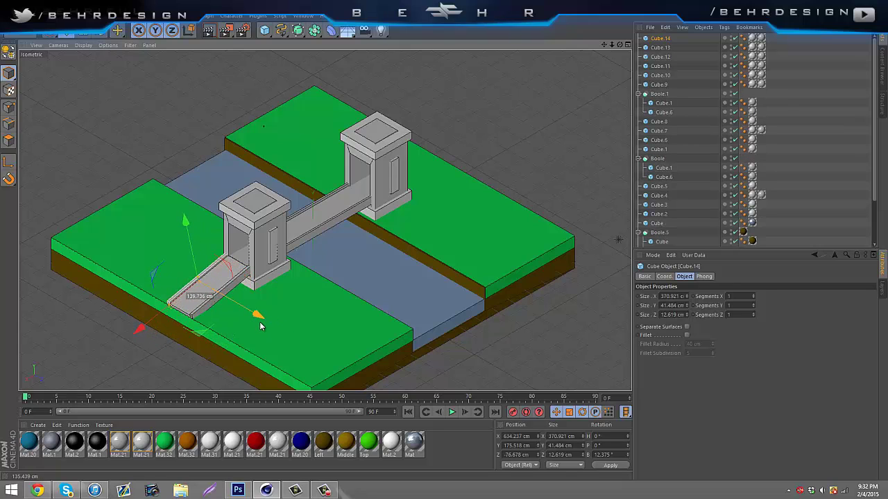
{"action": "left_click", "coordinate": [744, 168]}
{"action": "left_click", "coordinate": [821, 154]}
{"action": "left_click", "coordinate": [209, 31]}
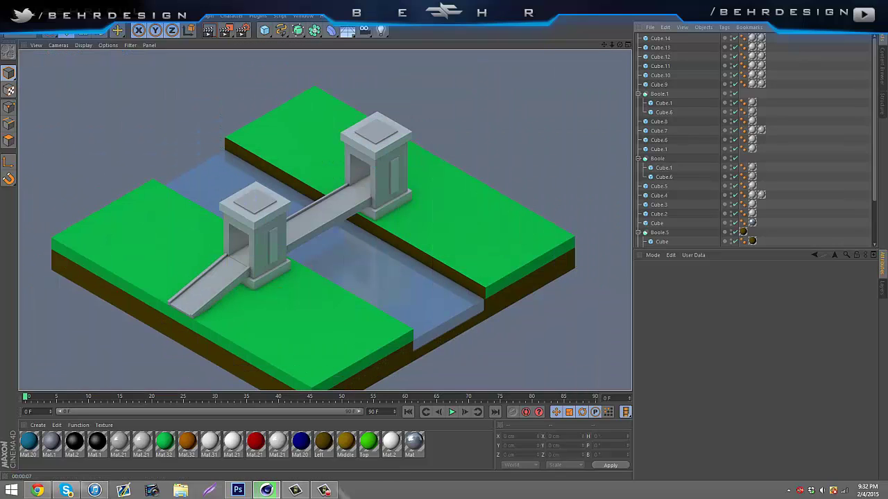
Duplicate the ramp together with its two rails and rotate the copy to a bank of about 350° so it slopes the opposite way
{"action": "left_click", "coordinate": [656, 67]}
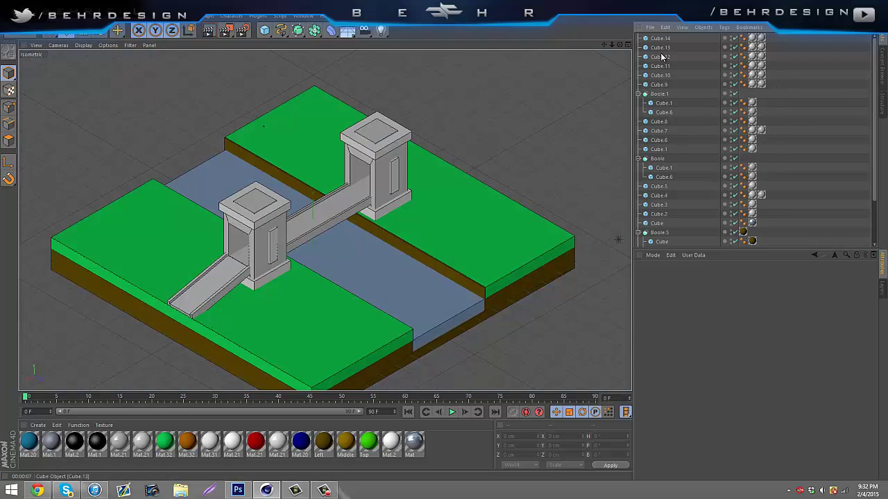
{"action": "left_click", "coordinate": [662, 56]}
{"action": "left_click_drag", "start_coordinate": [773, 61], "coordinate": [635, 35]}
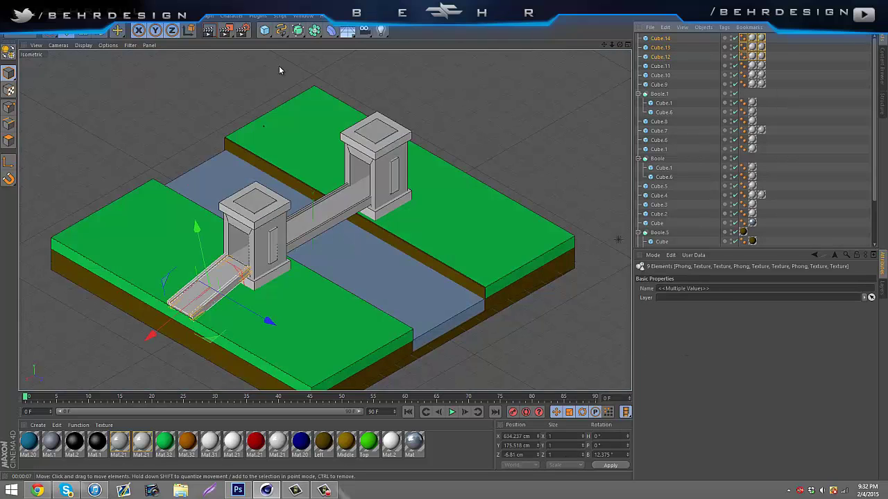
{"action": "key", "text": "ctrl+c"}
{"action": "key", "text": "ctrl+v"}
{"action": "key", "text": "r"}
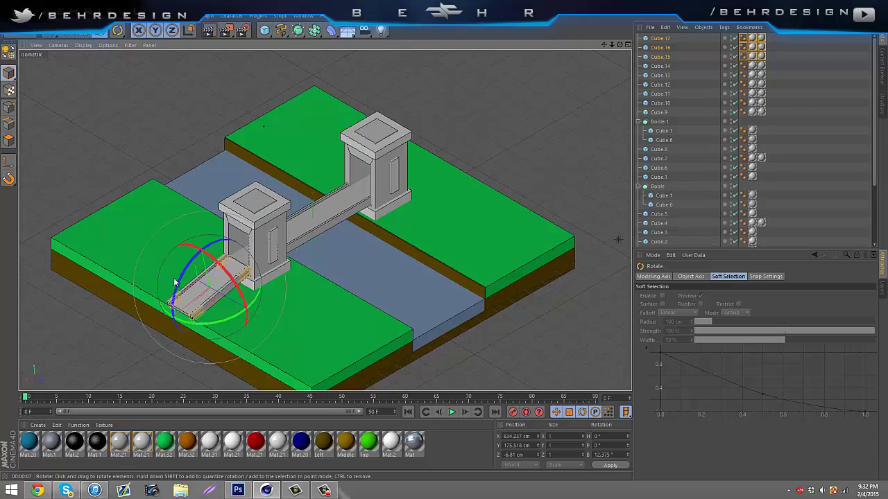
{"action": "left_click_drag", "start_coordinate": [174, 281], "coordinate": [195, 272]}
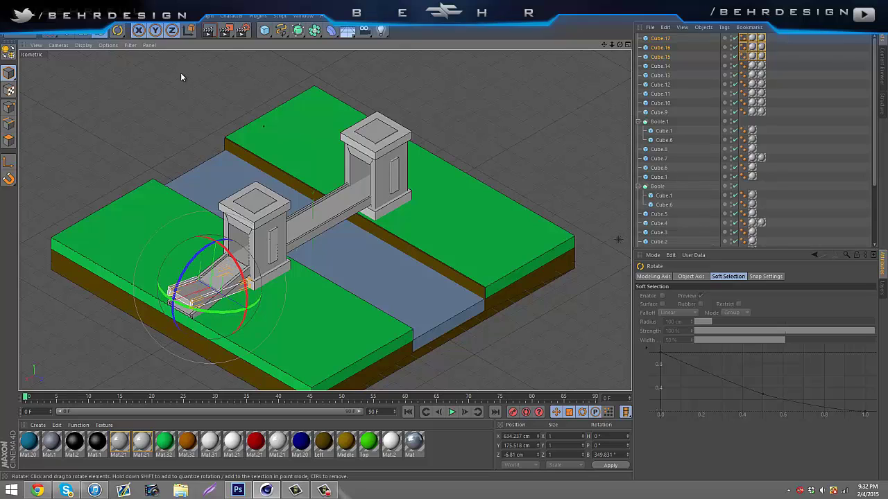
Move the copied ramp across the river and up against the outer side of the far tower, and preview the render
{"action": "key", "text": "e"}
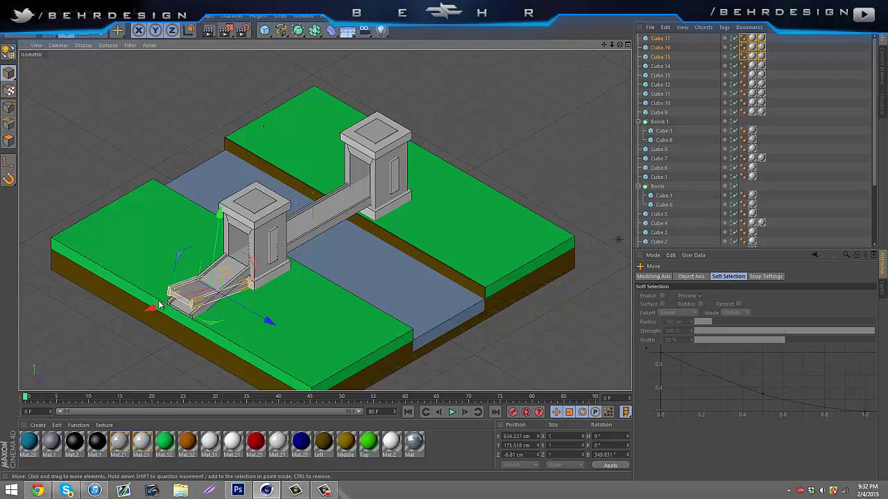
{"action": "left_click_drag", "start_coordinate": [159, 305], "coordinate": [419, 243]}
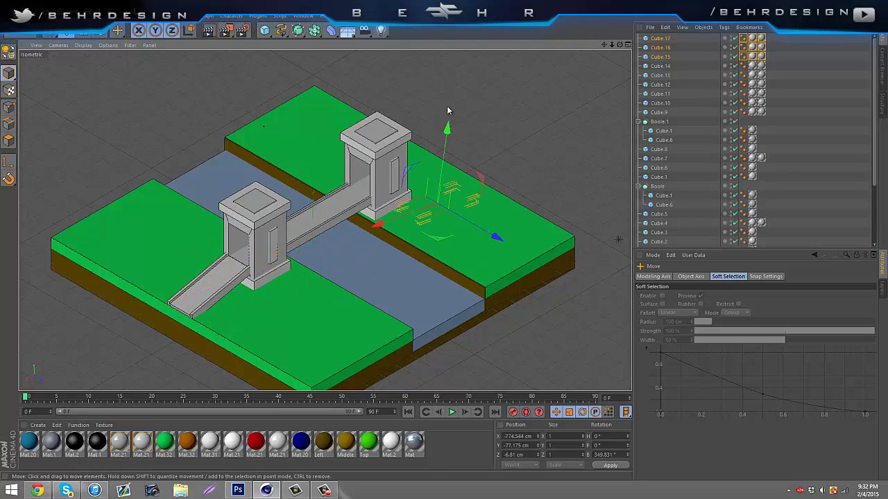
{"action": "left_click_drag", "start_coordinate": [448, 127], "coordinate": [452, 84]}
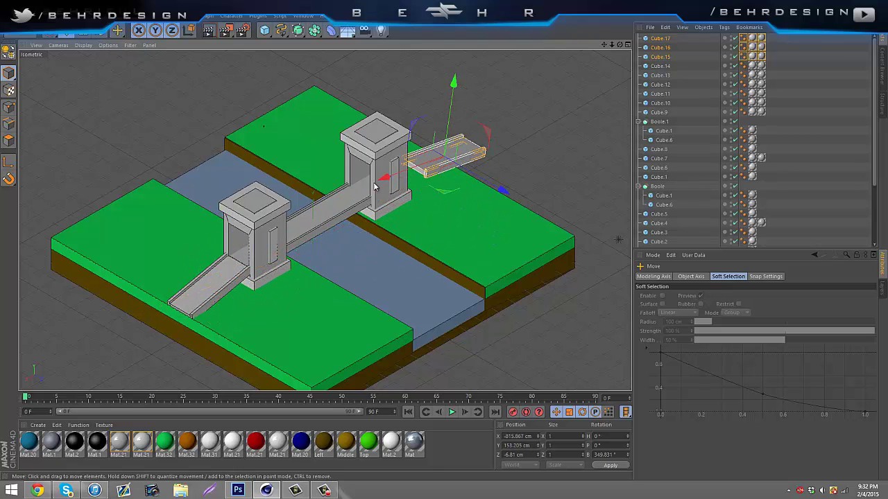
{"action": "left_click_drag", "start_coordinate": [375, 186], "coordinate": [355, 187]}
{"action": "left_click", "coordinate": [491, 97]}
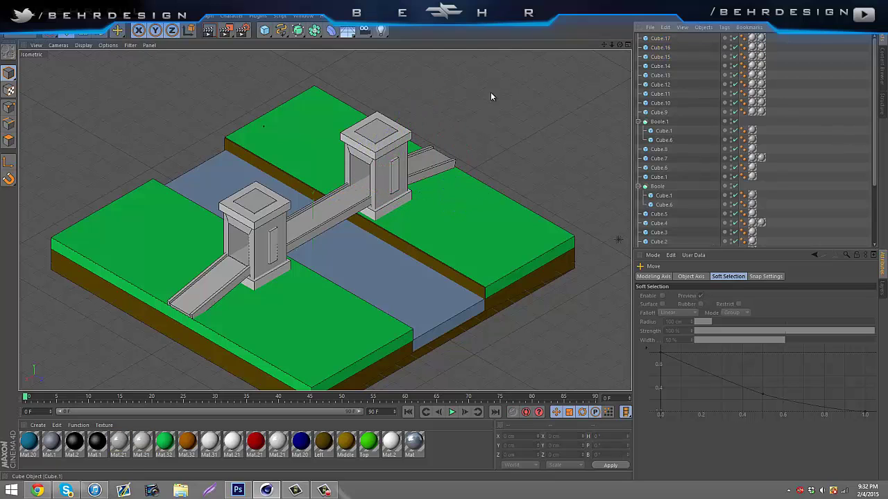
{"action": "left_click", "coordinate": [208, 30]}
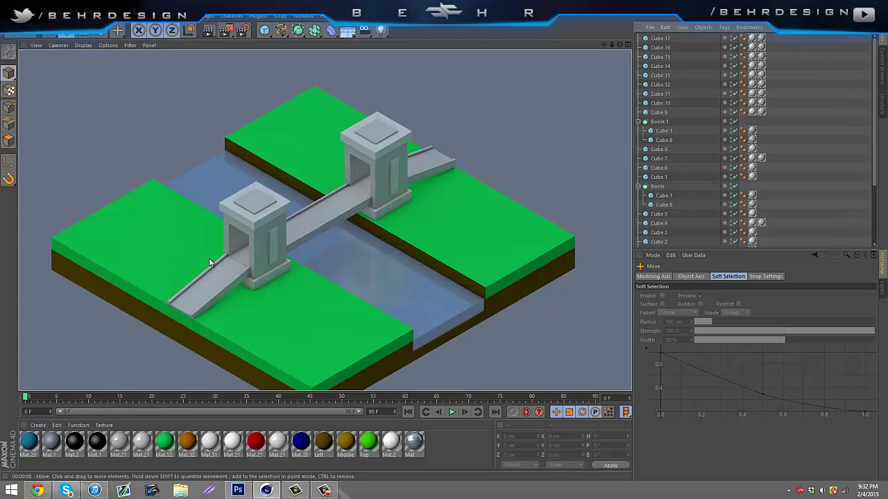
{"action": "left_click", "coordinate": [289, 98]}
Add a cylinder to the scene and rotate it to a bank of 90° so it lies parallel to the bridge deck
{"action": "scroll", "coordinate": [289, 98], "scroll_direction": "up", "scroll_amount": 3}
{"action": "scroll", "coordinate": [279, 125], "scroll_direction": "down", "scroll_amount": 4}
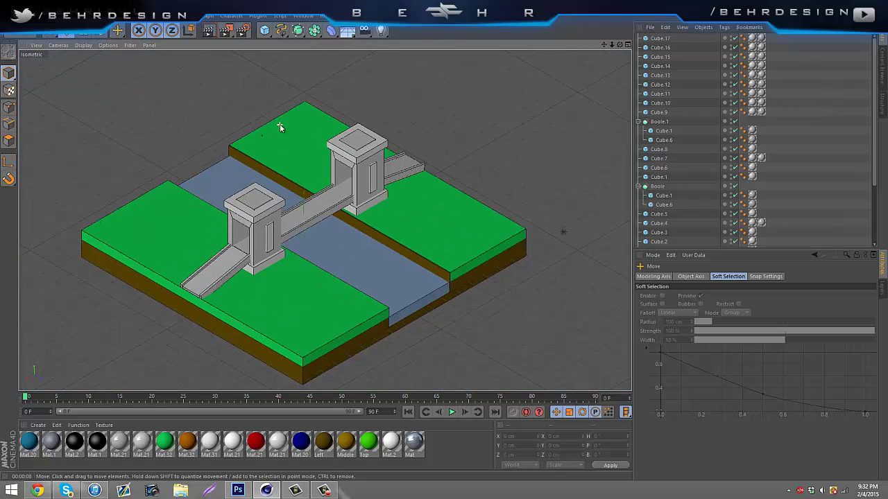
{"action": "scroll", "coordinate": [280, 123], "scroll_direction": "up", "scroll_amount": 2}
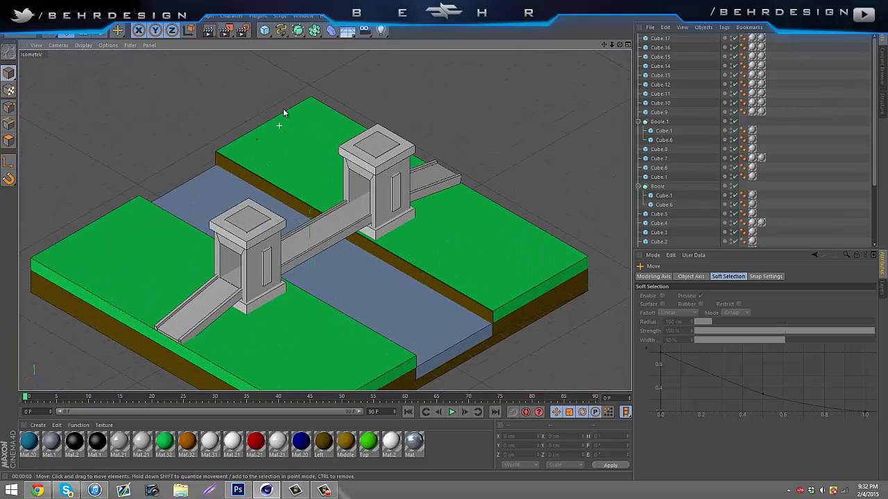
{"action": "left_click", "coordinate": [268, 32]}
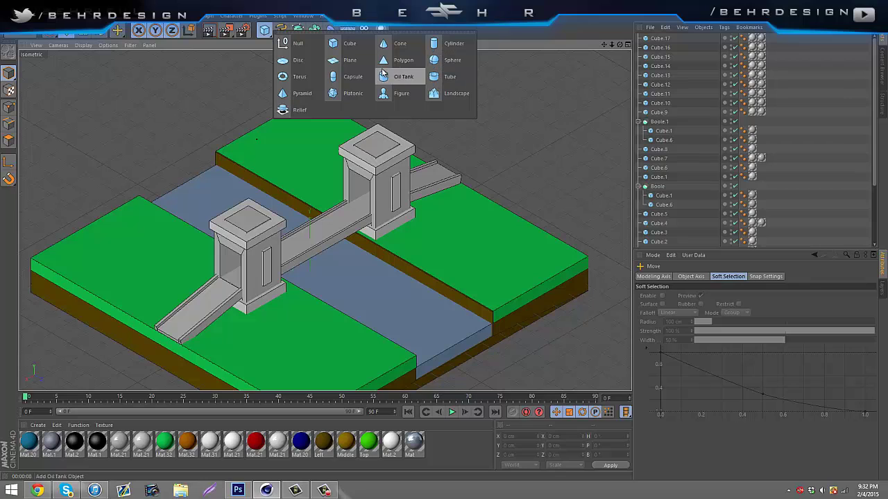
{"action": "left_click", "coordinate": [451, 43]}
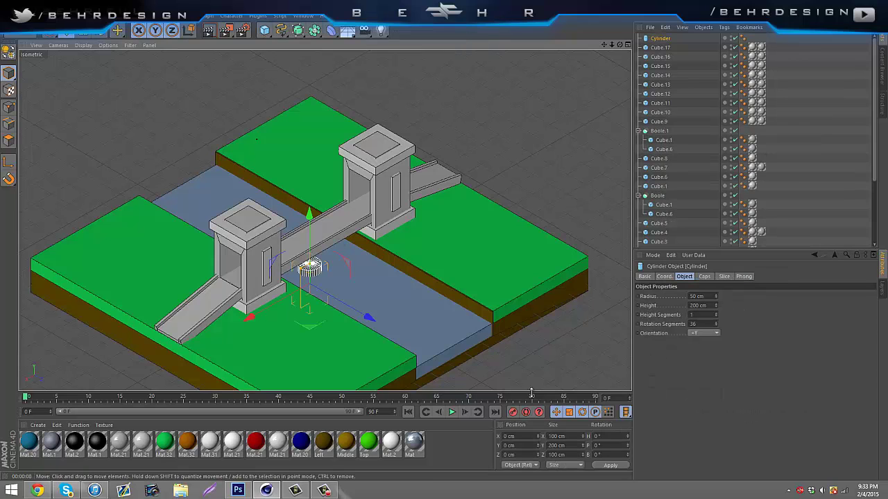
{"action": "left_click", "coordinate": [118, 31]}
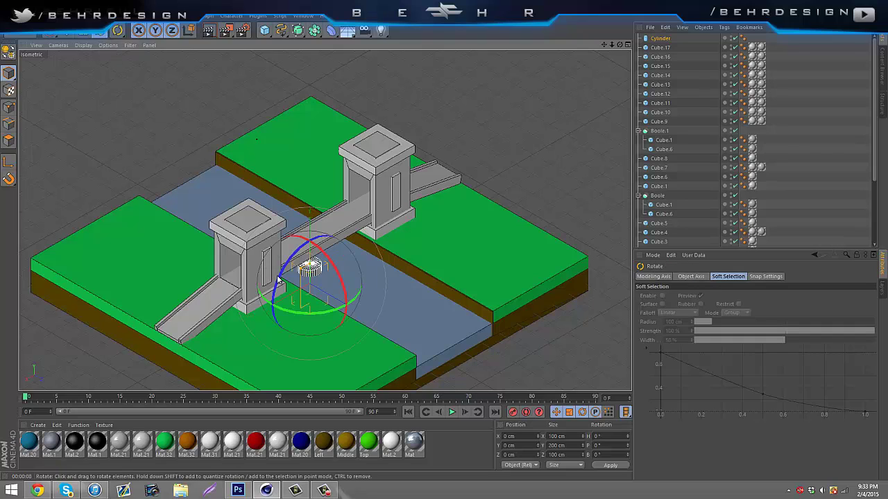
{"action": "left_click_drag", "start_coordinate": [278, 280], "coordinate": [274, 263]}
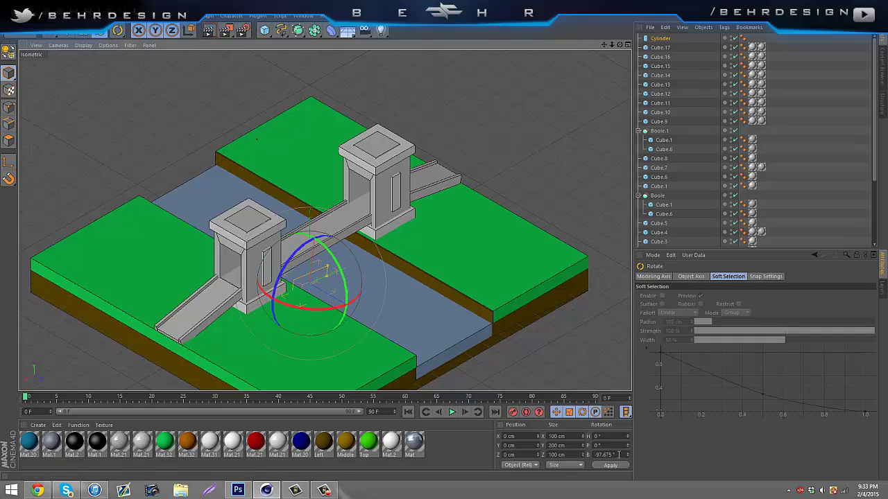
{"action": "left_click_drag", "start_coordinate": [618, 454], "coordinate": [589, 455]}
{"action": "type", "text": "9"}
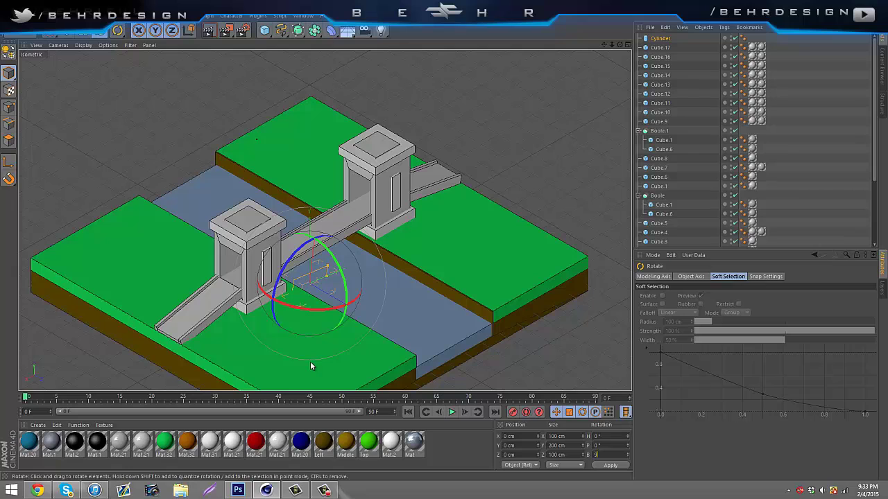
{"action": "type", "text": "0"}
{"action": "key", "text": "Return"}
{"action": "key", "text": "e"}
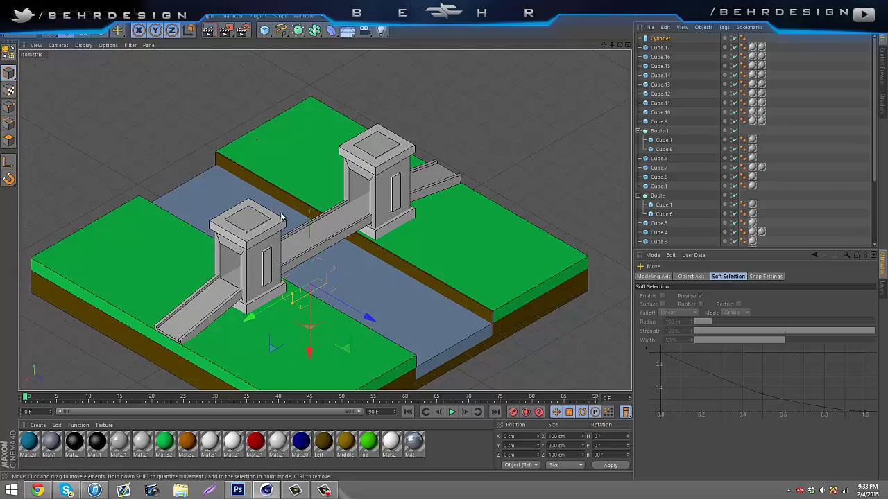
Raise the cylinder above the deck and reshape it into a thin cable with a 3 cm radius and 651 cm height
{"action": "left_click_drag", "start_coordinate": [309, 350], "coordinate": [310, 225]}
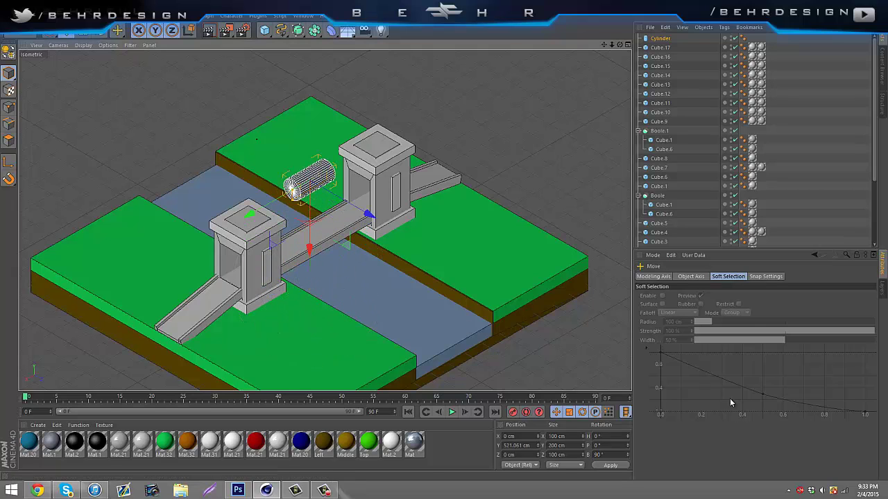
{"action": "left_click", "coordinate": [662, 40]}
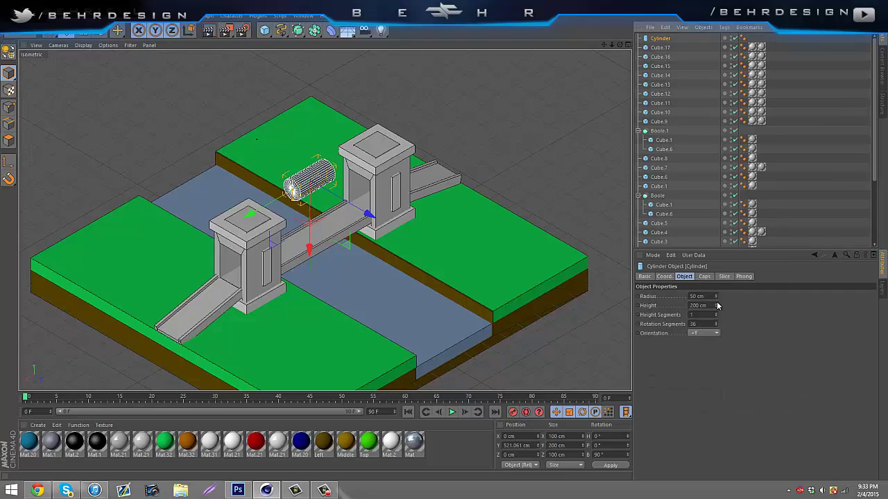
{"action": "left_click_drag", "start_coordinate": [717, 305], "coordinate": [717, 299]}
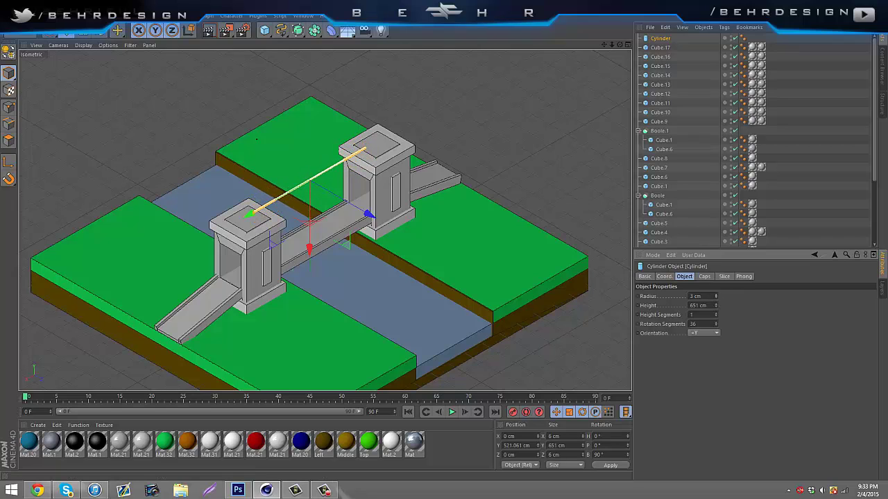
Position the cable between the towers at about 426 cm in Y, and duplicate it so the pair sits at about 83 and -79 cm in Z
{"action": "left_click_drag", "start_coordinate": [310, 234], "coordinate": [311, 265]}
{"action": "mouse_move", "coordinate": [370, 241]}
{"action": "left_mouse_down"}
{"action": "mouse_move", "coordinate": [375, 248]}
{"action": "mouse_move", "coordinate": [375, 240]}
{"action": "left_mouse_up"}
{"action": "left_click_drag", "start_coordinate": [320, 296], "coordinate": [347, 278]}
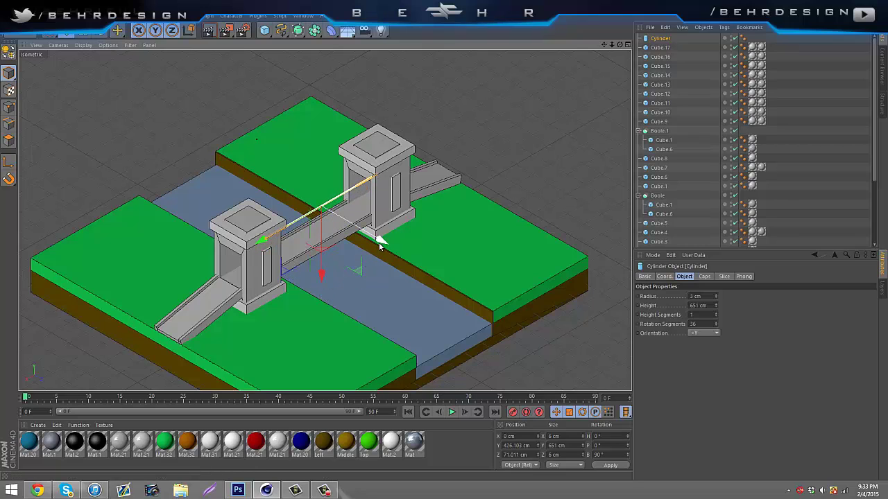
{"action": "left_click_drag", "start_coordinate": [377, 240], "coordinate": [344, 238]}
{"action": "left_click", "coordinate": [774, 149]}
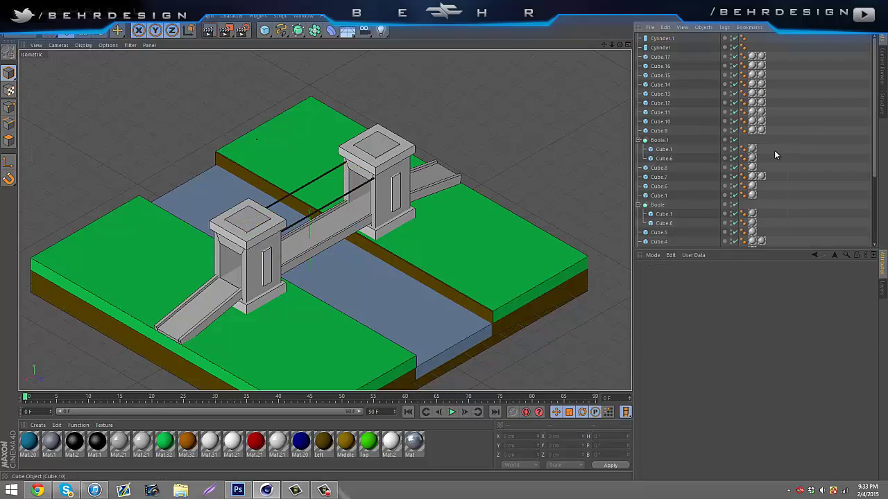
Apply the grey Mat.21 material to both cables between the towers and preview the render
{"action": "left_click", "coordinate": [119, 443]}
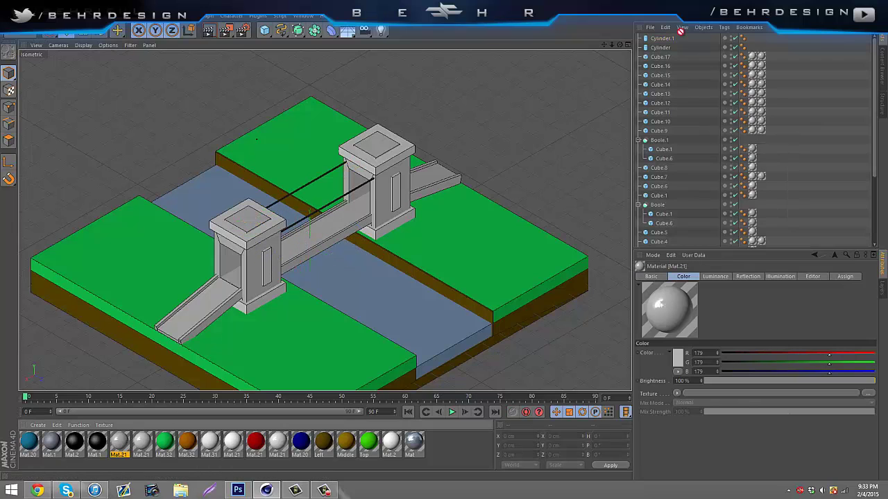
{"action": "left_click_drag", "start_coordinate": [681, 31], "coordinate": [729, 38]}
{"action": "left_click", "coordinate": [795, 66]}
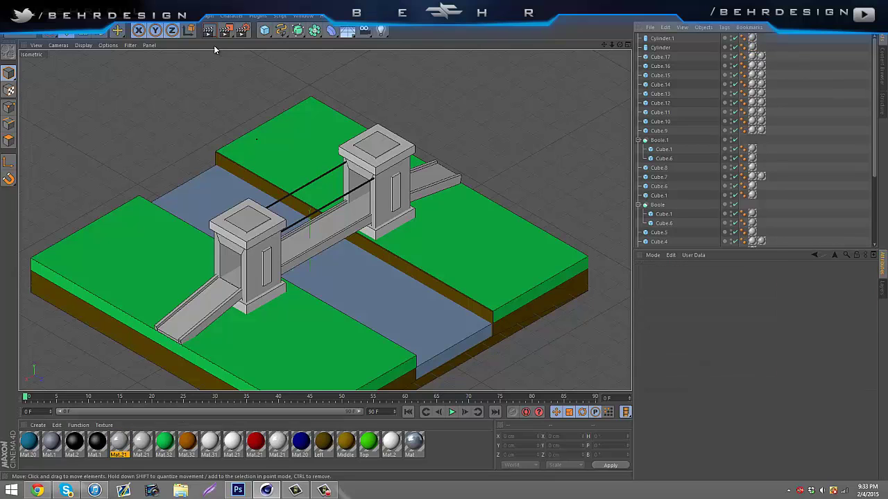
{"action": "left_click", "coordinate": [210, 32]}
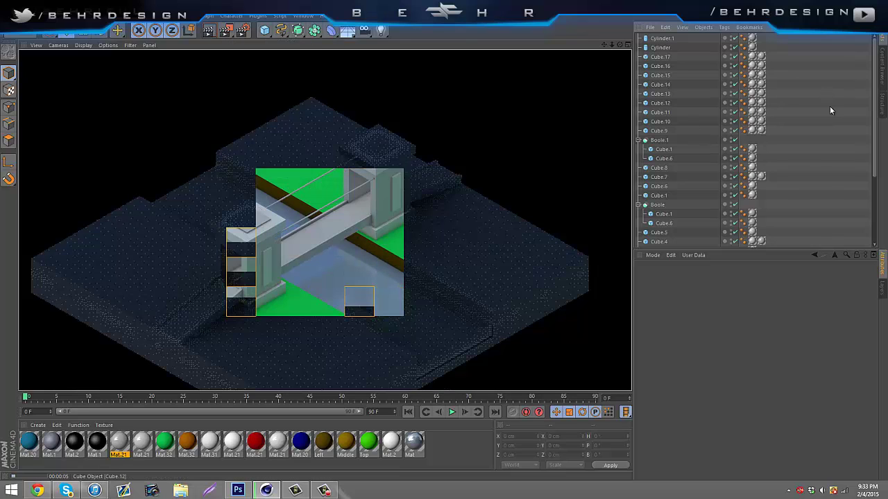
{"action": "key", "text": "Escape"}
Set the radius of both cables between the towers to 5 cm and preview the render
{"action": "left_click", "coordinate": [662, 38]}
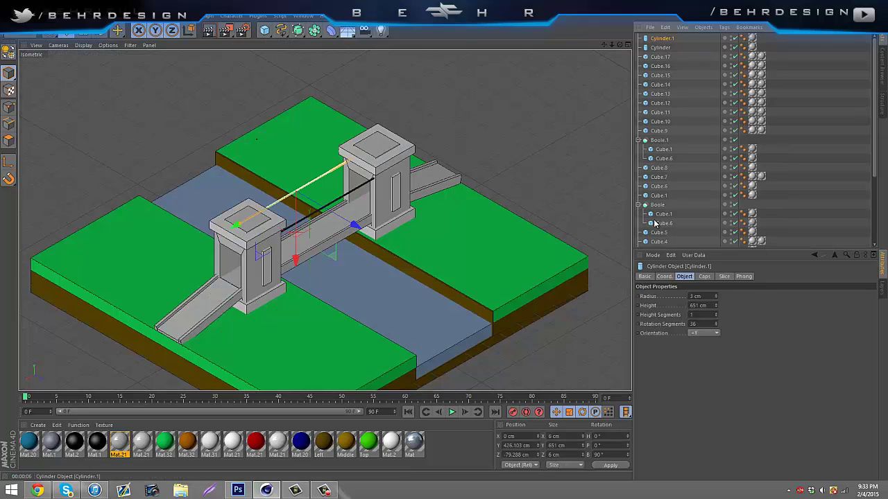
{"action": "left_click", "coordinate": [716, 295]}
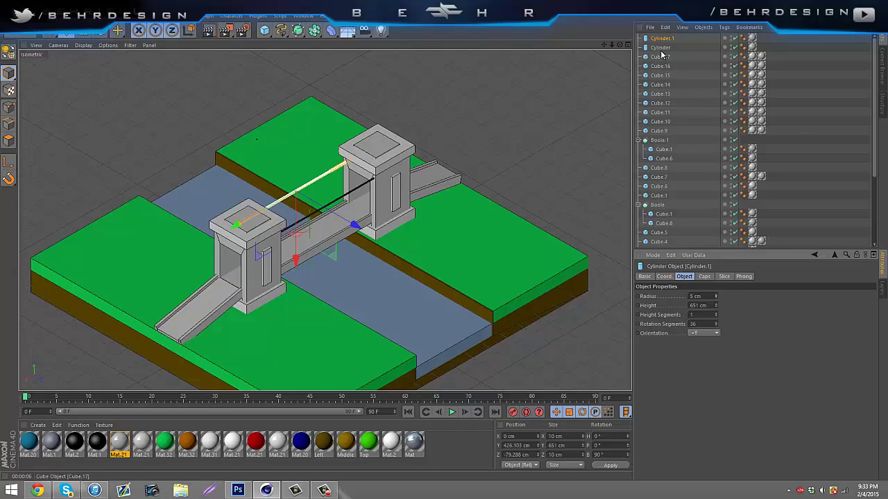
{"action": "left_click", "coordinate": [660, 47]}
{"action": "double_click", "coordinate": [716, 294]}
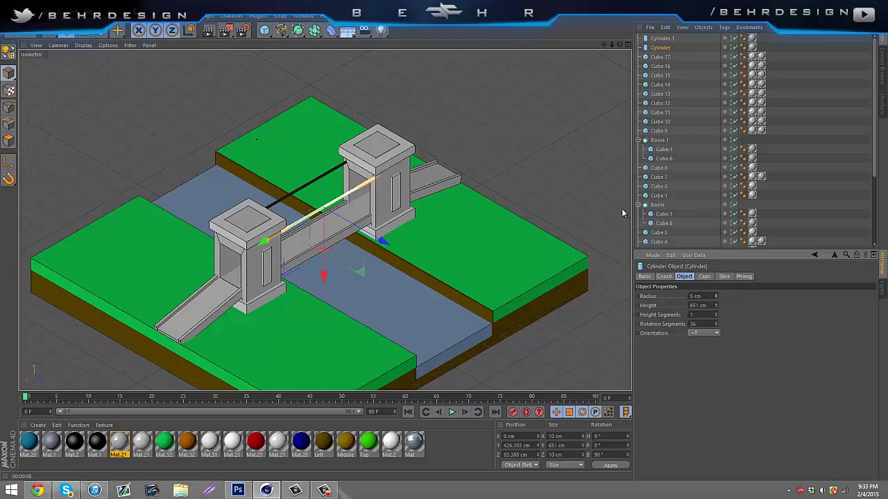
{"action": "left_click", "coordinate": [208, 31]}
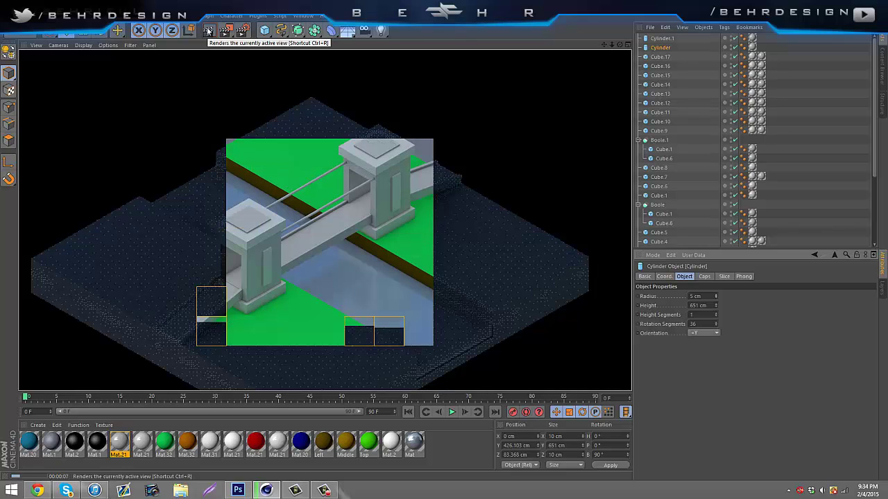
{"action": "left_click", "coordinate": [761, 93]}
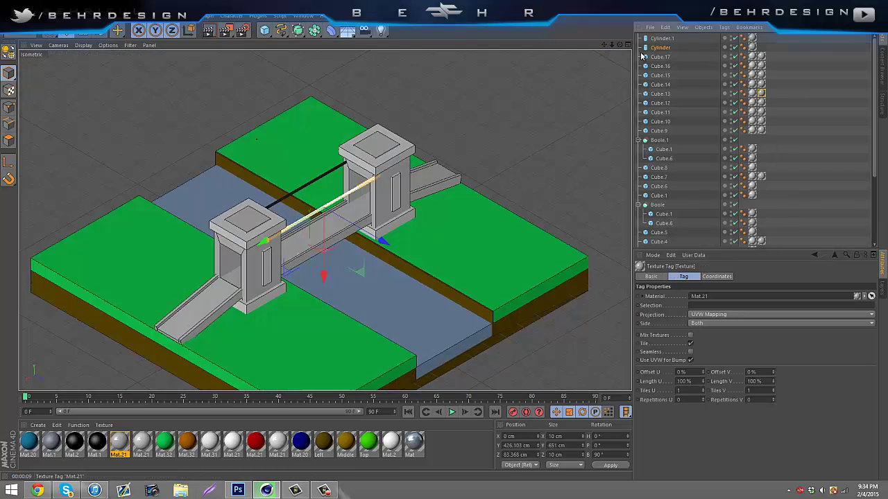
Duplicate the front cable, move the copy over the near ramp, and tilt it to a bank of about 113°
{"action": "left_click", "coordinate": [654, 51]}
{"action": "key", "text": "ctrl+c"}
{"action": "key", "text": "ctrl+v"}
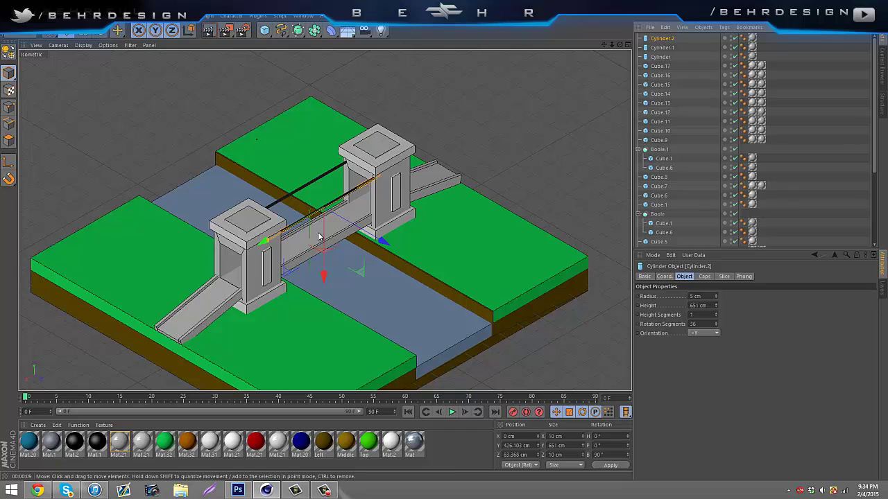
{"action": "left_click_drag", "start_coordinate": [264, 241], "coordinate": [184, 255]}
{"action": "left_click", "coordinate": [84, 32]}
{"action": "left_click", "coordinate": [117, 31]}
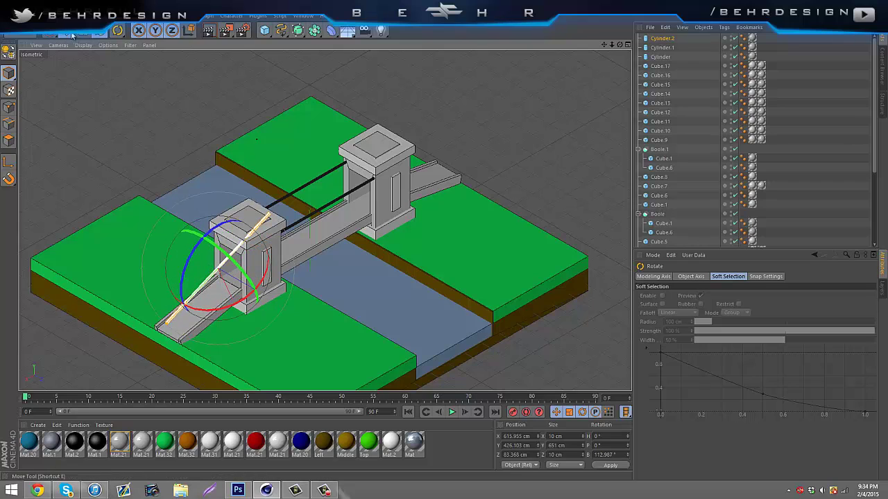
Lower the ramp cable, steepen it to a bank of about 133°, and shift it toward the foot of the ramp
{"action": "left_click_drag", "start_coordinate": [239, 306], "coordinate": [233, 326]}
{"action": "left_click", "coordinate": [93, 34]}
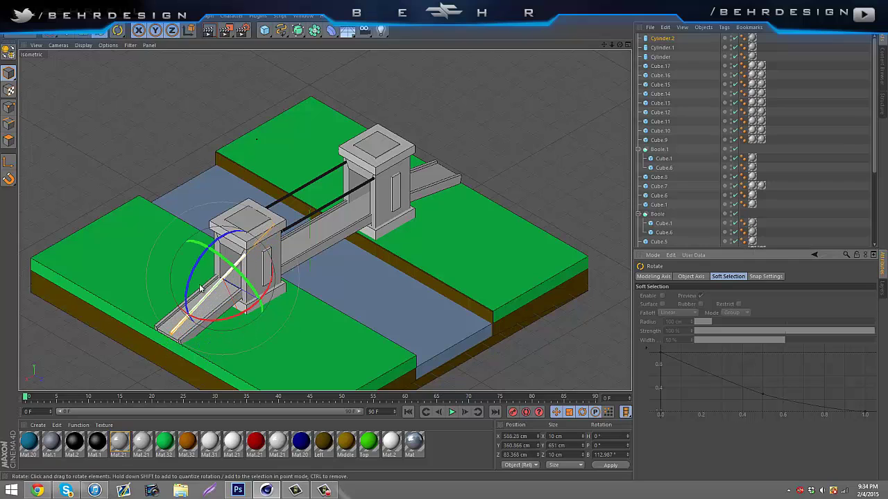
{"action": "mouse_move", "coordinate": [190, 267]}
{"action": "left_mouse_down"}
{"action": "mouse_move", "coordinate": [183, 290]}
{"action": "mouse_move", "coordinate": [190, 274]}
{"action": "left_mouse_up"}
{"action": "left_click", "coordinate": [69, 34]}
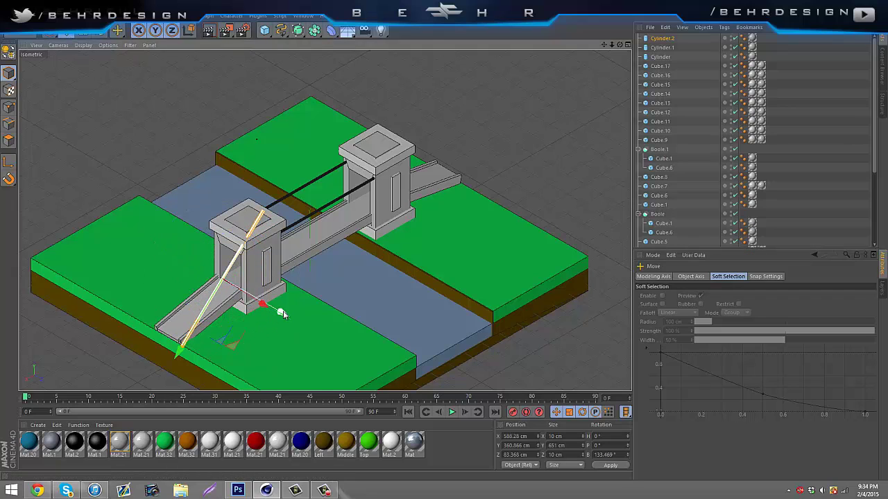
{"action": "left_click_drag", "start_coordinate": [281, 313], "coordinate": [248, 324]}
Duplicate the sloping ramp cable and move the copy to the opposite ramp edge at about -89 cm in Z
{"action": "key", "text": "ctrl+c"}
{"action": "key", "text": "ctrl+v"}
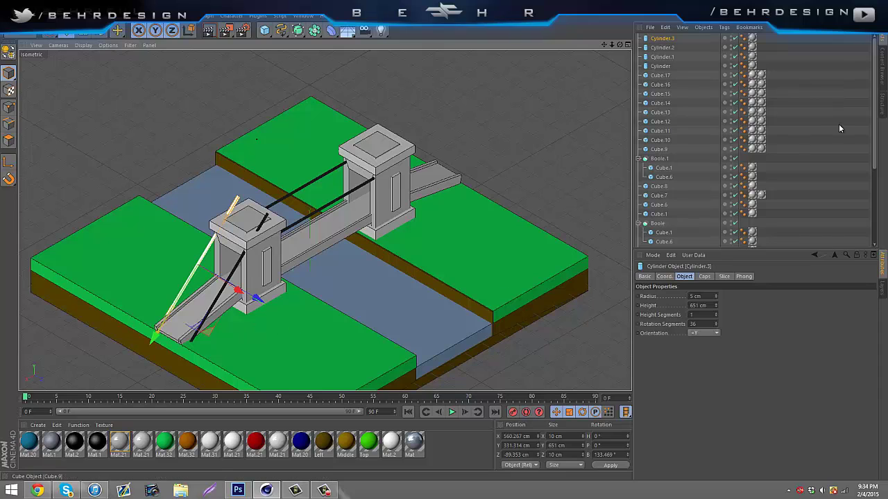
{"action": "left_click", "coordinate": [813, 122]}
{"action": "left_click", "coordinate": [653, 38]}
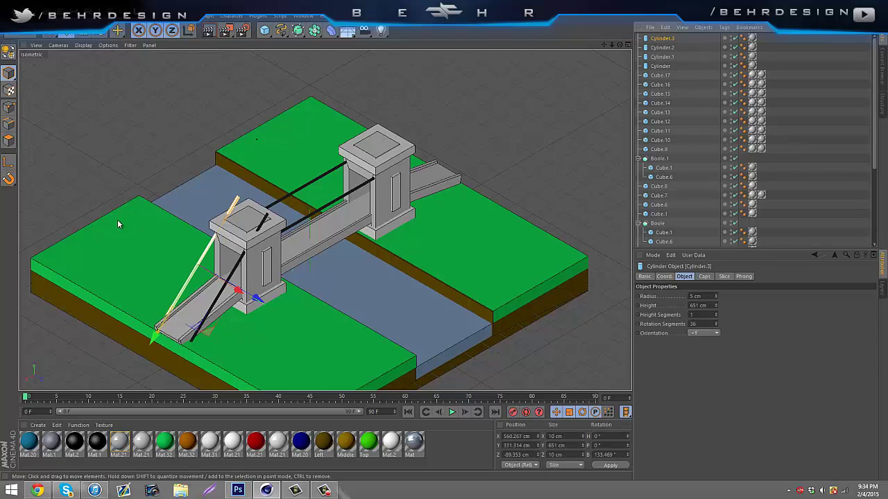
Shorten the copied ramp cable to about 537 cm and slide it down along its length, clear of the tower roof
{"action": "left_click", "coordinate": [86, 36]}
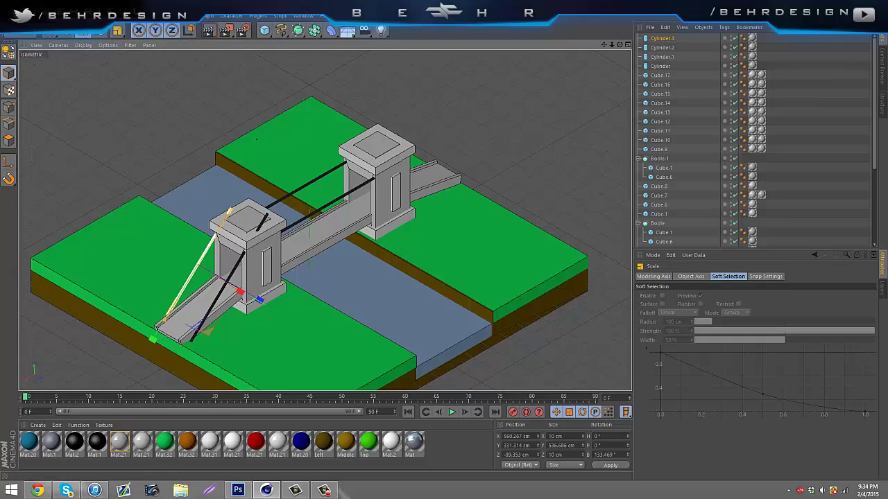
{"action": "key", "text": "e"}
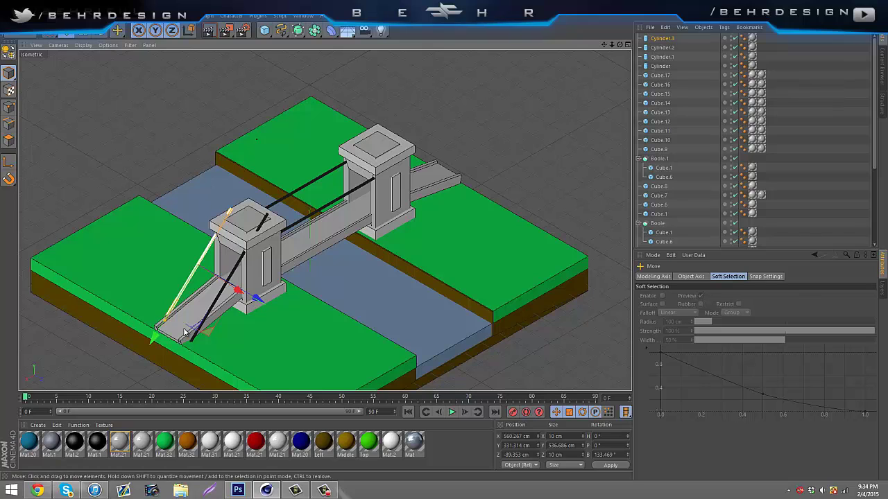
{"action": "left_click_drag", "start_coordinate": [154, 338], "coordinate": [148, 348]}
{"action": "left_click_drag", "start_coordinate": [276, 284], "coordinate": [277, 284]}
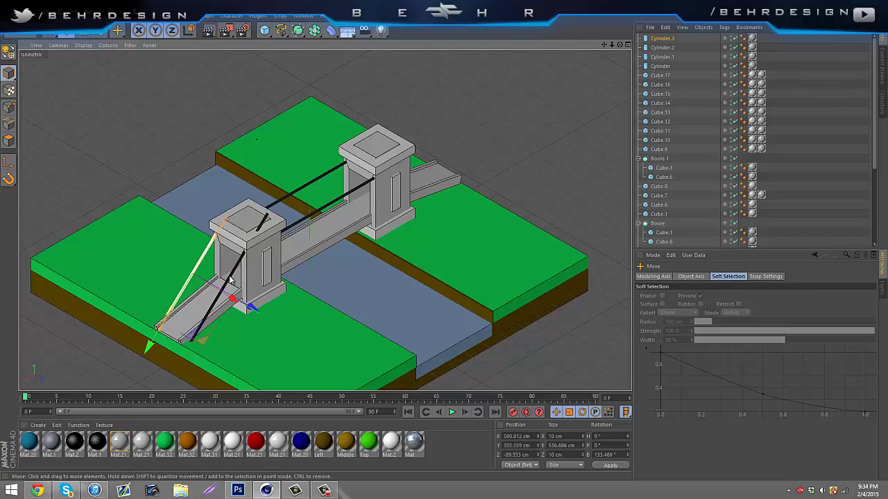
Slide the front ramp cable down along its length below the tower cap, and shorten it to end at the ramp's foot
{"action": "left_click", "coordinate": [214, 300]}
{"action": "left_click_drag", "start_coordinate": [188, 343], "coordinate": [167, 378]}
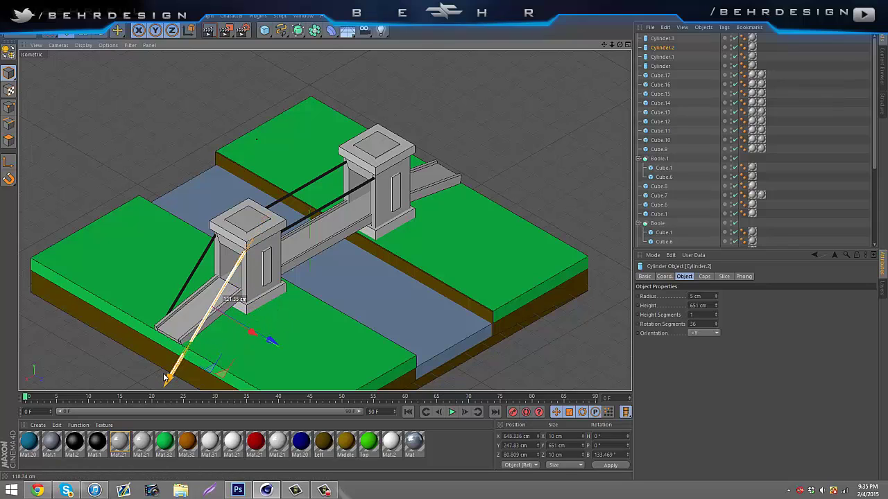
{"action": "left_click", "coordinate": [773, 64]}
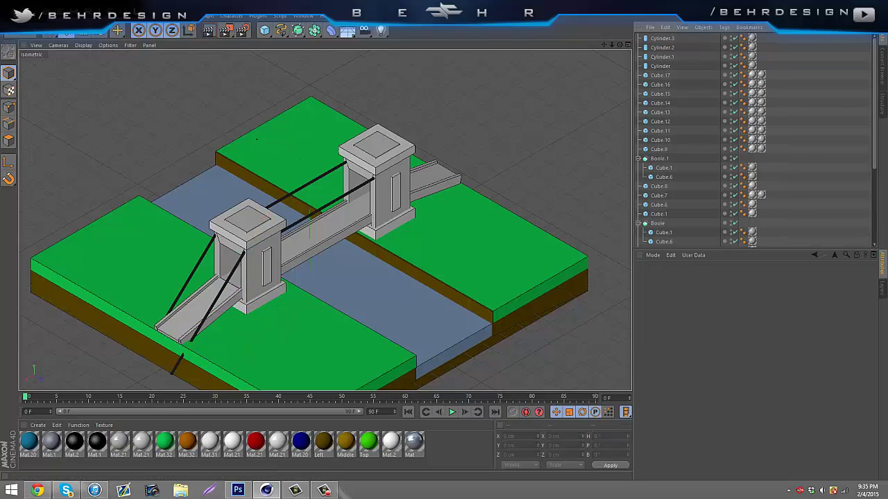
{"action": "left_click", "coordinate": [221, 290]}
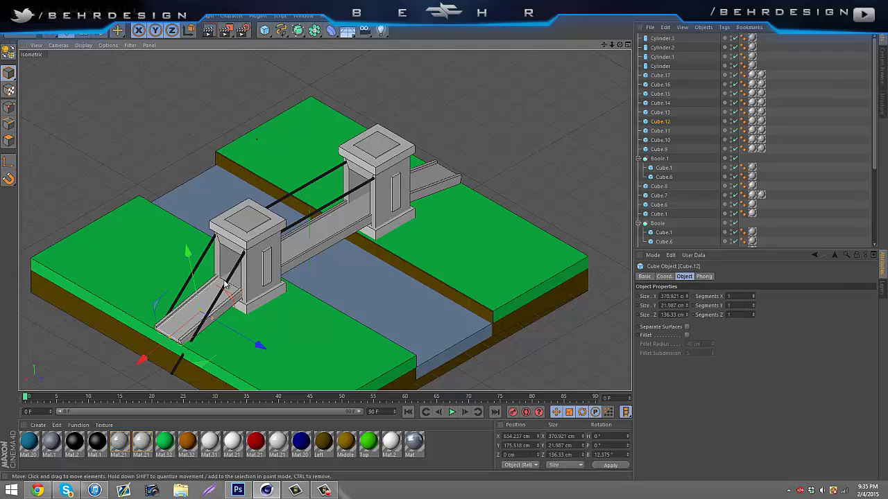
{"action": "left_click", "coordinate": [173, 361]}
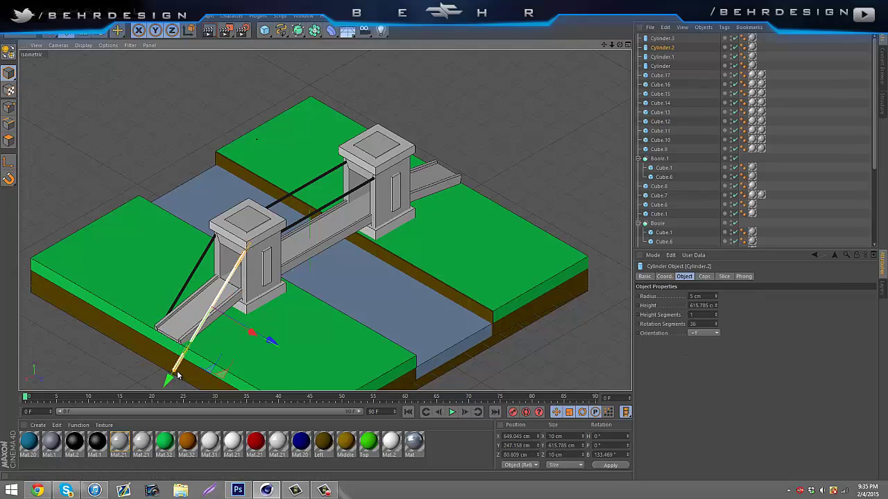
{"action": "left_click_drag", "start_coordinate": [186, 369], "coordinate": [206, 365]}
Duplicate both front ramp cables together and rotate the copies to a bank of about 57°
{"action": "left_click_drag", "start_coordinate": [764, 49], "coordinate": [638, 34]}
{"action": "key", "text": "ctrl+c"}
{"action": "key", "text": "ctrl+v"}
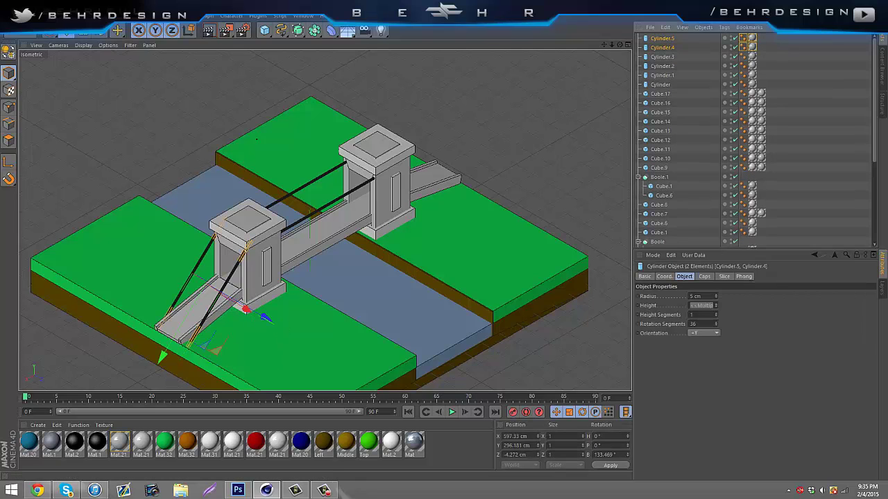
{"action": "left_click", "coordinate": [118, 31]}
{"action": "left_click_drag", "start_coordinate": [198, 332], "coordinate": [278, 227]}
{"action": "key", "text": "ctrl+z"}
{"action": "left_click_drag", "start_coordinate": [188, 258], "coordinate": [230, 250]}
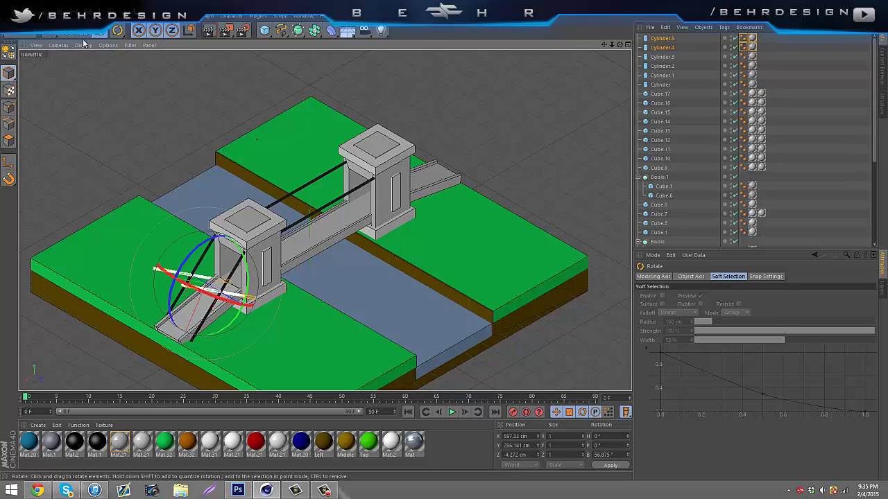
Move the rotated cable pair across the bridge to the far tower's ramp, and render the view to check it
{"action": "left_click", "coordinate": [118, 30]}
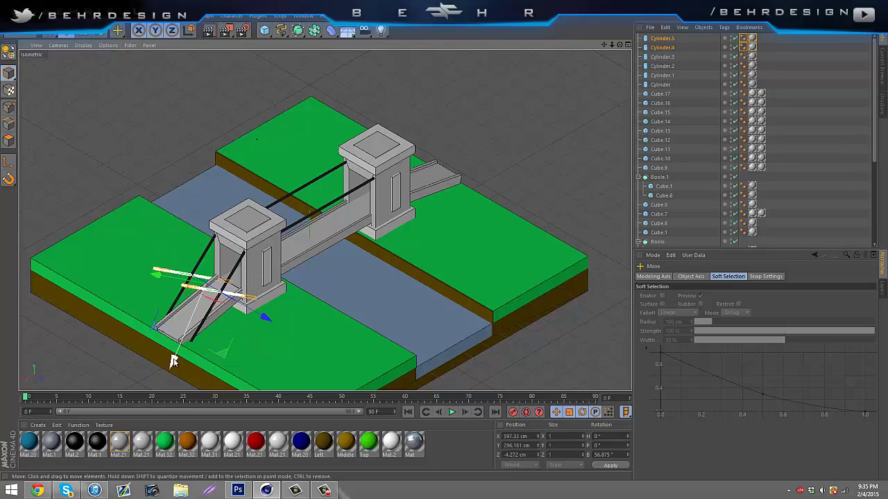
{"action": "left_click_drag", "start_coordinate": [174, 360], "coordinate": [382, 252]}
{"action": "left_click", "coordinate": [841, 155]}
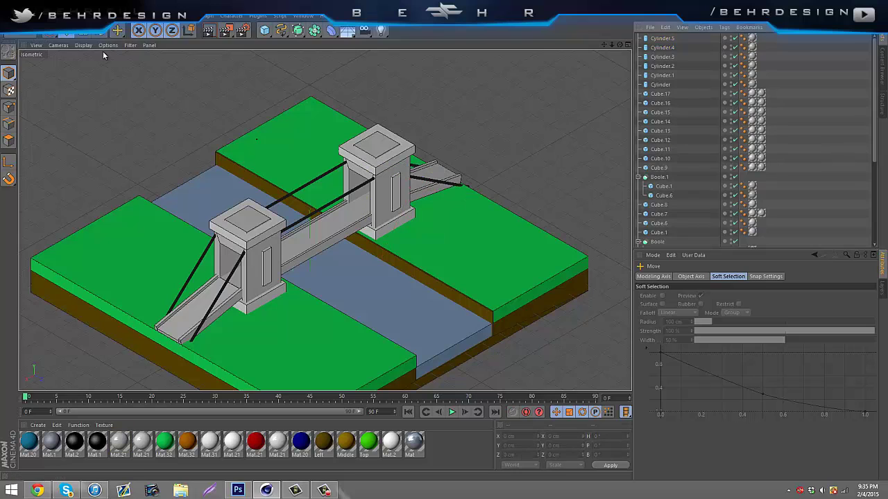
{"action": "left_click", "coordinate": [203, 32]}
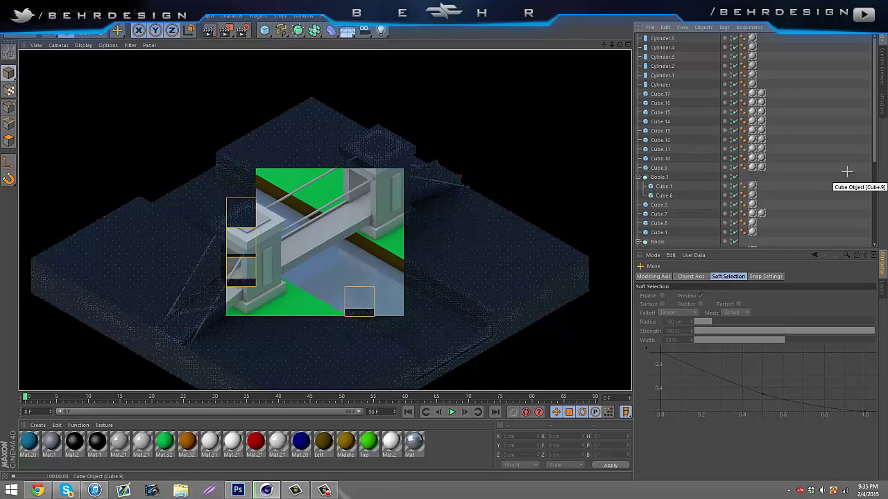
Rotate the near-side cable on the far ramp to a bank of about 49° and shift it to about -643, 264 cm in X and Y
{"action": "left_click", "coordinate": [402, 195]}
{"action": "left_click", "coordinate": [416, 178]}
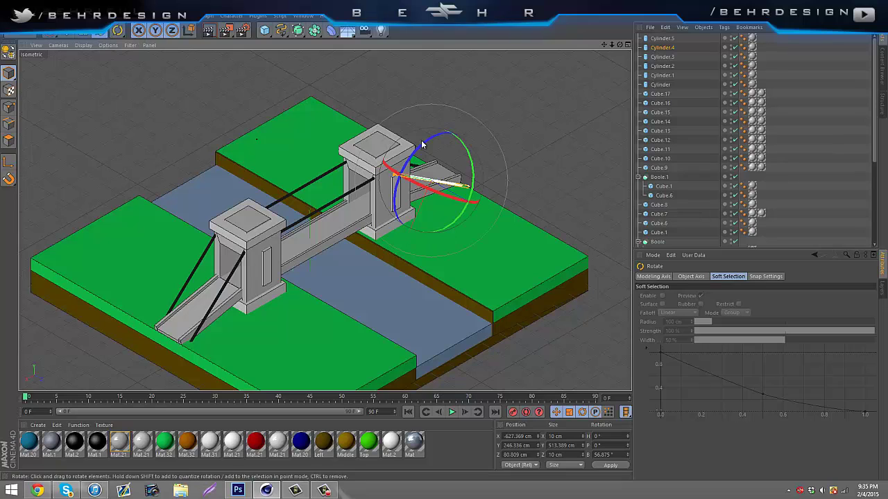
{"action": "left_click_drag", "start_coordinate": [425, 136], "coordinate": [427, 145]}
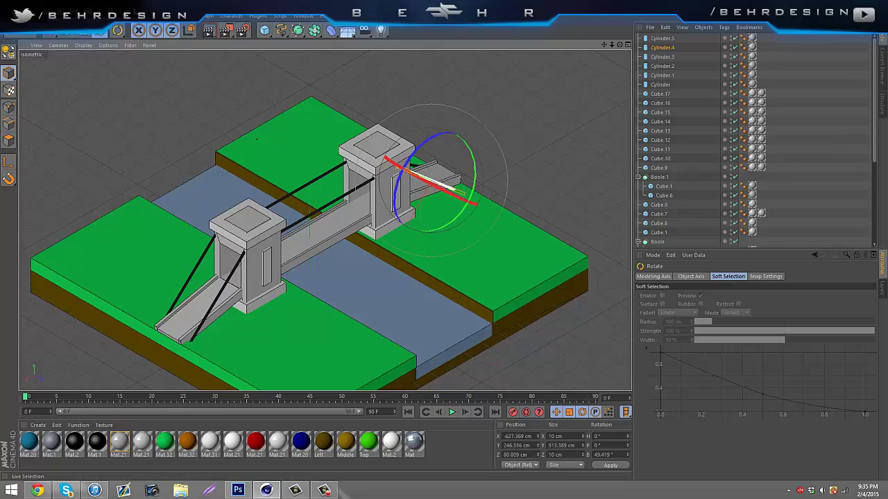
{"action": "key", "text": "e"}
{"action": "left_click_drag", "start_coordinate": [390, 258], "coordinate": [400, 259]}
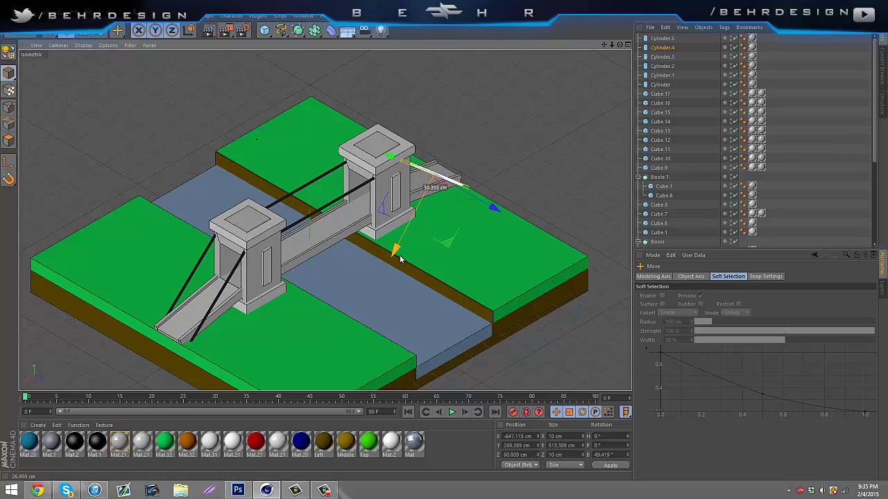
Replace the far ramp's other cable with a copy of the adjusted one, moved along Z to the opposite ramp edge
{"action": "left_click", "coordinate": [661, 38]}
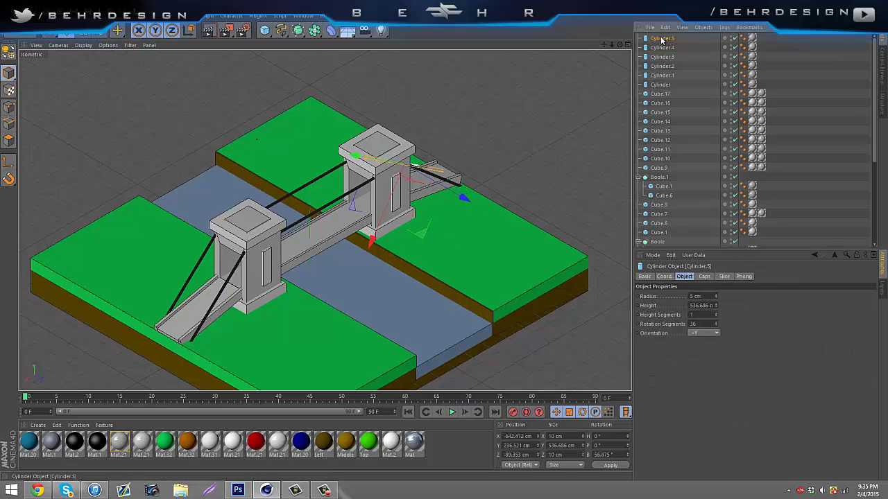
{"action": "key", "text": "Delete"}
{"action": "left_click", "coordinate": [661, 39]}
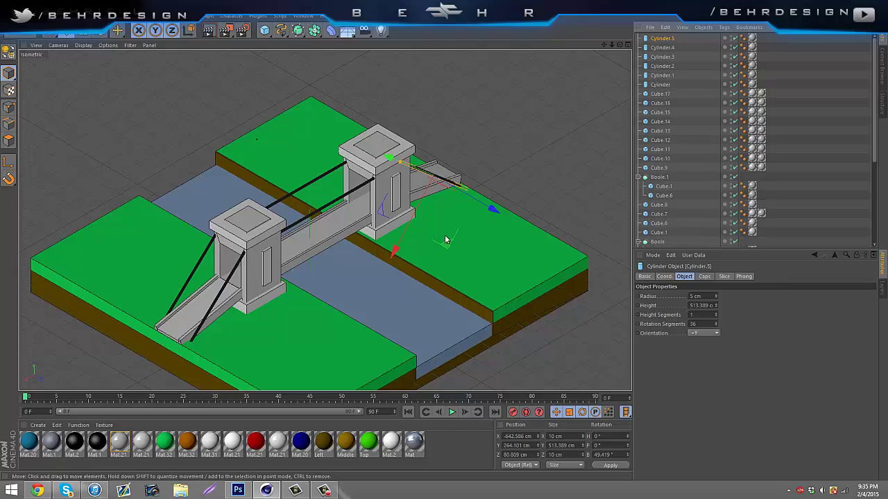
{"action": "left_click_drag", "start_coordinate": [491, 212], "coordinate": [452, 201], "text": "ctrl"}
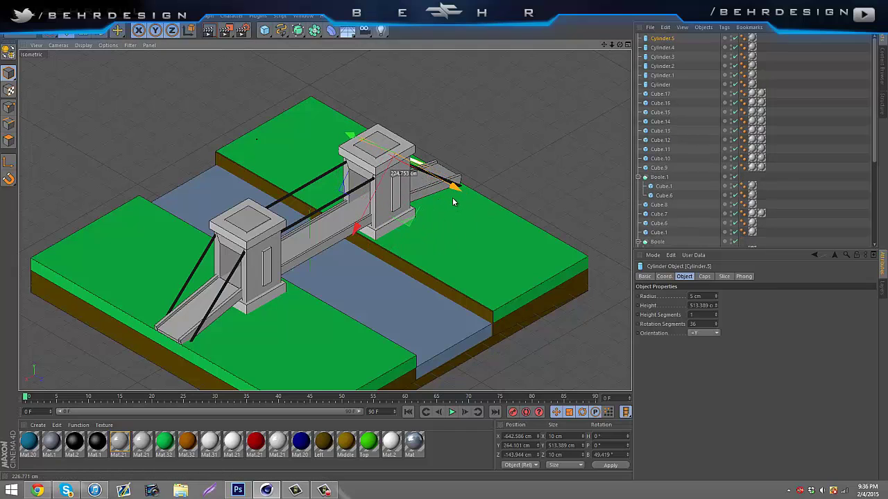
Render the view and look over the bridge, its ramp cables and the object list
{"action": "left_click", "coordinate": [783, 125]}
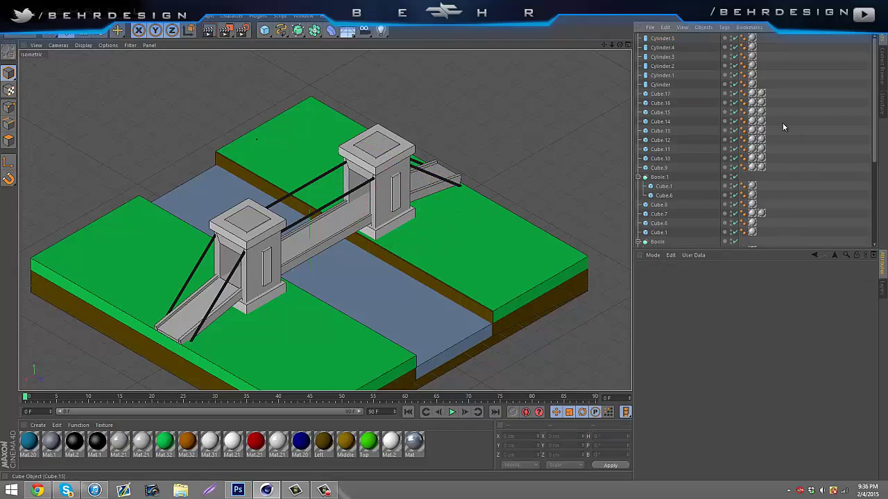
{"action": "left_click", "coordinate": [207, 32]}
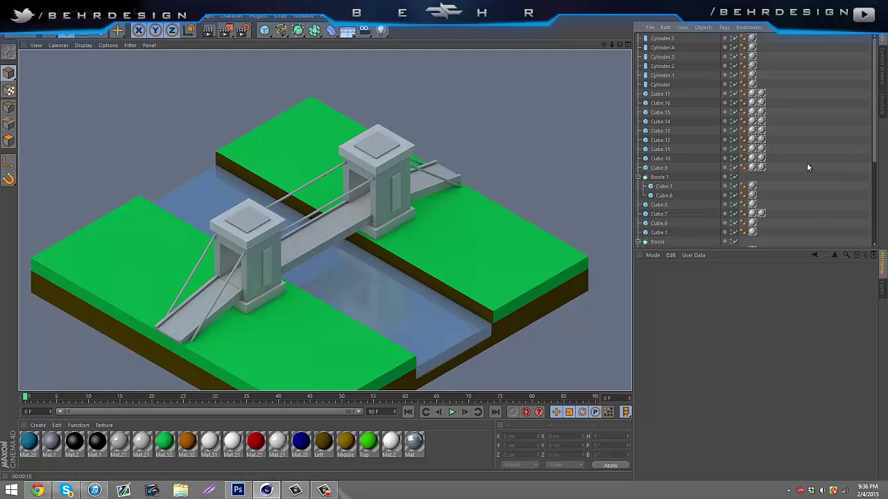
{"action": "scroll", "coordinate": [735, 163], "scroll_direction": "down", "scroll_amount": 5}
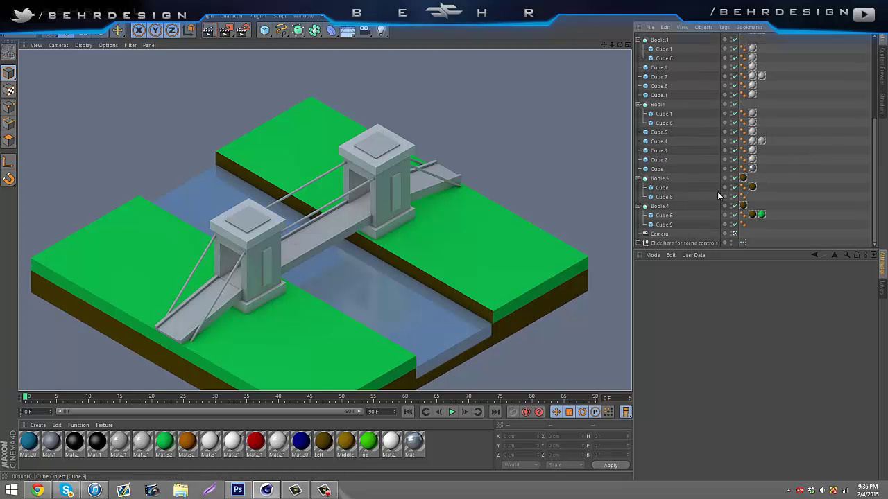
{"action": "scroll", "coordinate": [572, 315], "scroll_direction": "up", "scroll_amount": 5}
{"action": "scroll", "coordinate": [345, 173], "scroll_direction": "down", "scroll_amount": 6}
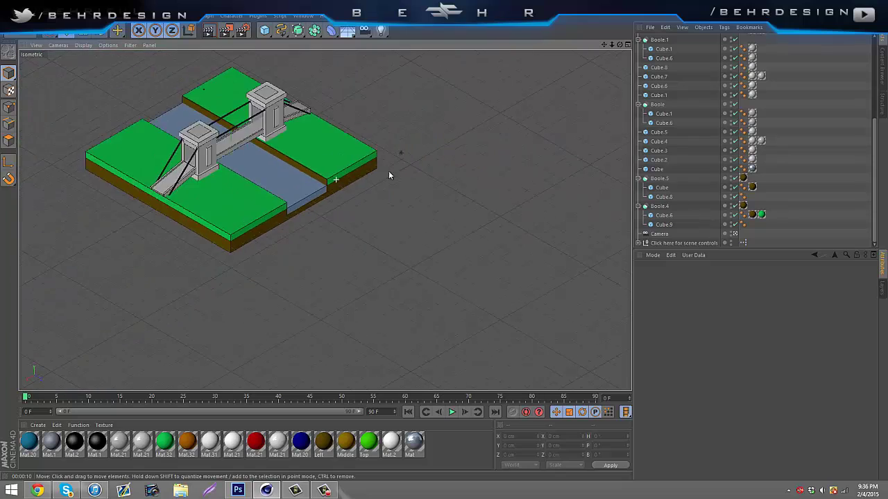
{"action": "scroll", "coordinate": [287, 177], "scroll_direction": "up", "scroll_amount": 6}
{"action": "scroll", "coordinate": [570, 72], "scroll_direction": "down", "scroll_amount": 4}
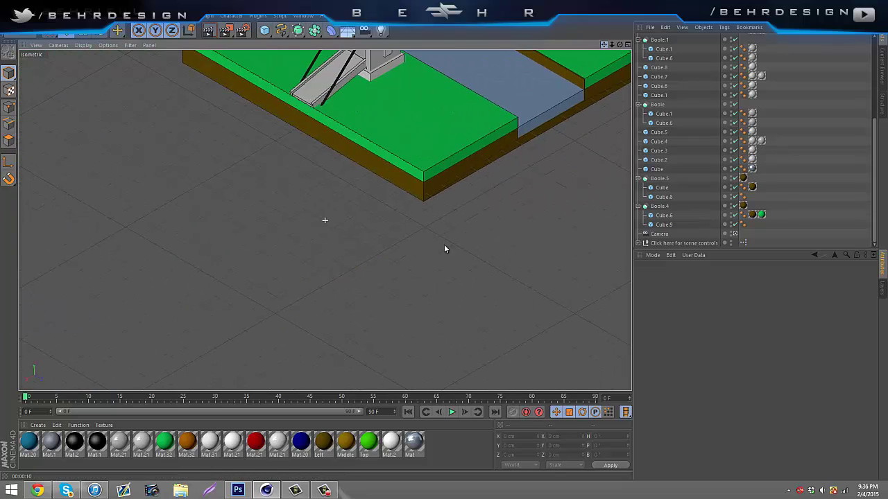
{"action": "middle_click_drag", "start_coordinate": [444, 245], "coordinate": [437, 241], "text": "alt"}
{"action": "scroll", "coordinate": [493, 118], "scroll_direction": "up", "scroll_amount": 3}
{"action": "scroll", "coordinate": [534, 115], "scroll_direction": "down", "scroll_amount": 4}
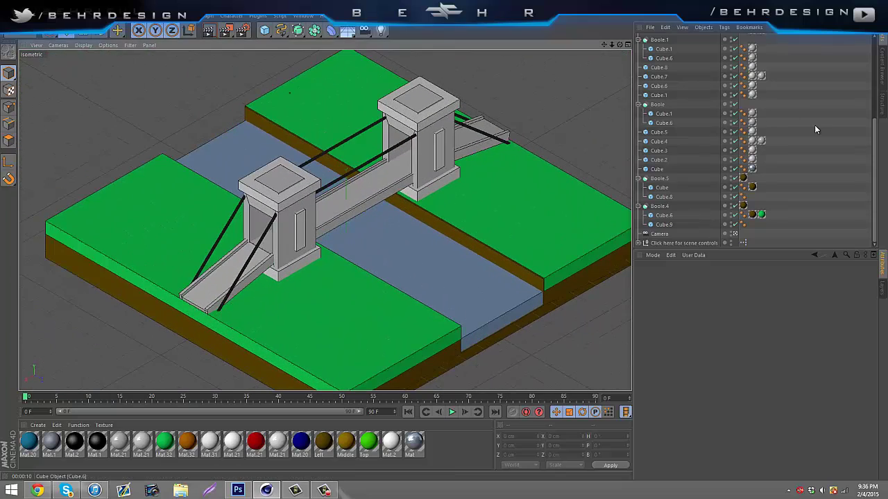
{"action": "scroll", "coordinate": [354, 158], "scroll_direction": "up", "scroll_amount": 4}
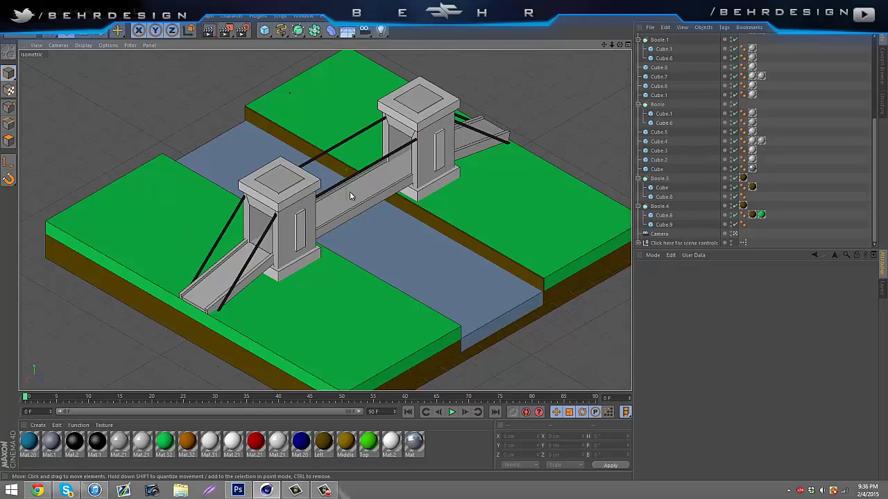
Duplicate the bridge deck and shrink the copy to a small road strip about 65 cm in X and 11 cm in Z
{"action": "left_click", "coordinate": [331, 200]}
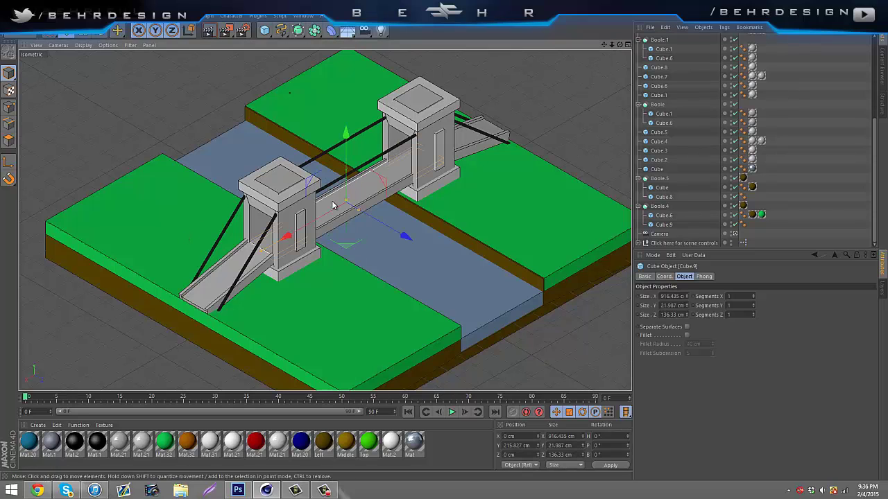
{"action": "key", "text": "ctrl+c"}
{"action": "key", "text": "ctrl+v"}
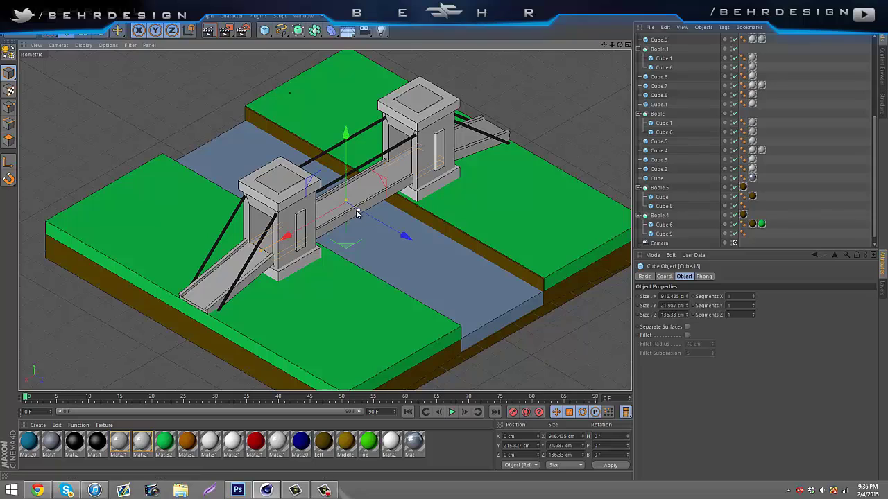
{"action": "left_click_drag", "start_coordinate": [355, 214], "coordinate": [346, 213]}
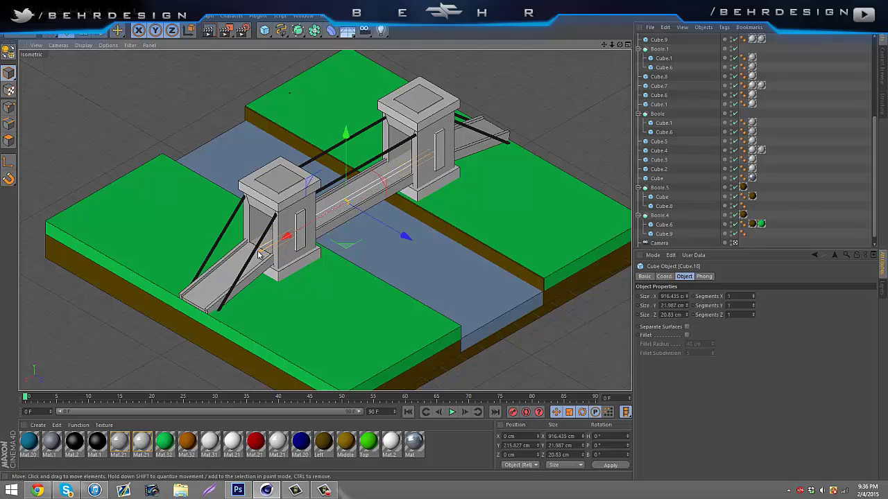
{"action": "left_click_drag", "start_coordinate": [258, 255], "coordinate": [348, 207]}
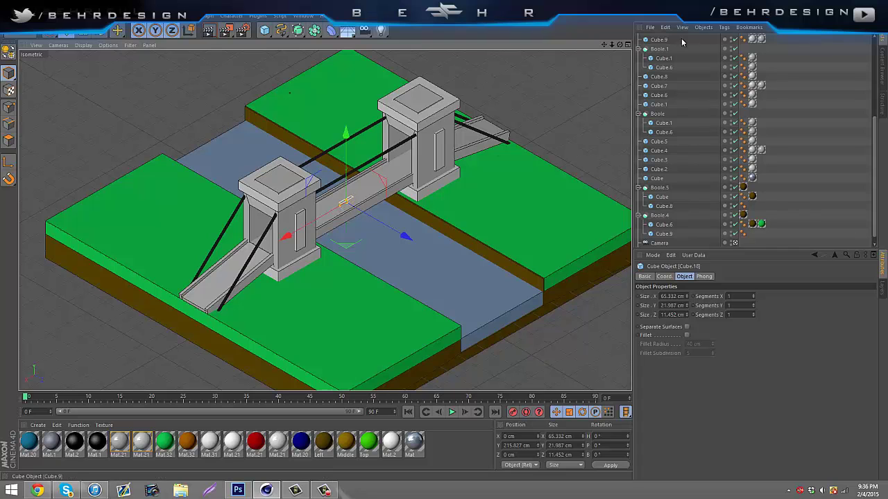
Nudge the road strip to about 215.28 cm in Y and apply the light grey Mat.21 material with RGB 202 to it
{"action": "scroll", "coordinate": [562, 109], "scroll_direction": "up", "scroll_amount": 3}
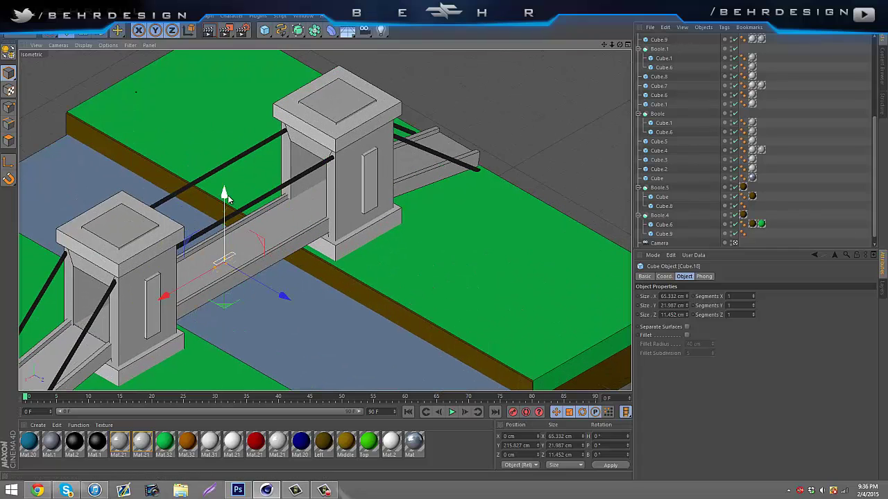
{"action": "left_click_drag", "start_coordinate": [225, 197], "coordinate": [233, 195]}
{"action": "left_click", "coordinate": [143, 444]}
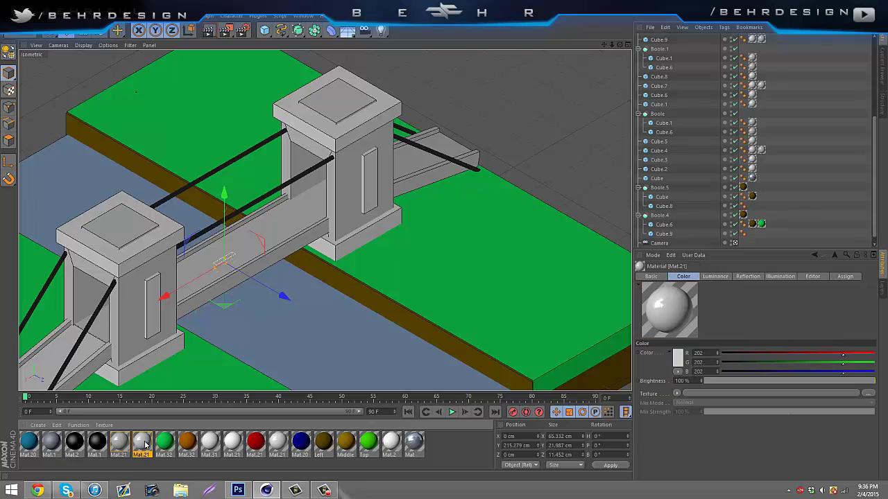
{"action": "scroll", "coordinate": [666, 41], "scroll_direction": "up", "scroll_amount": 5}
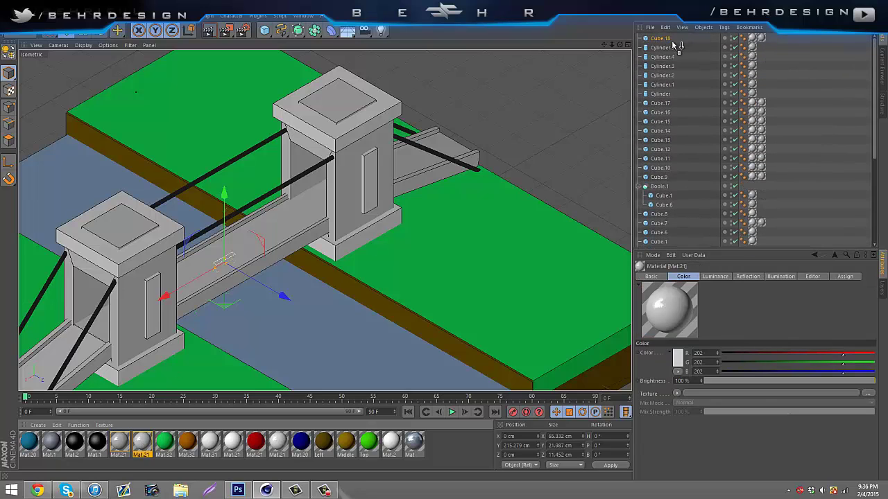
{"action": "left_click_drag", "start_coordinate": [662, 40], "coordinate": [670, 40]}
{"action": "left_click", "coordinate": [782, 104]}
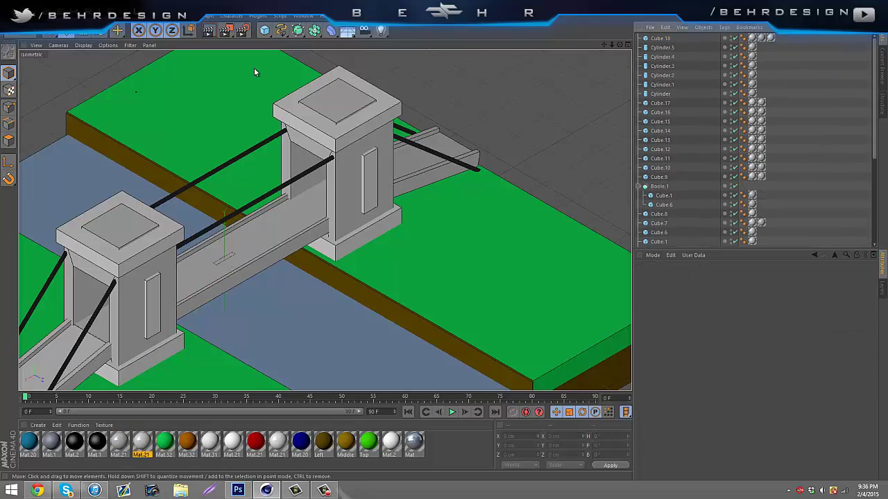
Test-render the road strip, raise it to about 218 cm in Y so it sits above the deck, and render again
{"action": "left_click", "coordinate": [211, 33]}
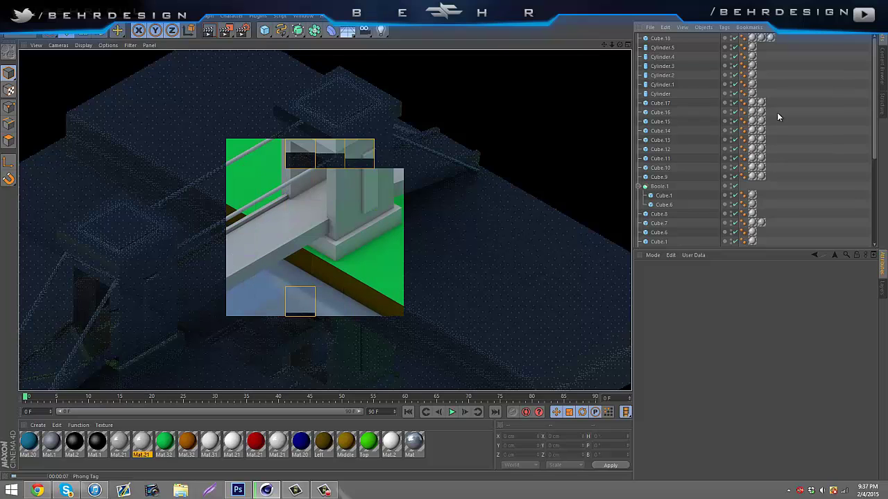
{"action": "key", "text": "Escape"}
{"action": "left_click", "coordinate": [662, 38]}
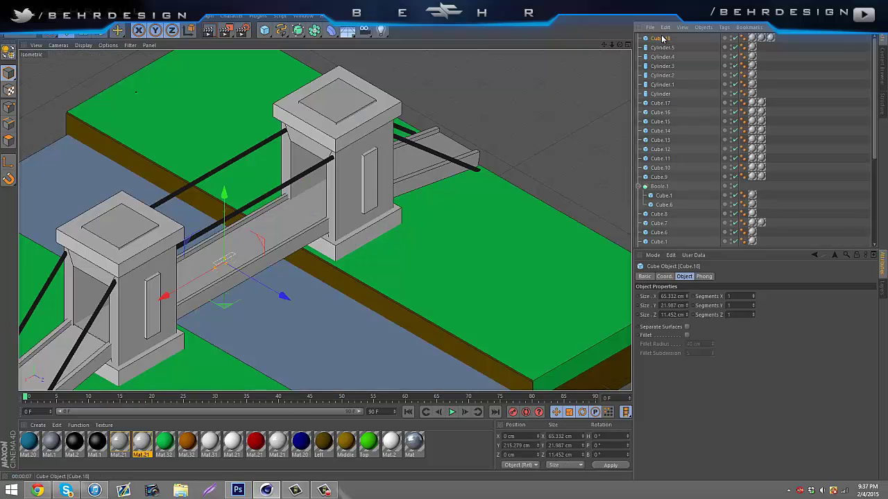
{"action": "left_click_drag", "start_coordinate": [224, 194], "coordinate": [225, 195]}
{"action": "left_click", "coordinate": [776, 138]}
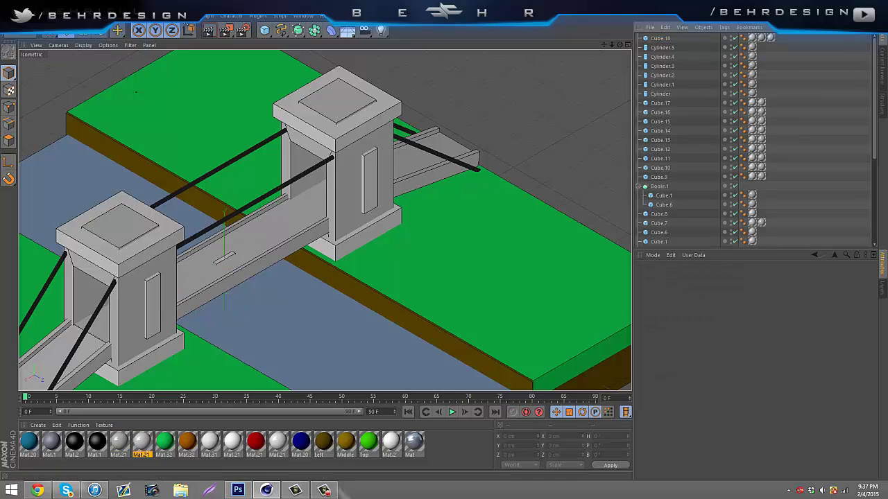
{"action": "left_click", "coordinate": [210, 30]}
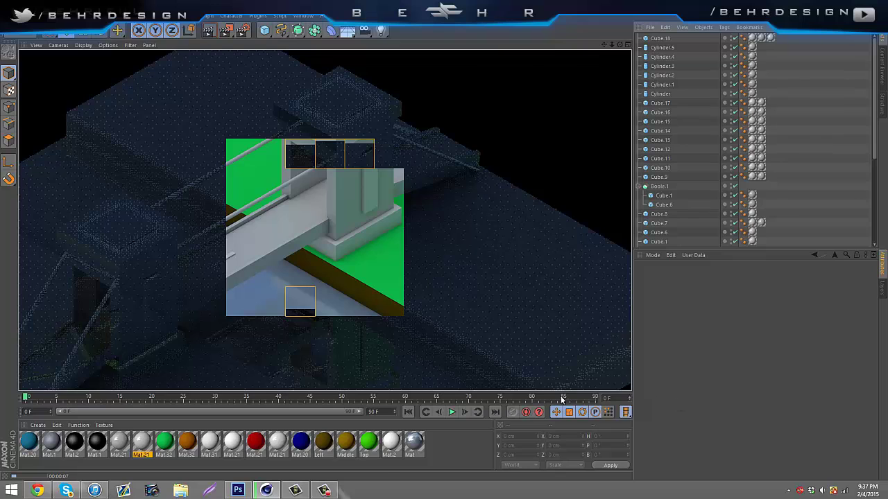
Copy the road strip three times along the deck, two toward the far tower and one toward the near tower, as a dashed centre line
{"action": "left_click", "coordinate": [659, 39]}
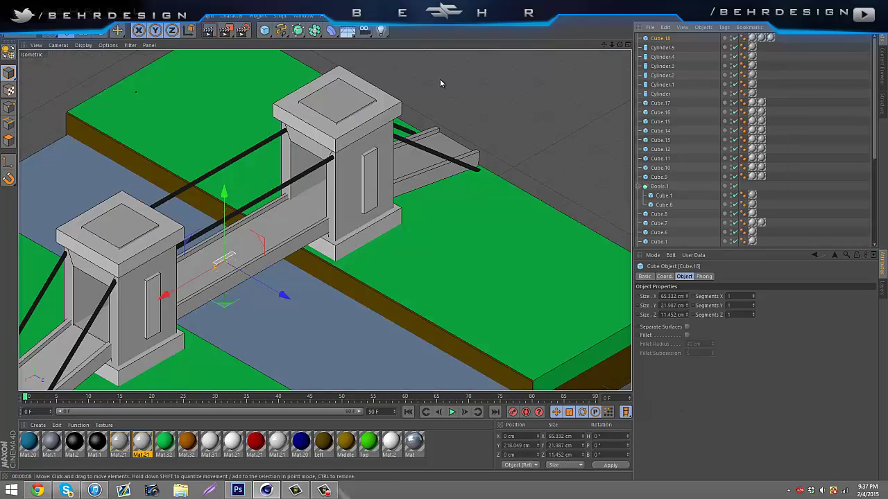
{"action": "left_click_drag", "start_coordinate": [164, 294], "coordinate": [263, 240], "text": "ctrl"}
{"action": "left_click", "coordinate": [246, 244]}
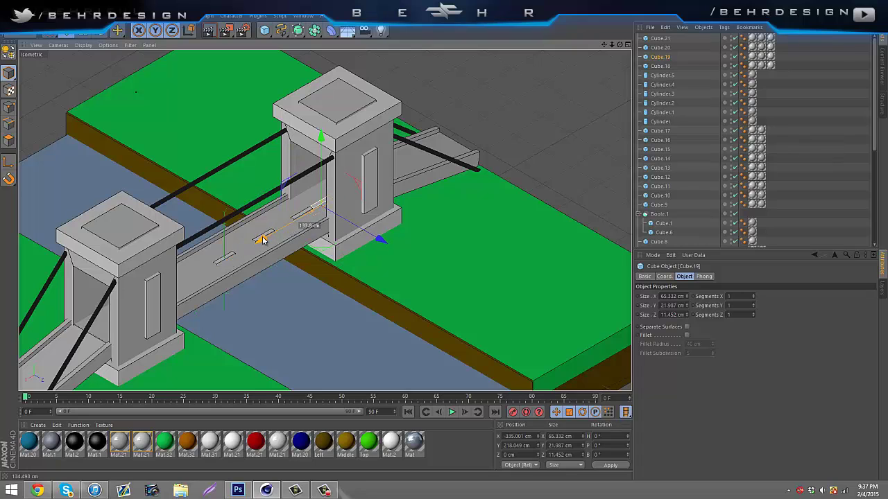
{"action": "left_click_drag", "start_coordinate": [222, 268], "coordinate": [135, 330]}
{"action": "left_click", "coordinate": [812, 159]}
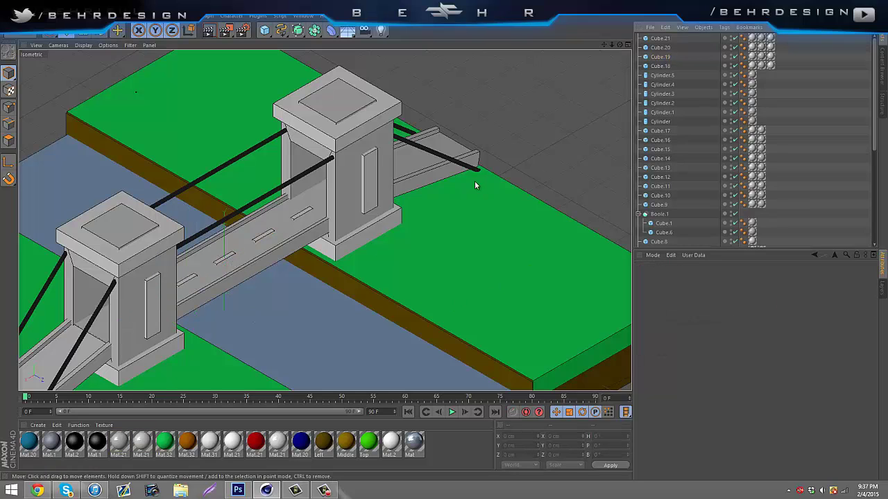
Copy a centre-line dash from the deck to the near tower's ramp, about 484 cm in X, and tilt it about 15.6° in B
{"action": "left_click", "coordinate": [310, 215]}
{"action": "left_click_drag", "start_coordinate": [309, 216], "coordinate": [43, 323], "text": "ctrl"}
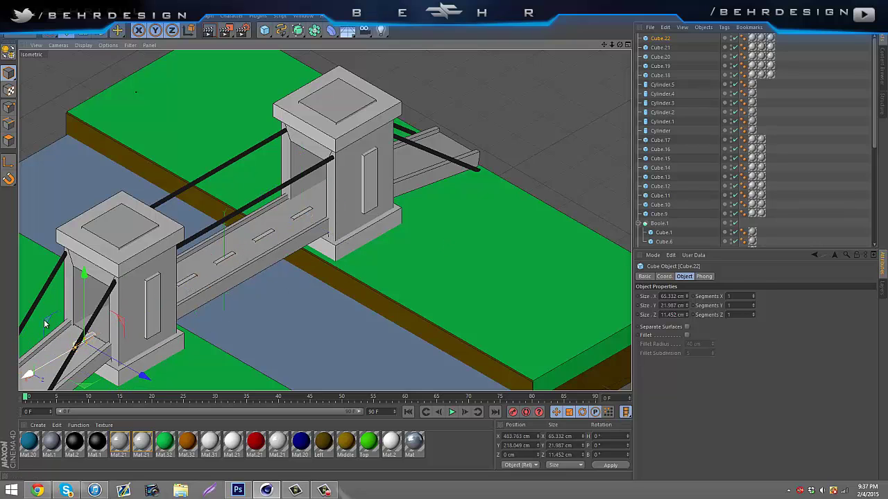
{"action": "left_click_drag", "start_coordinate": [603, 44], "coordinate": [795, 0]}
{"action": "key", "text": "r"}
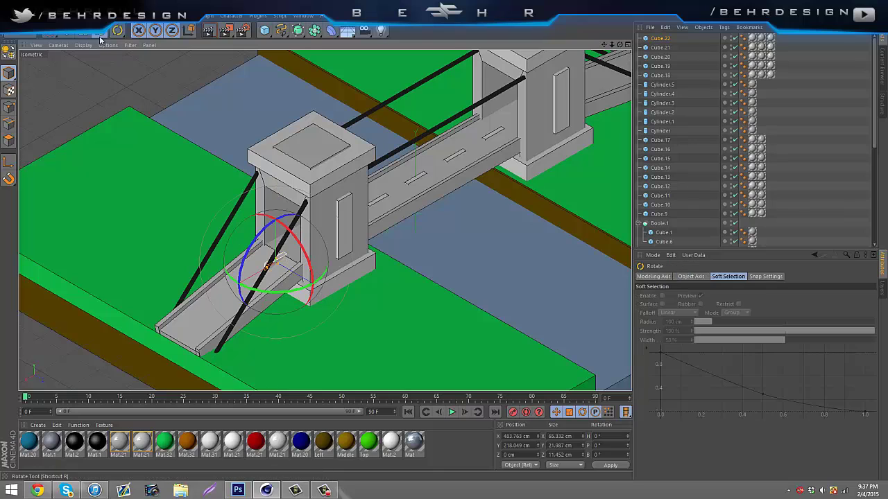
{"action": "mouse_move", "coordinate": [242, 266]}
{"action": "left_mouse_down"}
{"action": "mouse_move", "coordinate": [247, 258]}
{"action": "mouse_move", "coordinate": [240, 270]}
{"action": "left_mouse_up"}
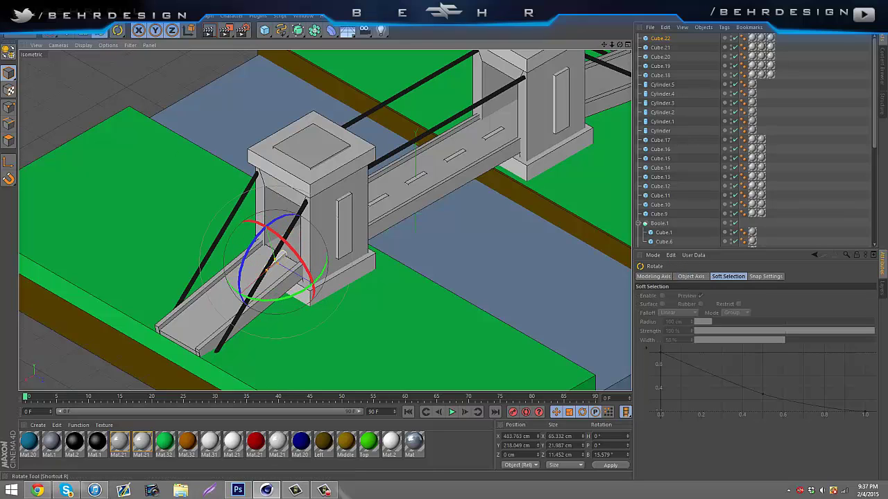
Place a copy of the tilted dash midway down the near ramp, at about 634.5 cm in X and 178.6 cm in Y
{"action": "key", "text": "e"}
{"action": "left_click_drag", "start_coordinate": [260, 206], "coordinate": [174, 355]}
{"action": "key", "text": "ctrl+c"}
{"action": "key", "text": "ctrl+v"}
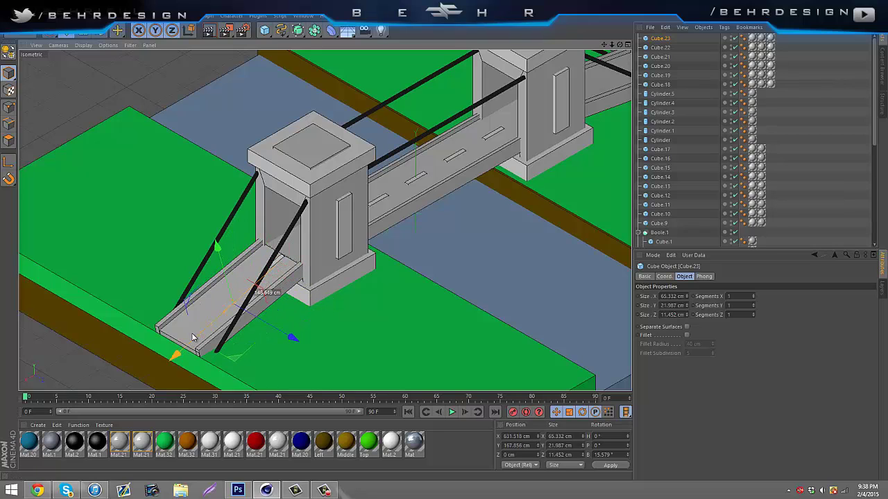
{"action": "left_click_drag", "start_coordinate": [218, 250], "coordinate": [217, 245]}
Copy the near ramp's dash to its lower end, about 771 cm in X, and raise it slightly above the ramp surface
{"action": "key", "text": "ctrl+c"}
{"action": "key", "text": "ctrl+v"}
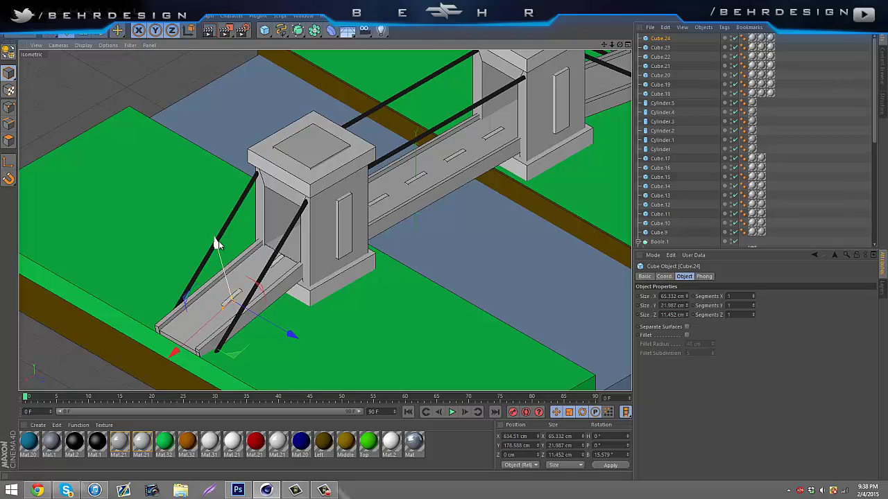
{"action": "left_click_drag", "start_coordinate": [168, 360], "coordinate": [117, 384]}
{"action": "left_click", "coordinate": [324, 490]}
{"action": "left_click", "coordinate": [323, 490]}
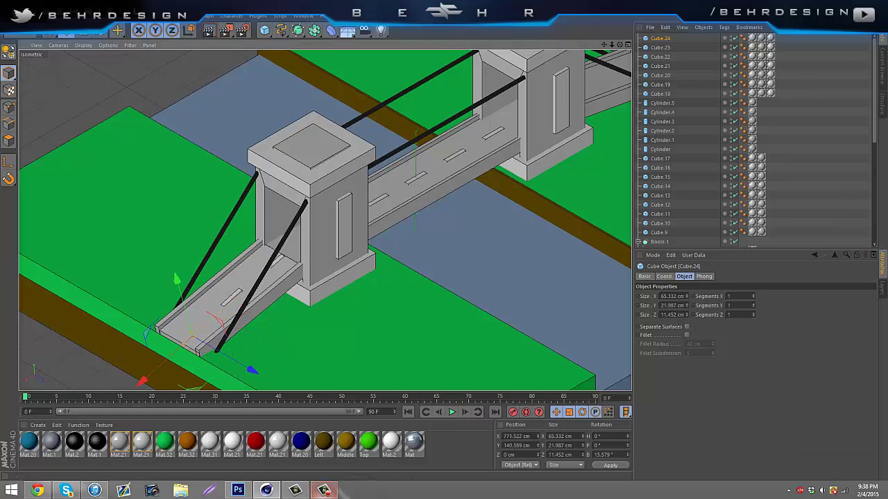
{"action": "key", "text": "t"}
{"action": "left_click", "coordinate": [70, 32]}
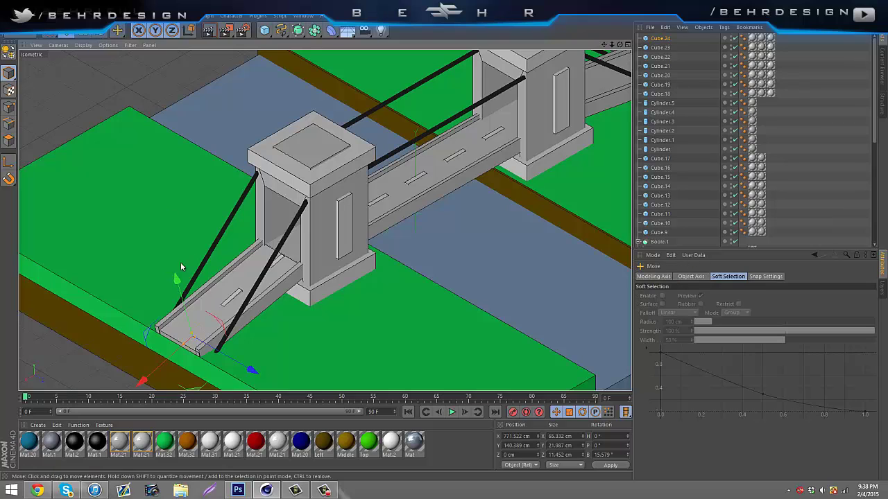
{"action": "left_click_drag", "start_coordinate": [178, 283], "coordinate": [176, 277]}
{"action": "left_click", "coordinate": [784, 143]}
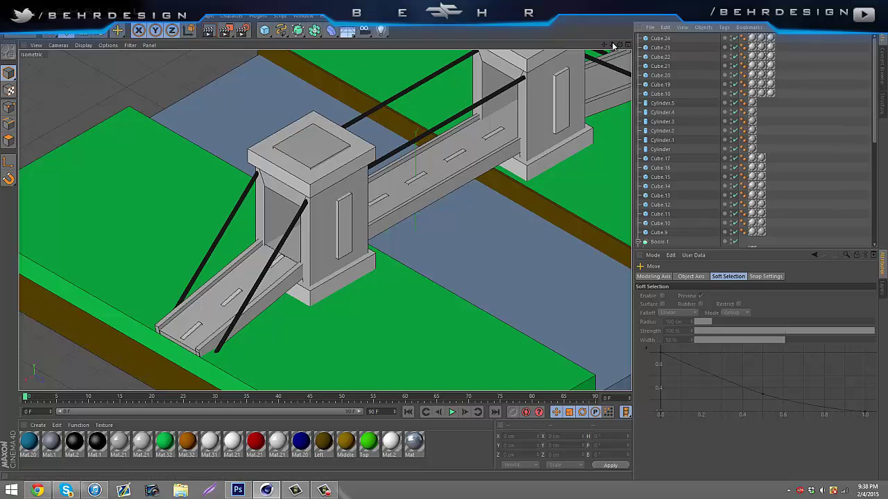
Copy the deck's farthest dash onto the far ramp, tilt it about -12.1° in B, and place it at about -635 cm X, 188 cm Y
{"action": "left_click_drag", "start_coordinate": [605, 45], "coordinate": [528, 73]}
{"action": "left_click", "coordinate": [421, 159]}
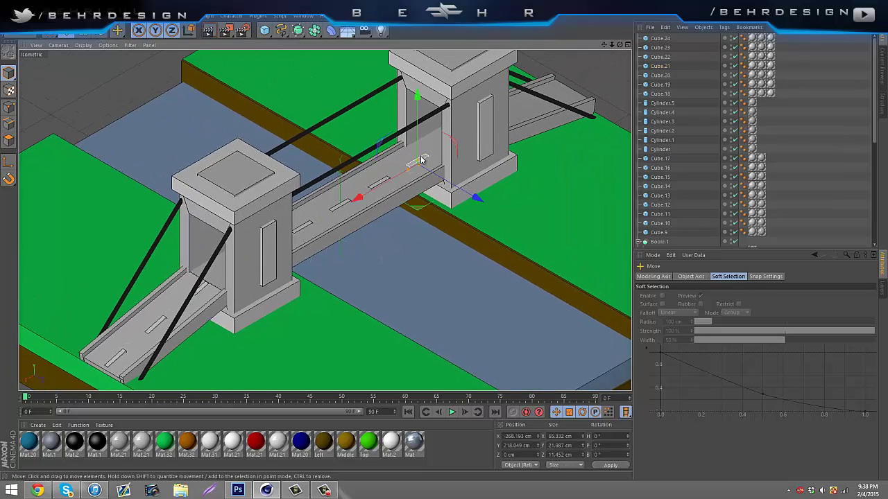
{"action": "left_click_drag", "start_coordinate": [357, 197], "coordinate": [432, 161]}
{"action": "left_click", "coordinate": [100, 32]}
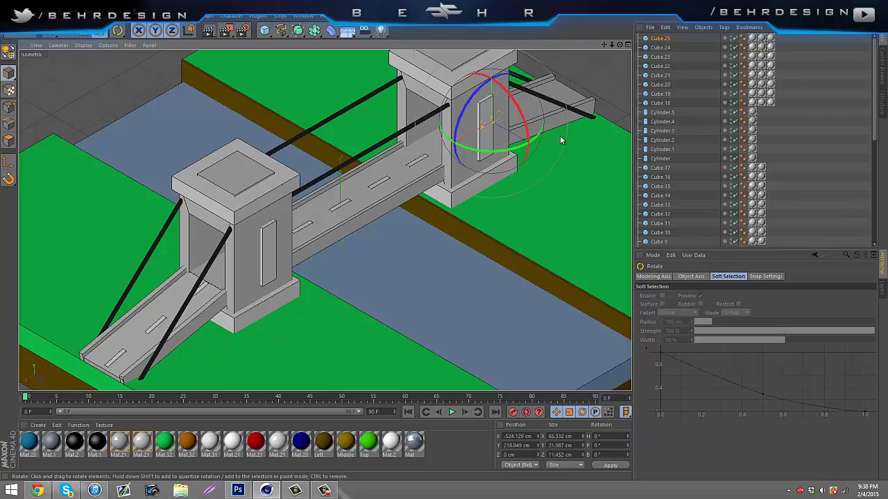
{"action": "left_click_drag", "start_coordinate": [464, 125], "coordinate": [456, 111]}
{"action": "left_click", "coordinate": [70, 34]}
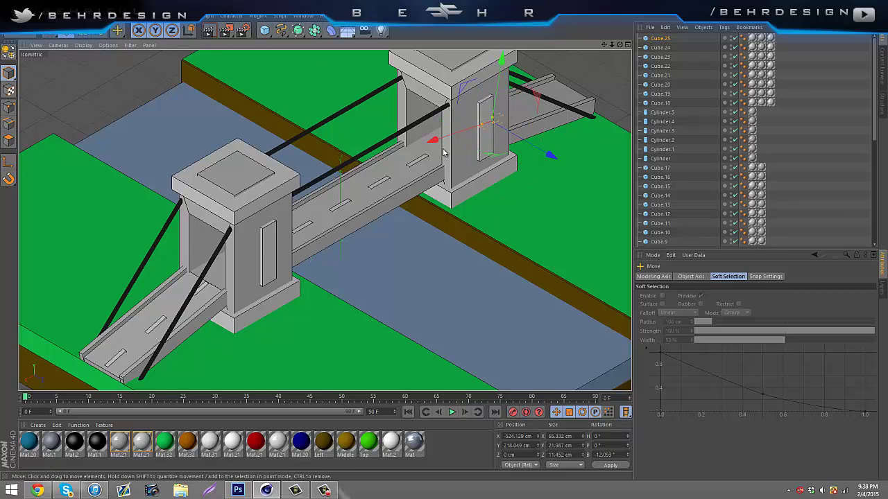
{"action": "left_click_drag", "start_coordinate": [432, 139], "coordinate": [535, 67]}
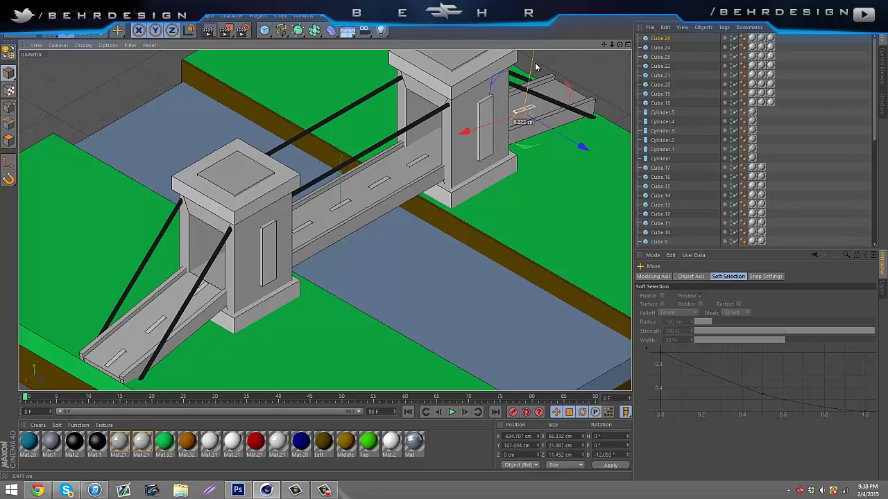
Copy the far ramp's dash to the ramp's outer end, about -779 cm in X, and adjust its height to the surface
{"action": "key", "text": "ctrl+c"}
{"action": "key", "text": "ctrl+v"}
{"action": "left_click_drag", "start_coordinate": [460, 133], "coordinate": [512, 122]}
{"action": "left_click_drag", "start_coordinate": [573, 72], "coordinate": [577, 80]}
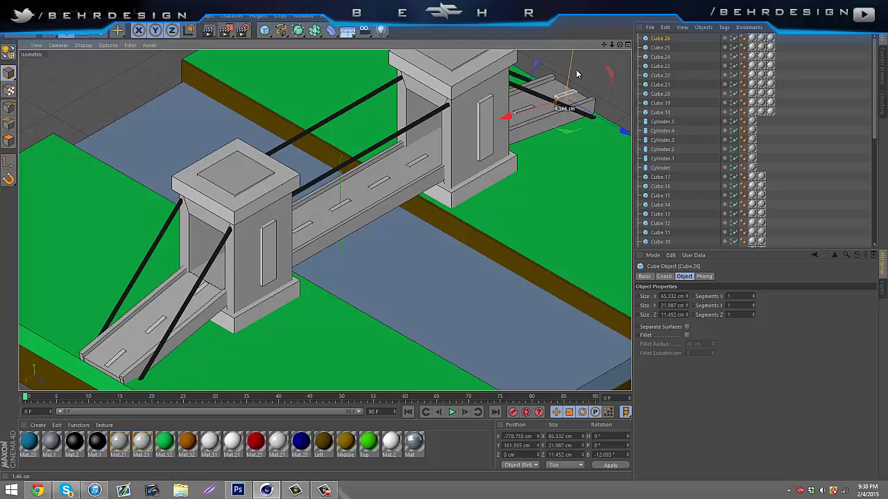
{"action": "left_click", "coordinate": [831, 104]}
Frame the whole river scene with the finished bridge and render the active view
{"action": "scroll", "coordinate": [444, 242], "scroll_direction": "down", "scroll_amount": 5}
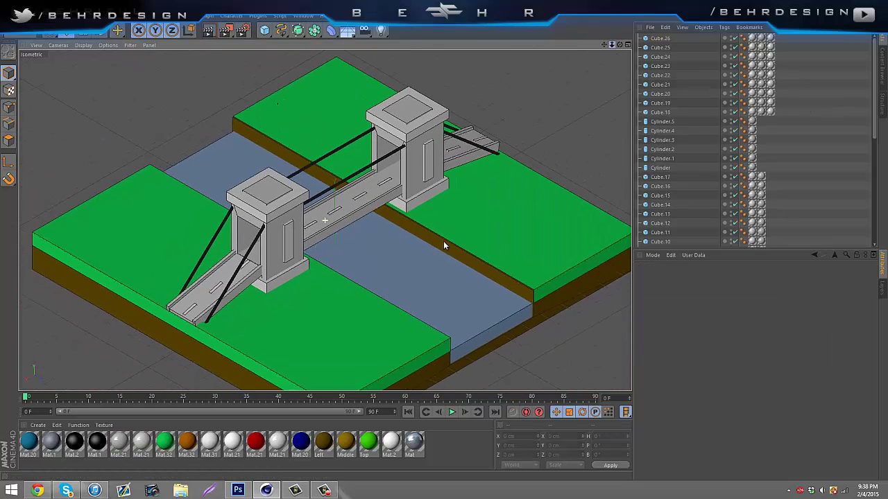
{"action": "middle_click_drag", "start_coordinate": [444, 244], "coordinate": [459, 232], "text": "alt"}
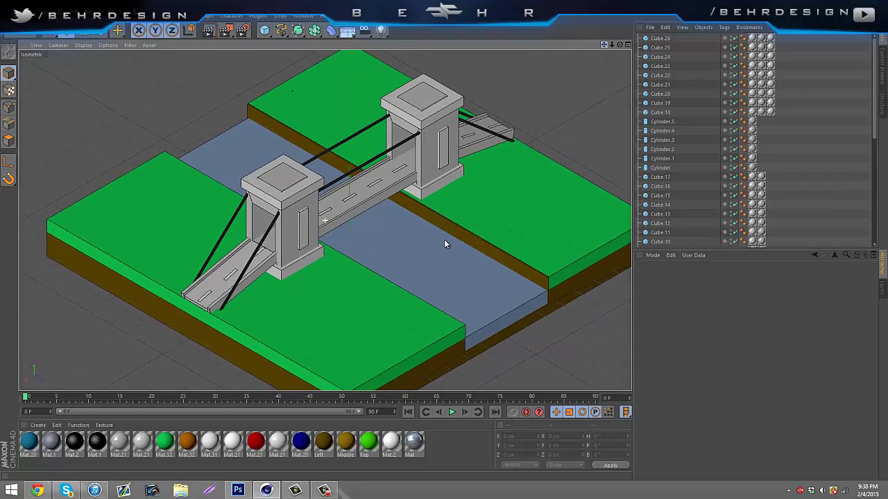
{"action": "left_click", "coordinate": [208, 31]}
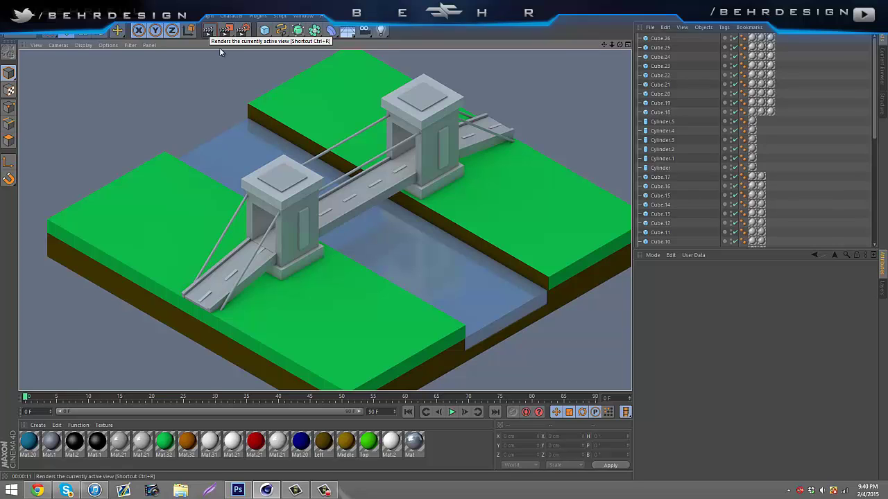
{"action": "left_click", "coordinate": [867, 490]}
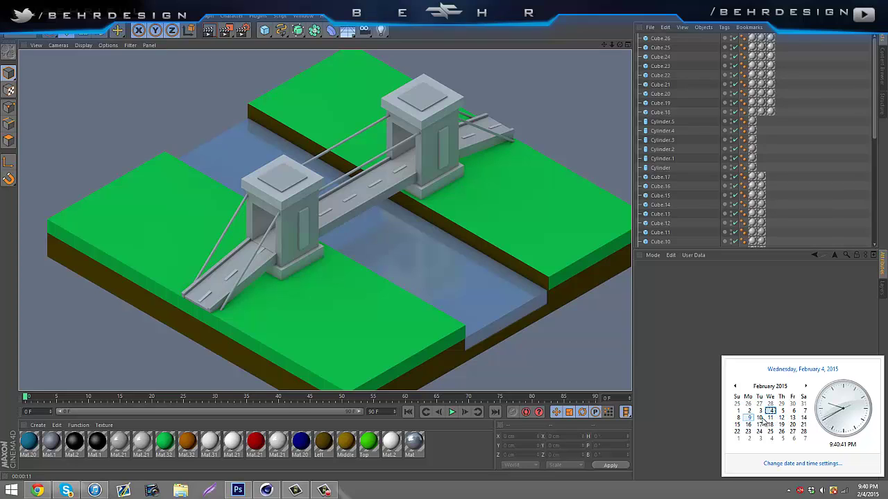
{"action": "left_click", "coordinate": [867, 491]}
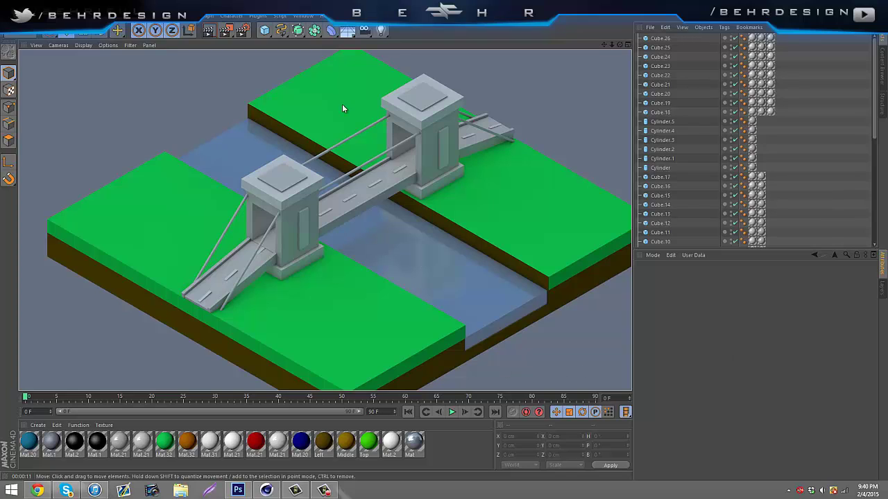
{"action": "mouse_move", "coordinate": [324, 491]}
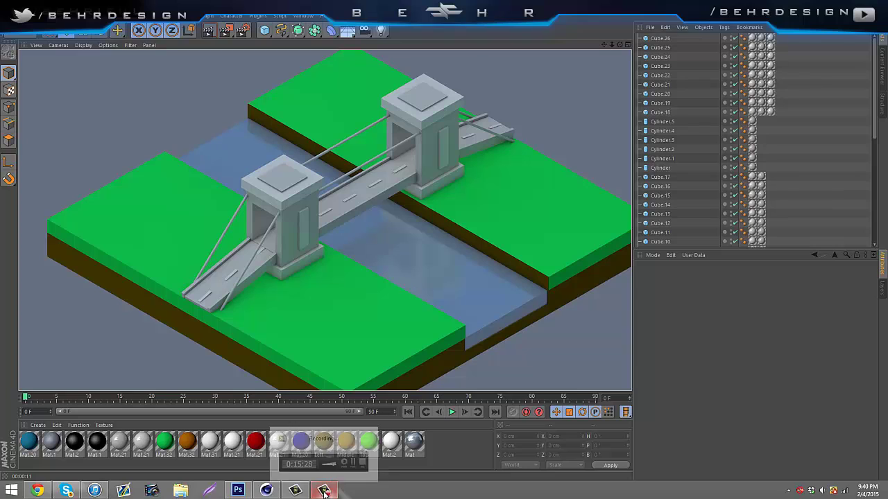
{"action": "left_click", "coordinate": [325, 491]}
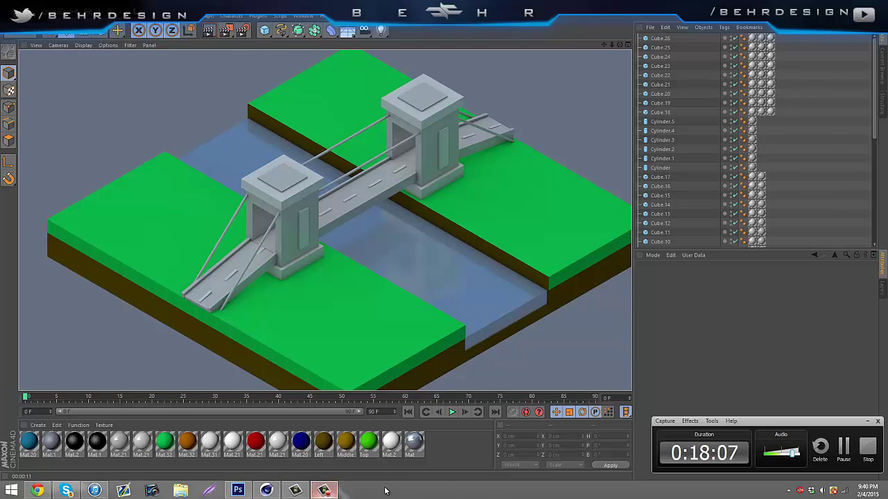